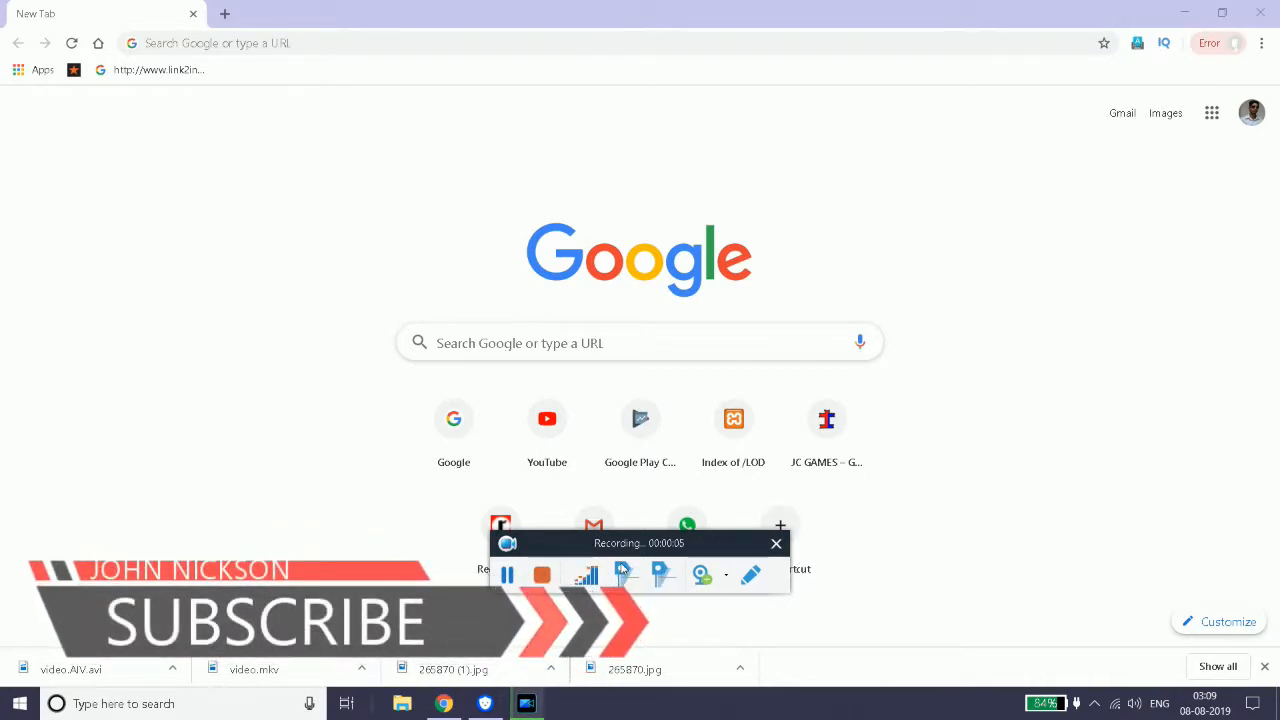
{"action": "left_click_drag", "start_coordinate": [670, 549], "coordinate": [951, 600]}
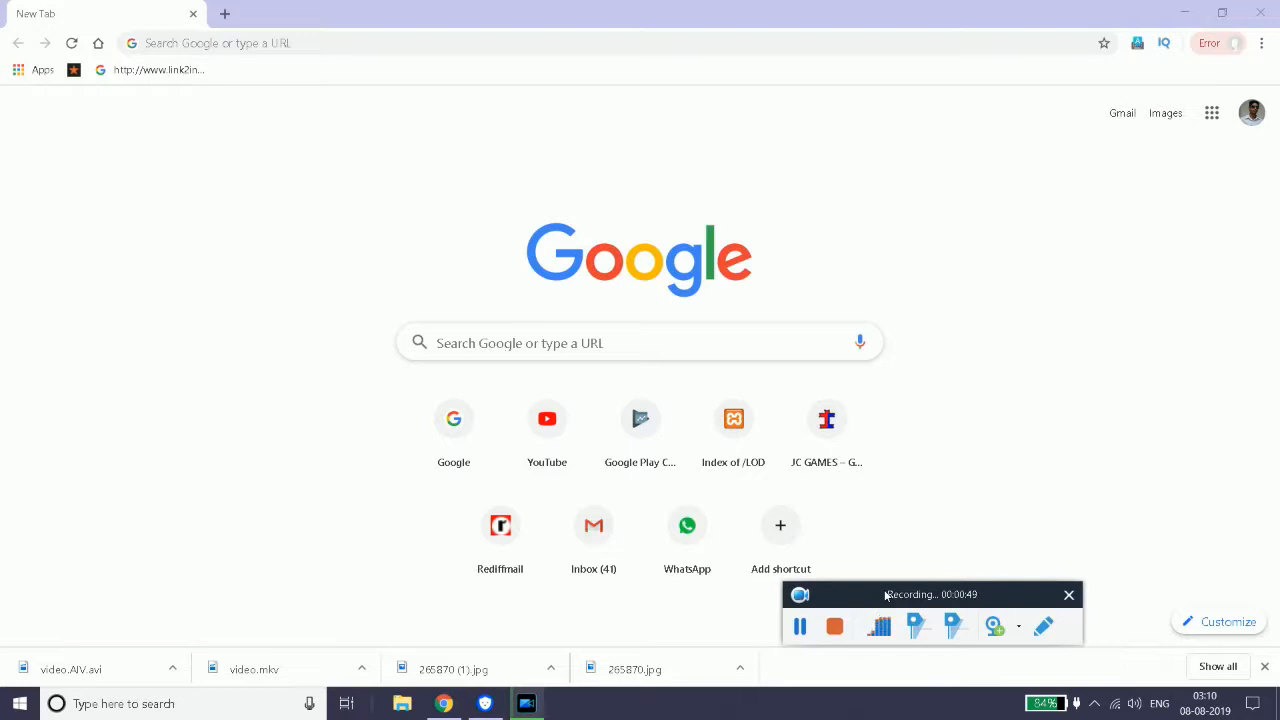
{"action": "left_click_drag", "start_coordinate": [884, 596], "coordinate": [963, 597]}
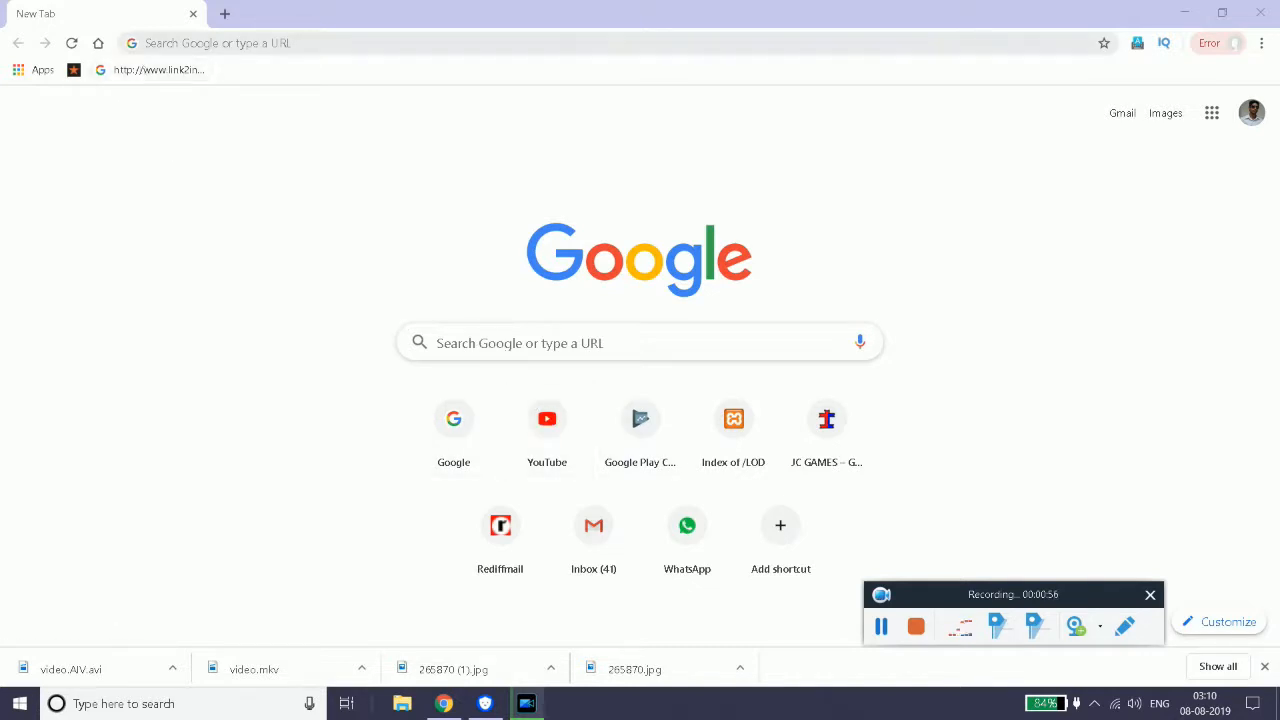
Open the panzoid.com website.
{"action": "left_click", "coordinate": [384, 46]}
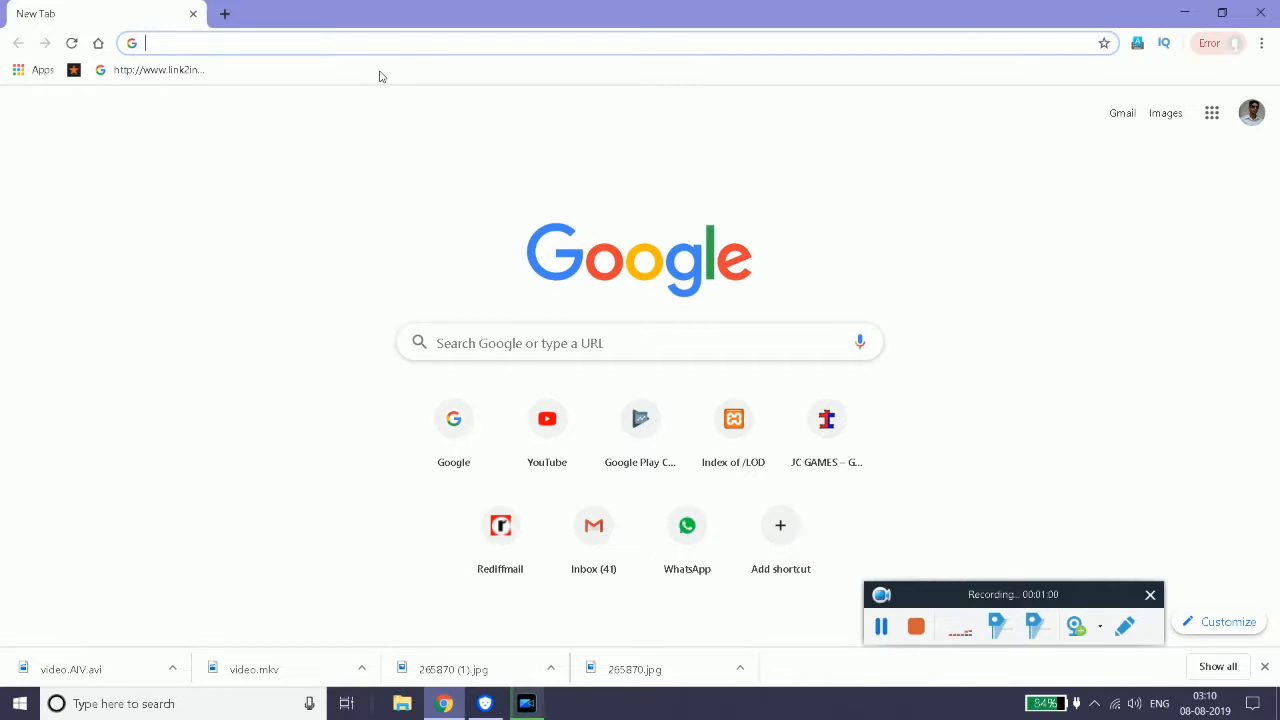
{"action": "type", "text": "pan"}
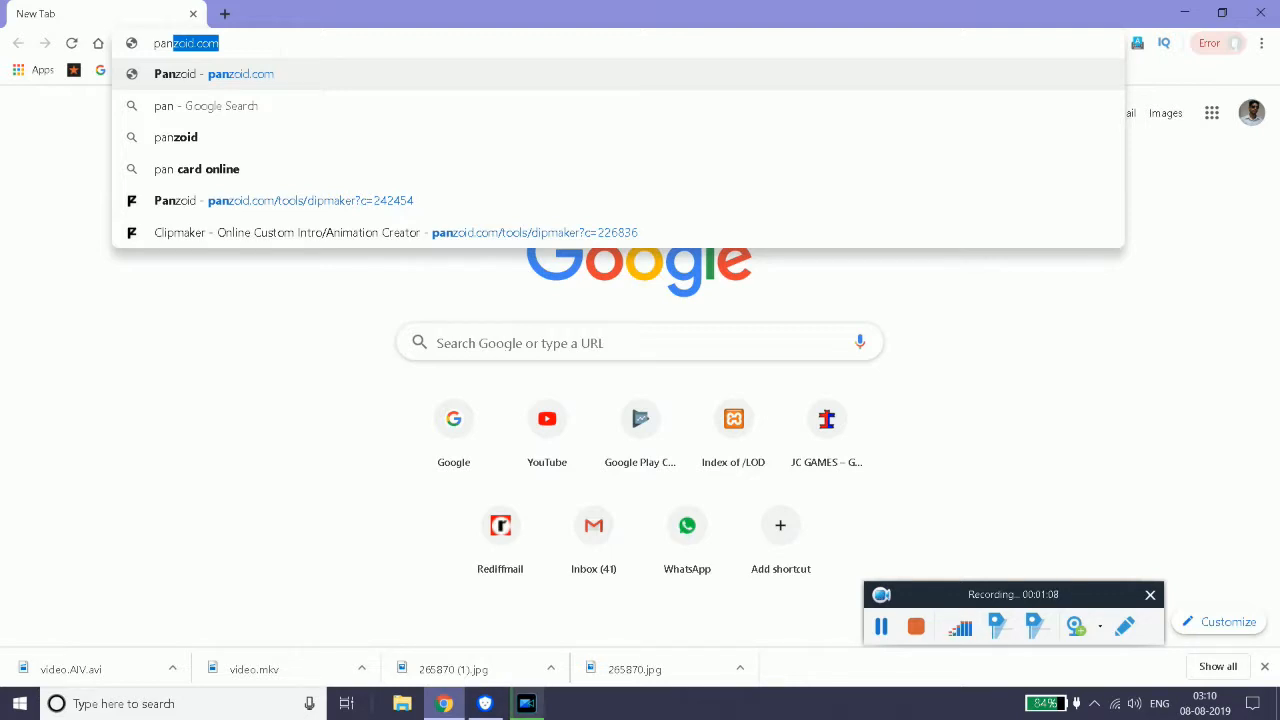
{"action": "key", "text": "Return"}
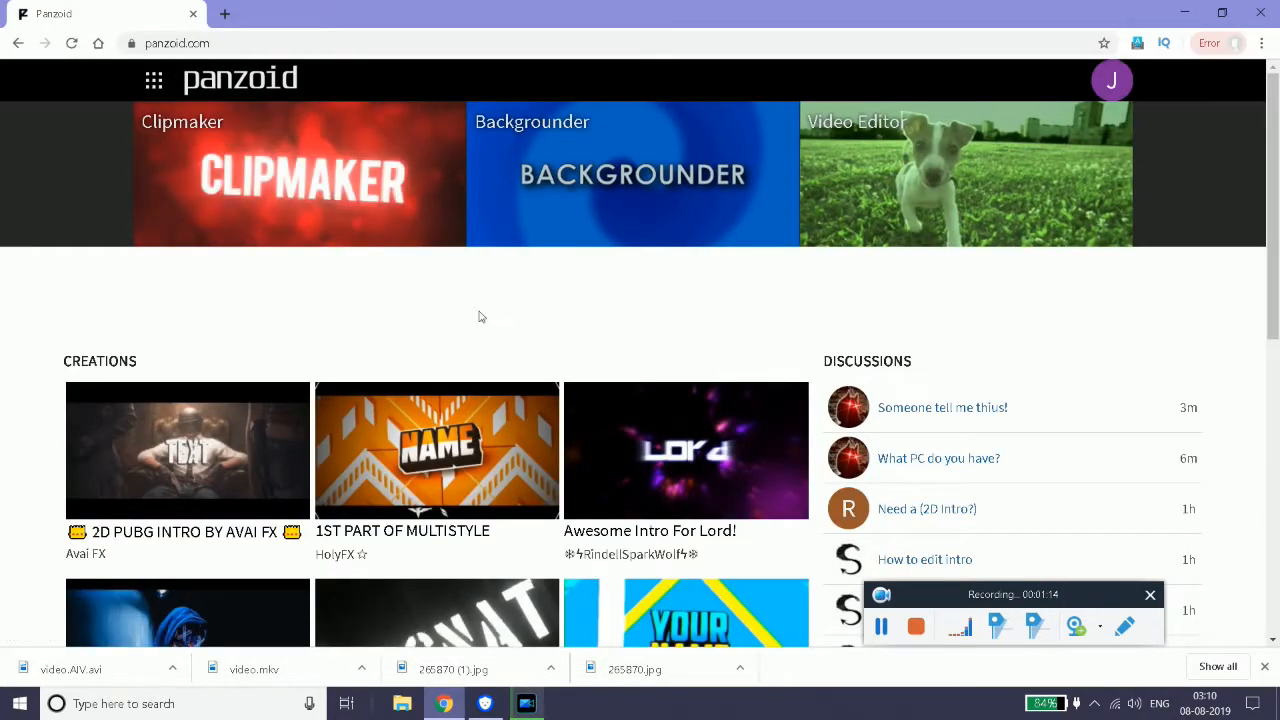
Look through the intro templates in the Creations gallery on the Panzoid home page.
{"action": "scroll", "coordinate": [490, 375], "scroll_direction": "down", "scroll_amount": 6}
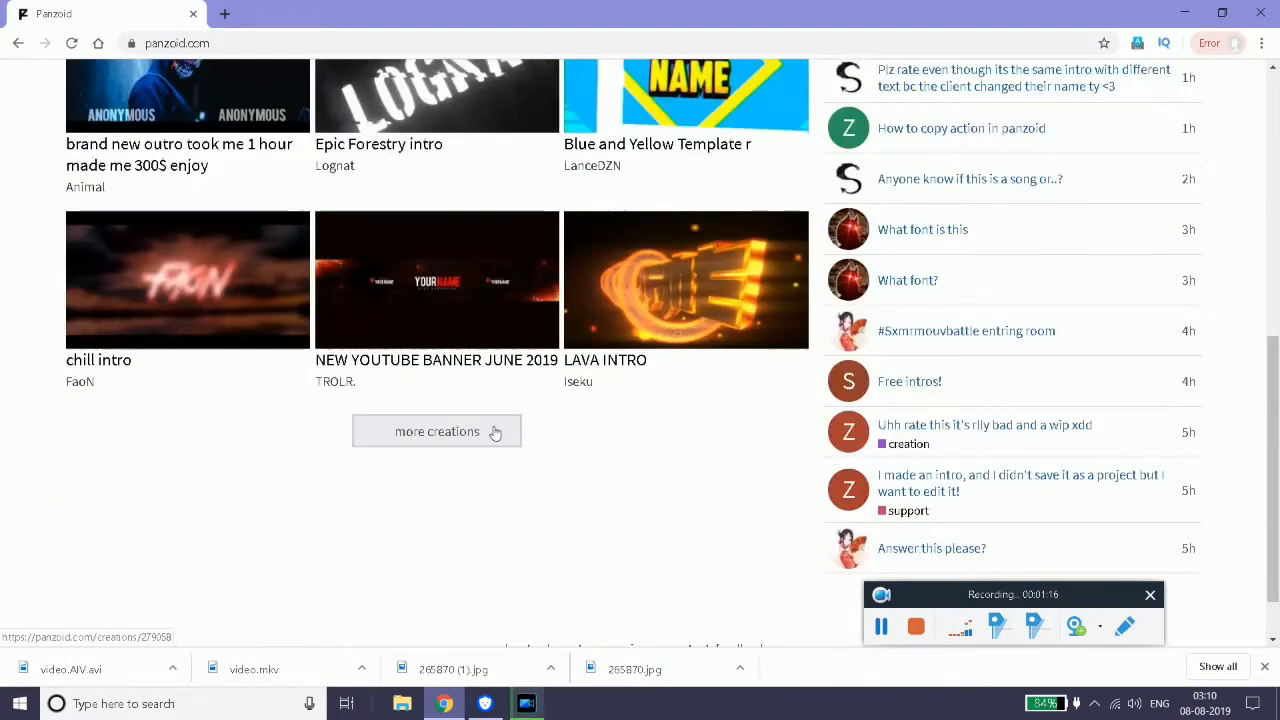
{"action": "left_click", "coordinate": [494, 432]}
{"action": "scroll", "coordinate": [600, 452], "scroll_direction": "up", "scroll_amount": 3}
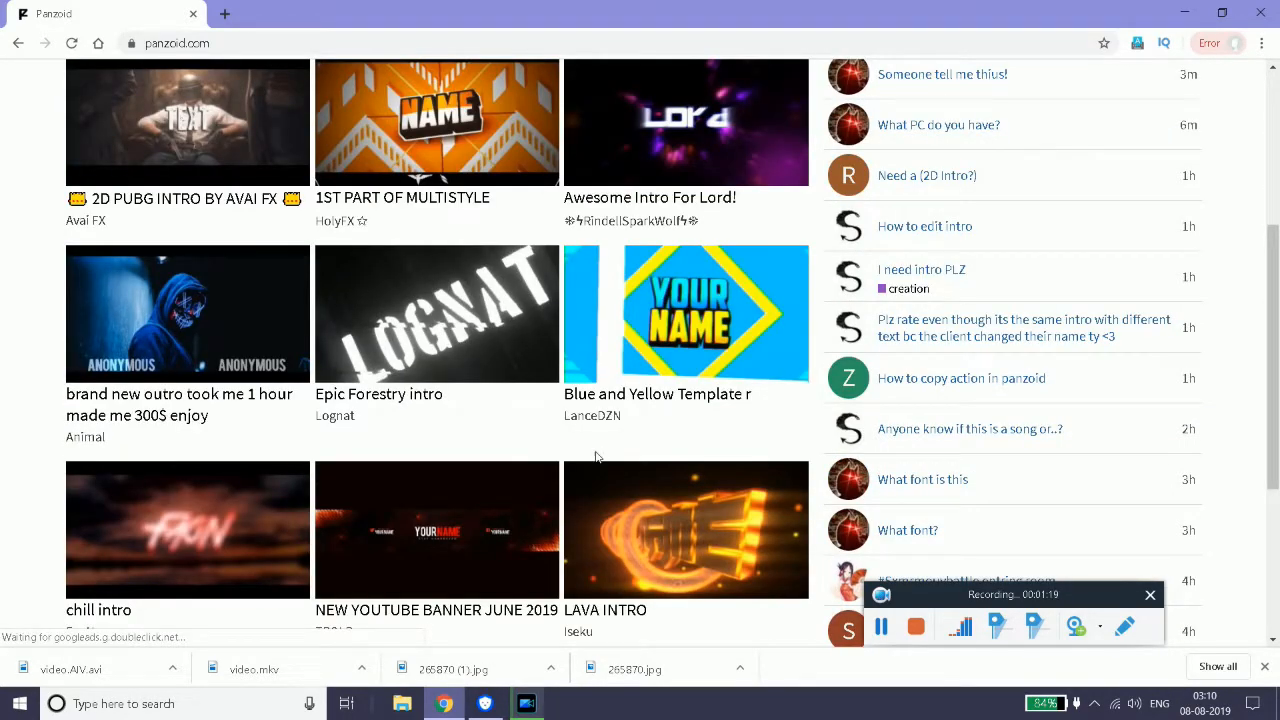
{"action": "scroll", "coordinate": [595, 457], "scroll_direction": "up", "scroll_amount": 3}
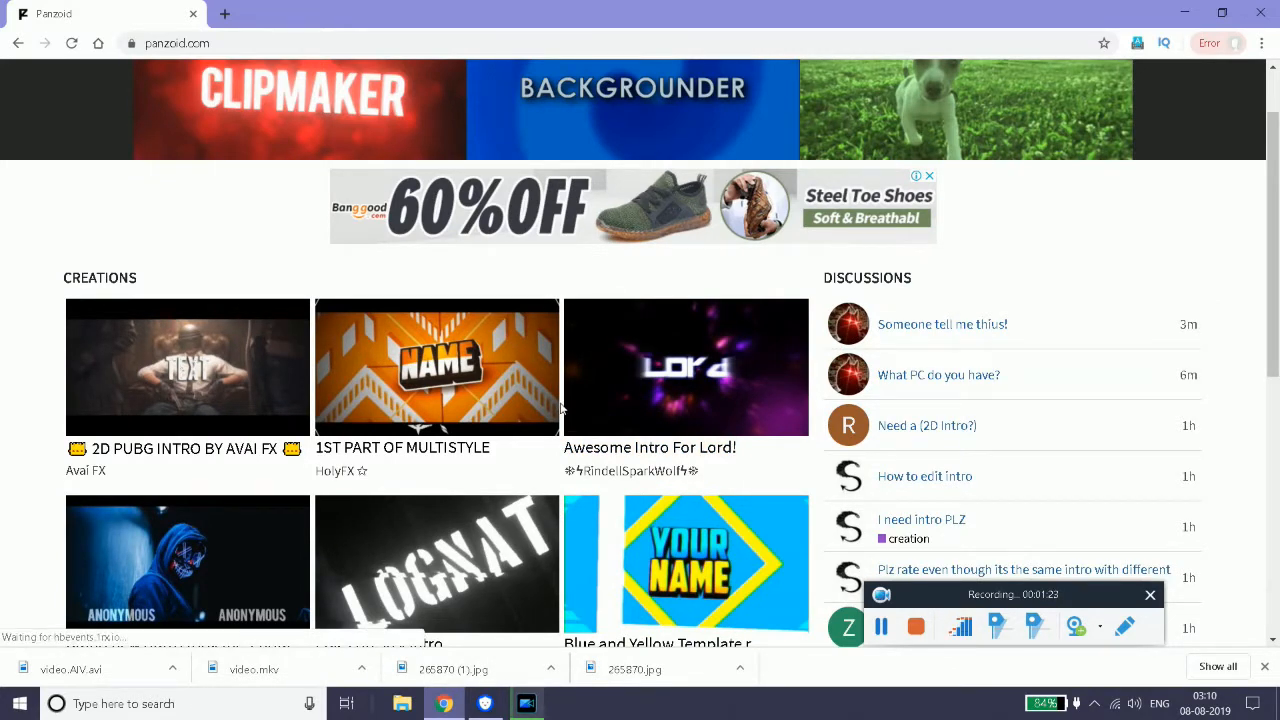
{"action": "scroll", "coordinate": [561, 407], "scroll_direction": "up", "scroll_amount": 1}
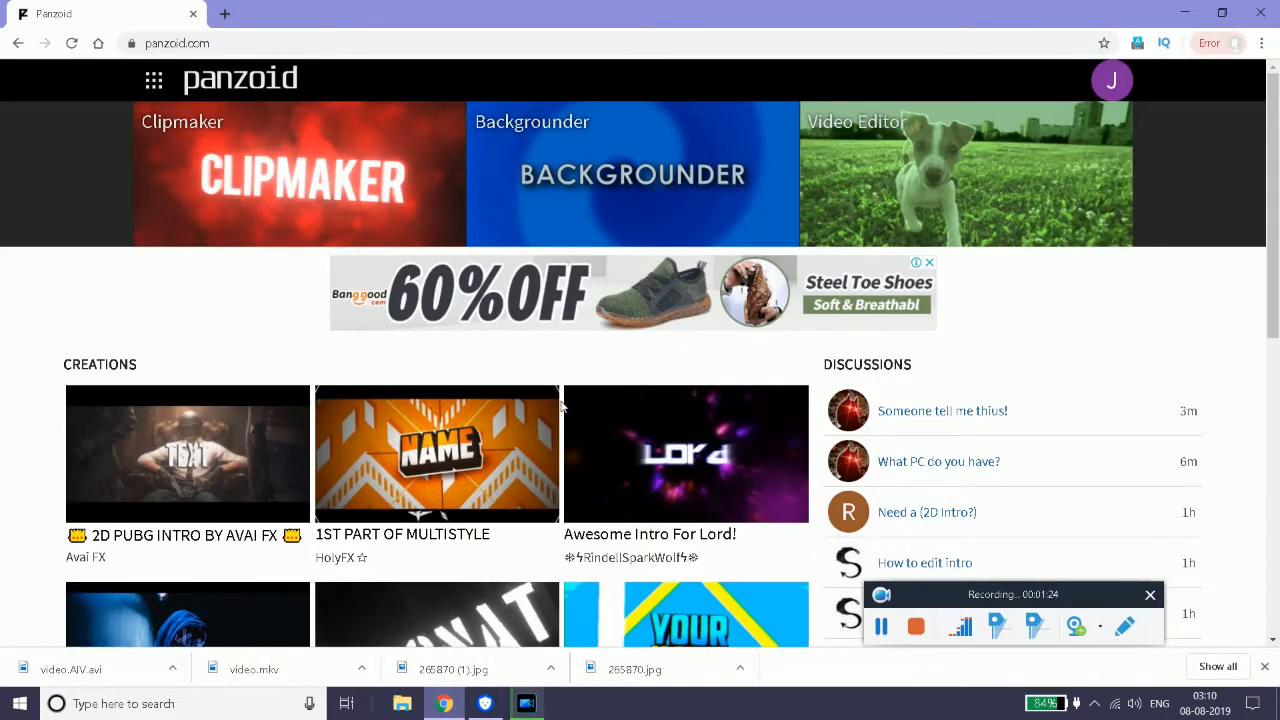
{"action": "scroll", "coordinate": [568, 404], "scroll_direction": "down", "scroll_amount": 1}
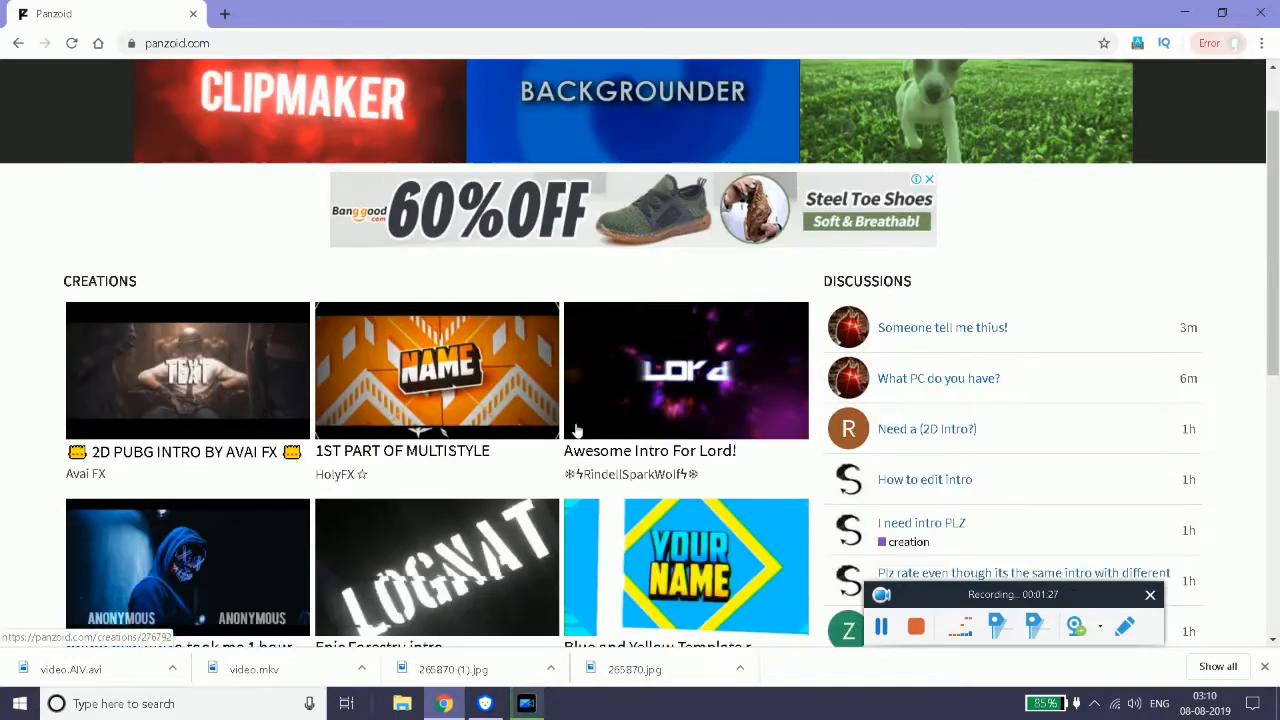
{"action": "scroll", "coordinate": [574, 428], "scroll_direction": "down", "scroll_amount": 3}
{"action": "scroll", "coordinate": [590, 435], "scroll_direction": "down", "scroll_amount": 2}
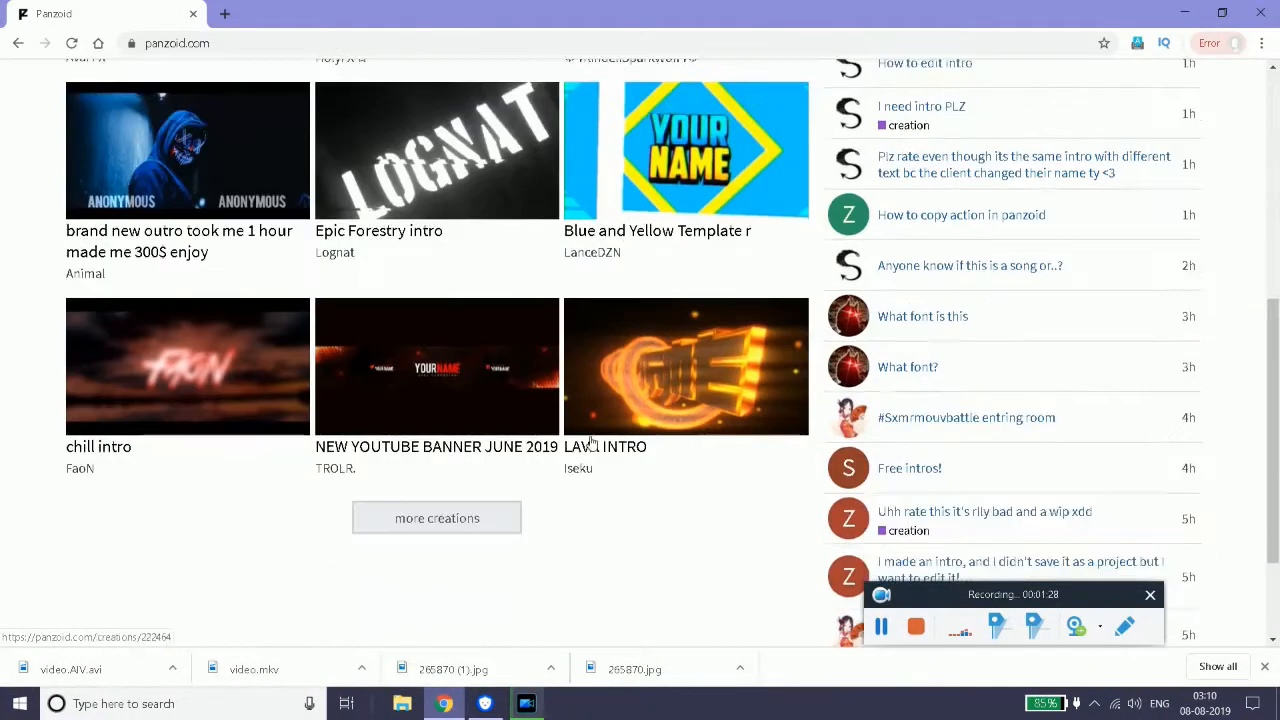
{"action": "scroll", "coordinate": [590, 440], "scroll_direction": "up", "scroll_amount": 4}
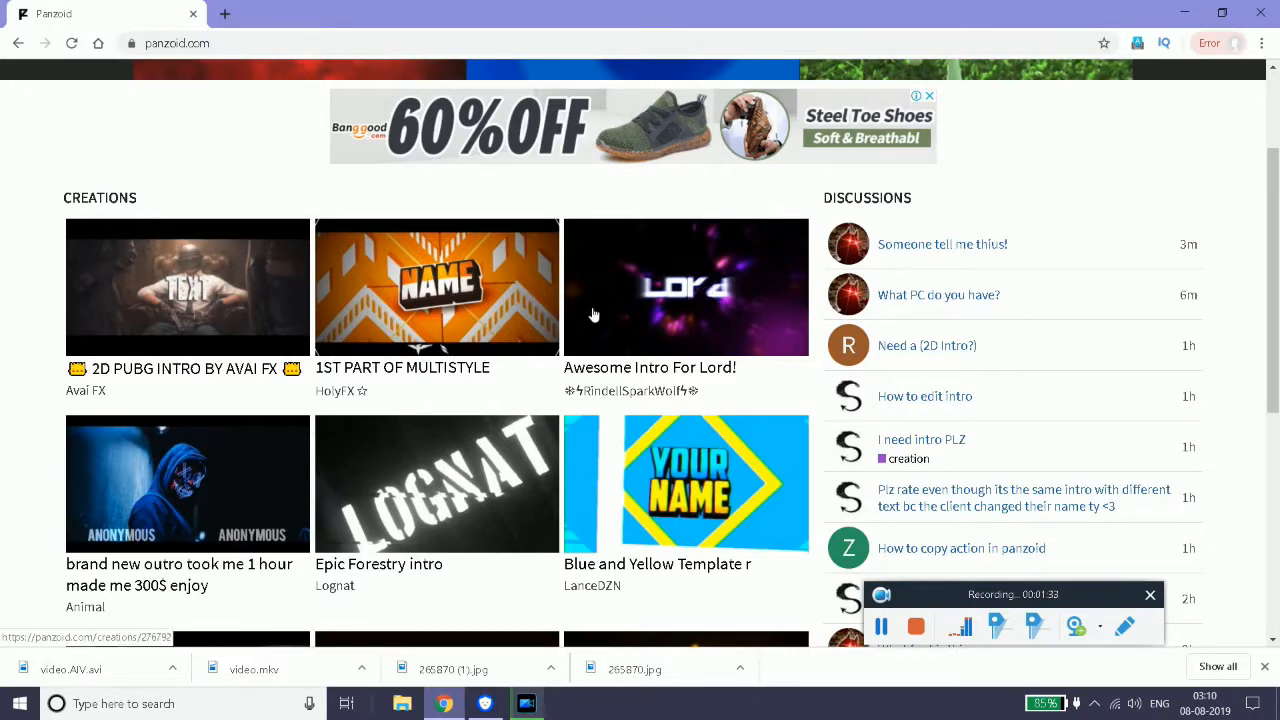
{"action": "scroll", "coordinate": [473, 340], "scroll_direction": "down", "scroll_amount": 2}
{"action": "scroll", "coordinate": [474, 350], "scroll_direction": "up", "scroll_amount": 1}
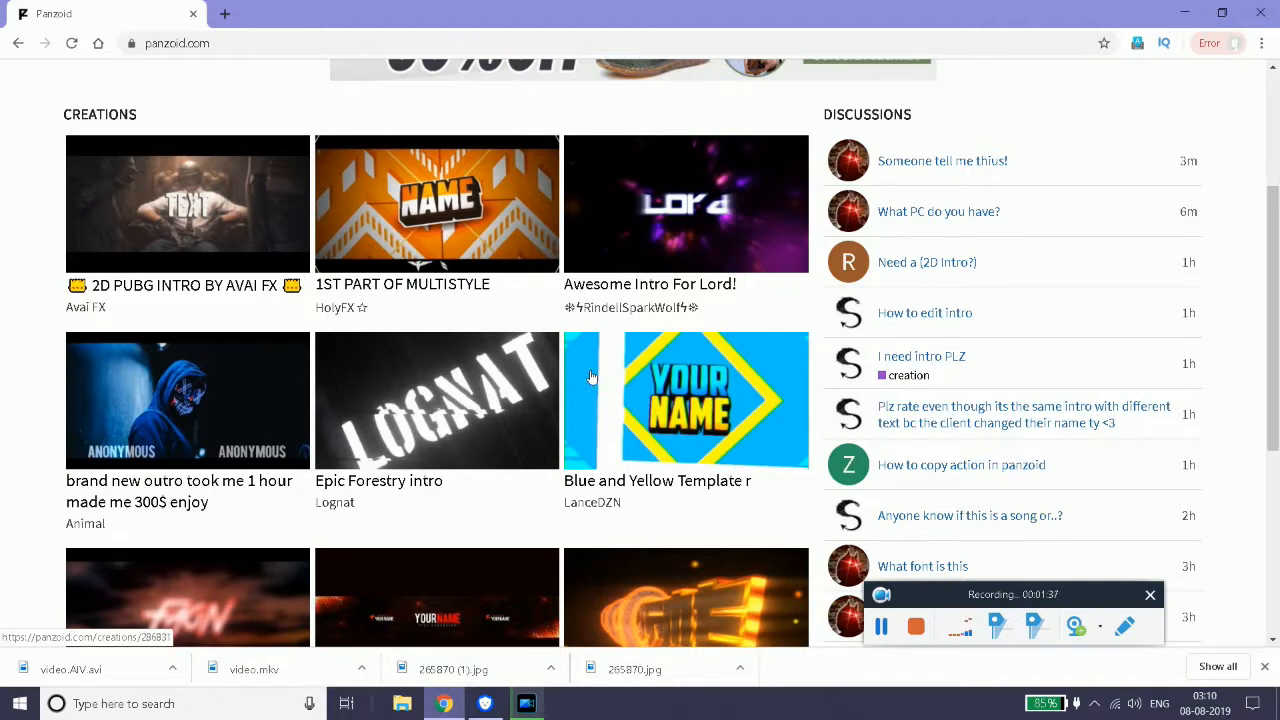
View the 2D PUBG INTRO and OFF 3D SNIPER TEST creation pages and look through their related intros.
{"action": "left_click", "coordinate": [215, 192]}
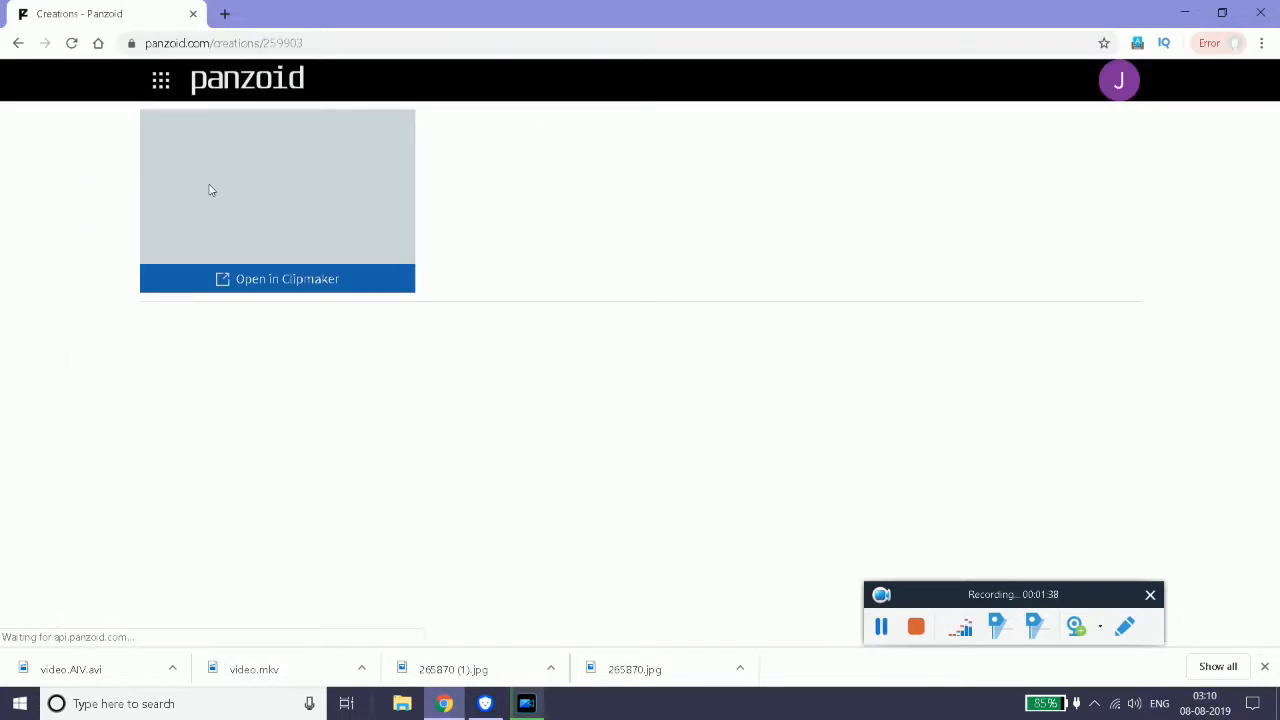
{"action": "scroll", "coordinate": [368, 320], "scroll_direction": "down", "scroll_amount": 2}
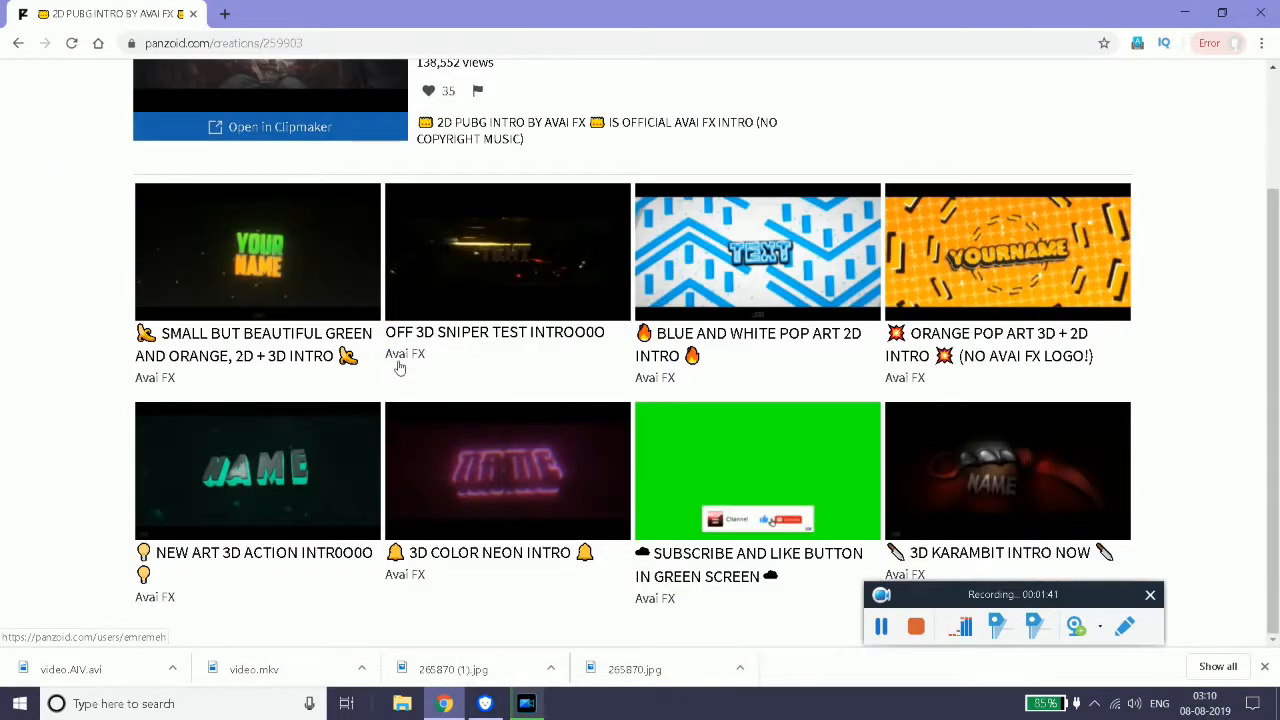
{"action": "left_click", "coordinate": [290, 297]}
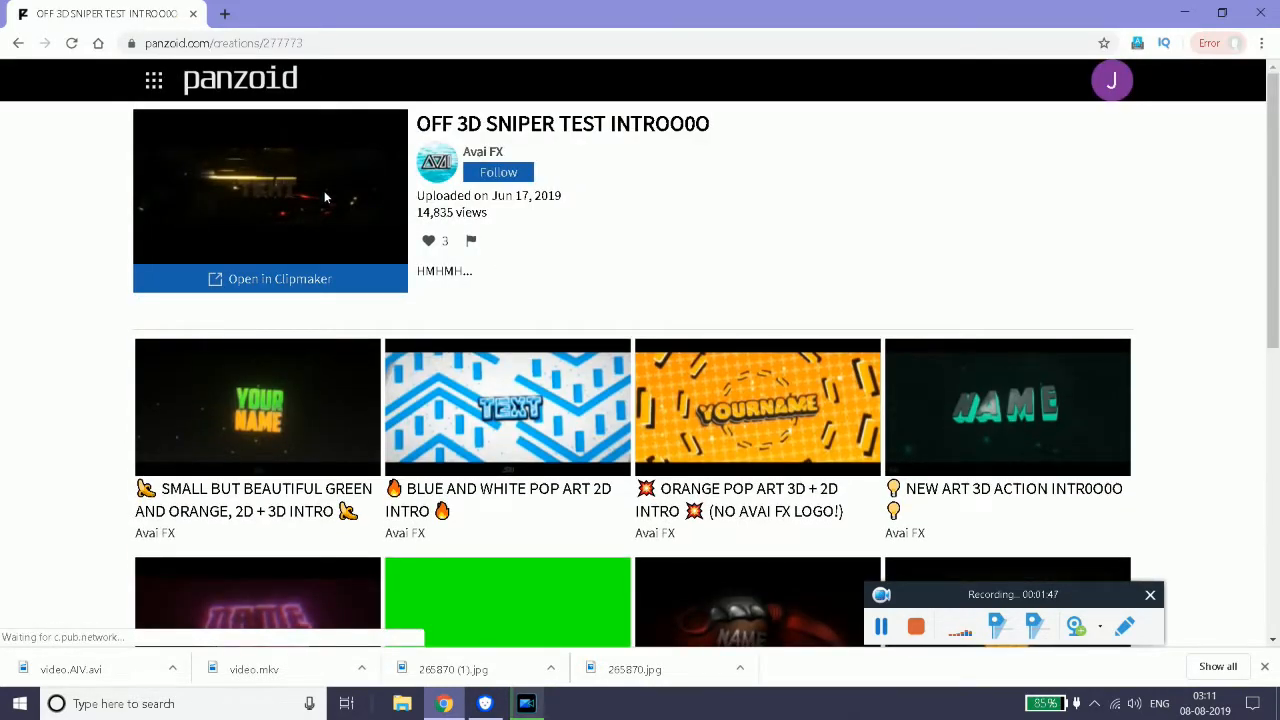
{"action": "scroll", "coordinate": [322, 385], "scroll_direction": "down", "scroll_amount": 6}
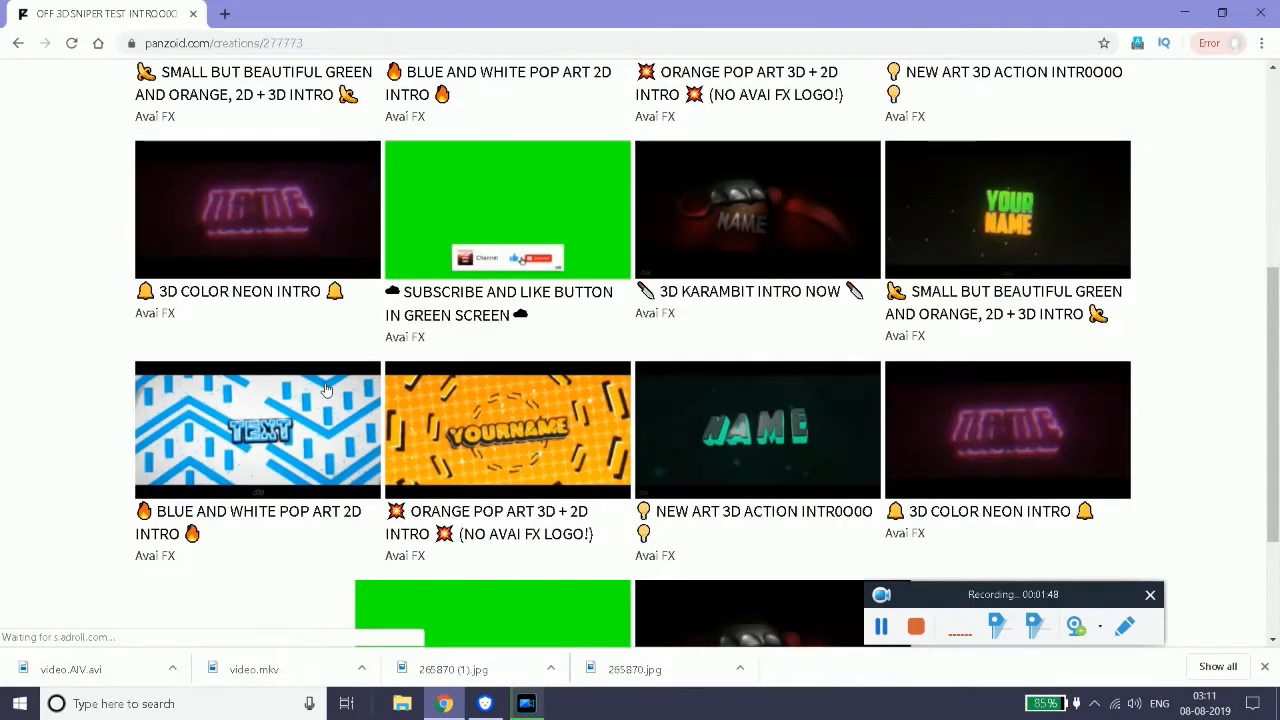
{"action": "scroll", "coordinate": [380, 435], "scroll_direction": "up", "scroll_amount": 2}
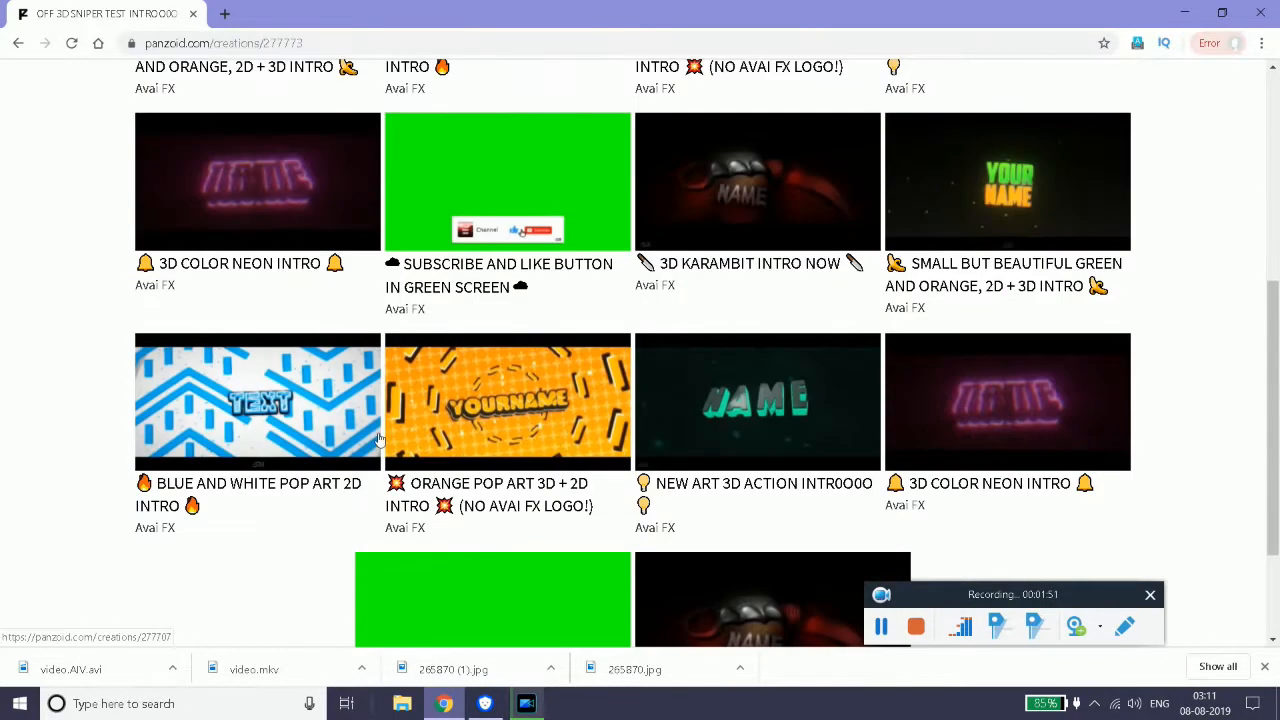
{"action": "scroll", "coordinate": [667, 410], "scroll_direction": "up", "scroll_amount": 2}
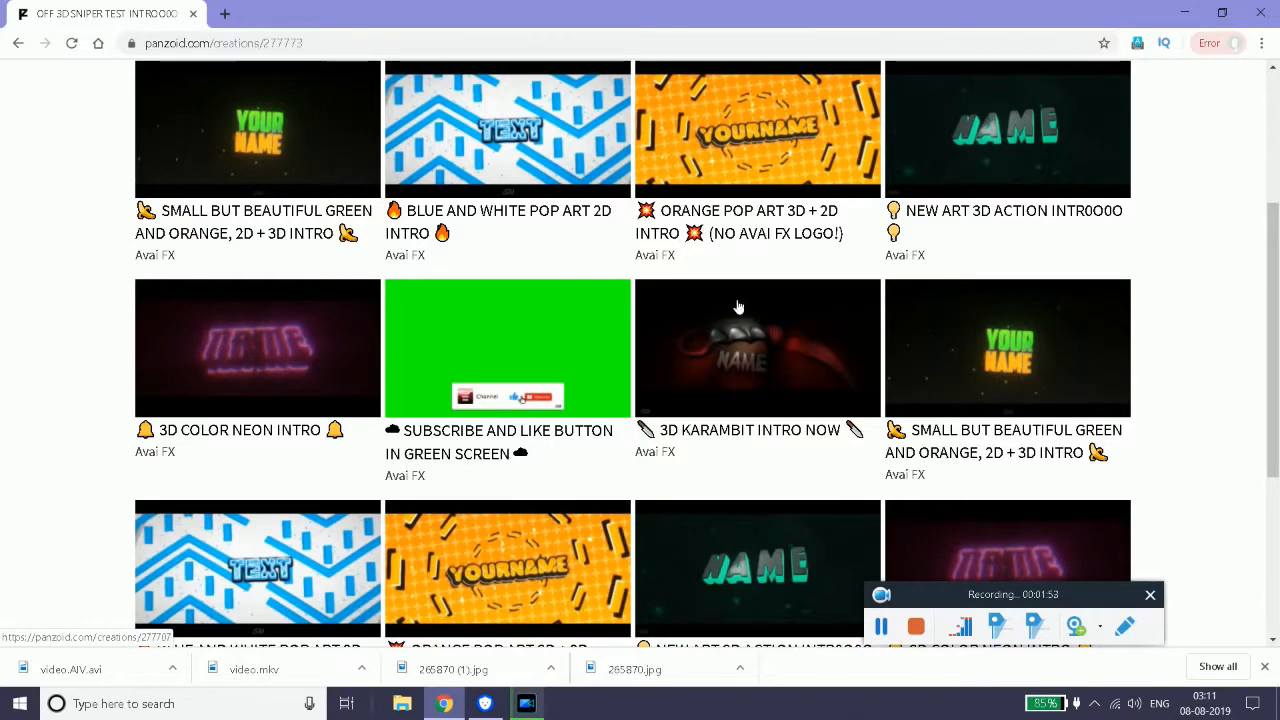
{"action": "scroll", "coordinate": [700, 325], "scroll_direction": "up", "scroll_amount": 1}
{"action": "scroll", "coordinate": [720, 365], "scroll_direction": "down", "scroll_amount": 2}
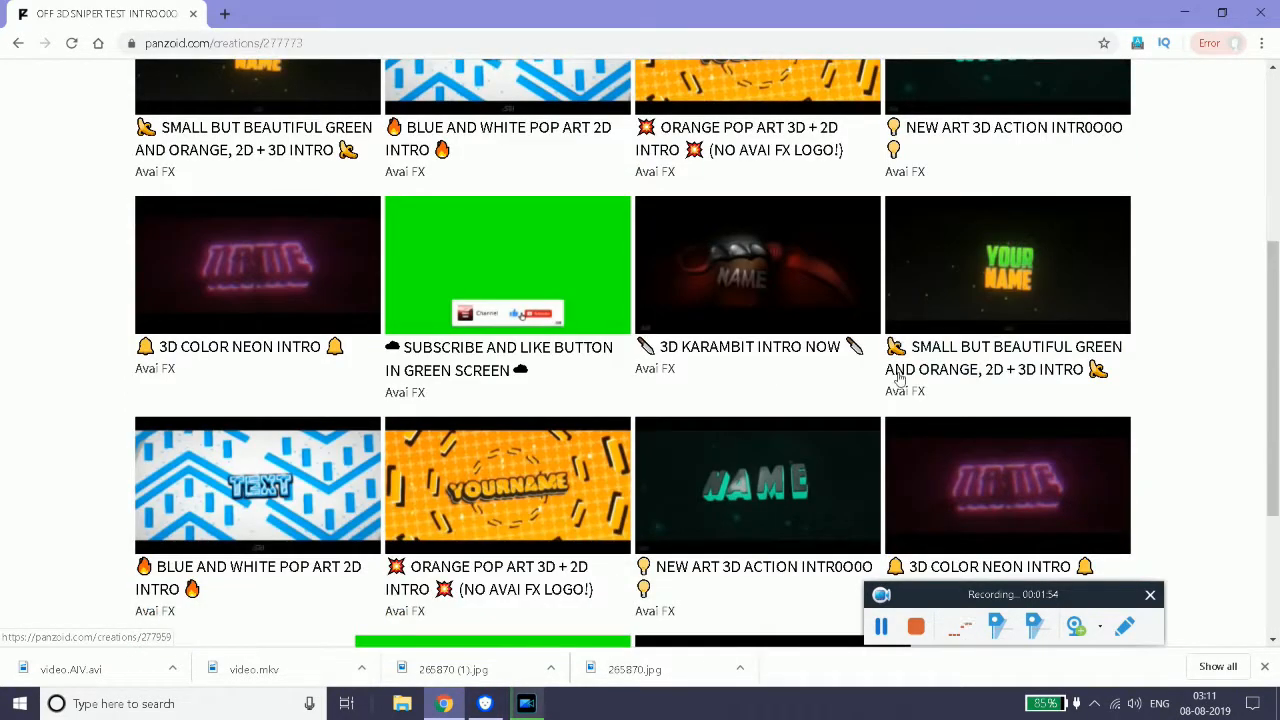
Choose the 3D COLOR NEON INTRO creation and open it in Clipmaker.
{"action": "left_click", "coordinate": [1016, 480]}
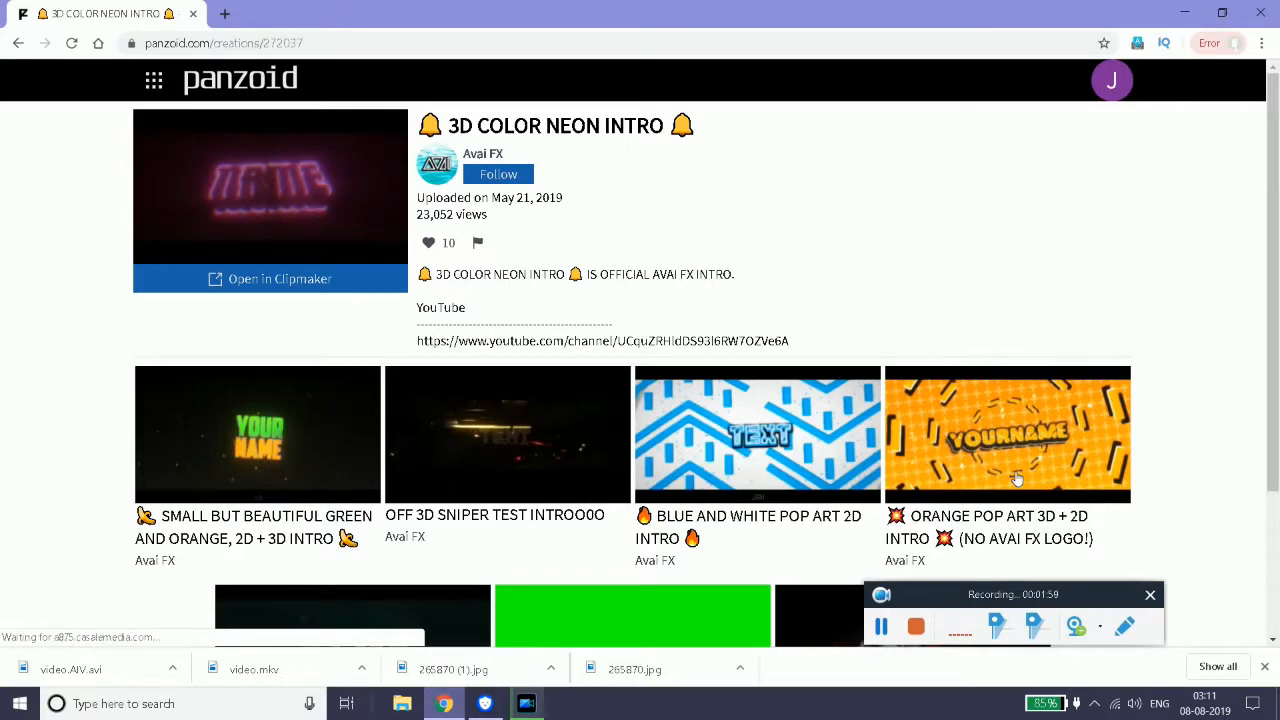
{"action": "left_click", "coordinate": [195, 285]}
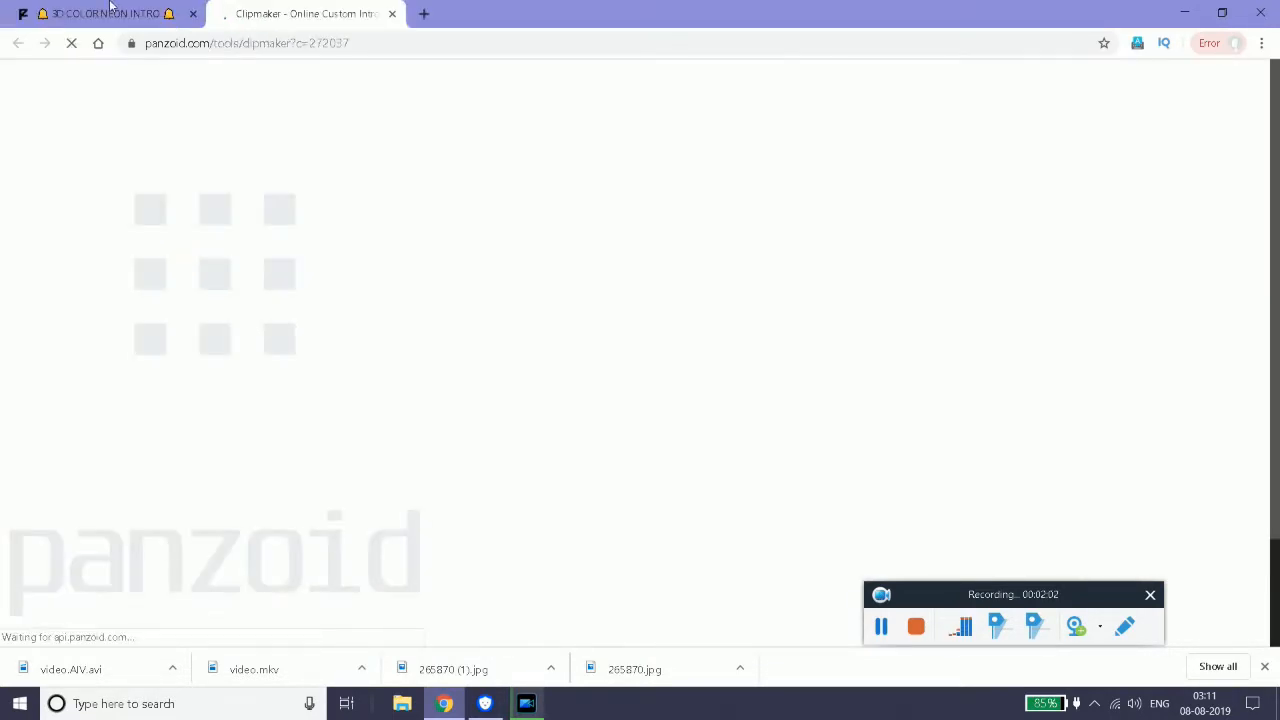
{"action": "left_click", "coordinate": [110, 12]}
{"action": "left_click", "coordinate": [295, 12]}
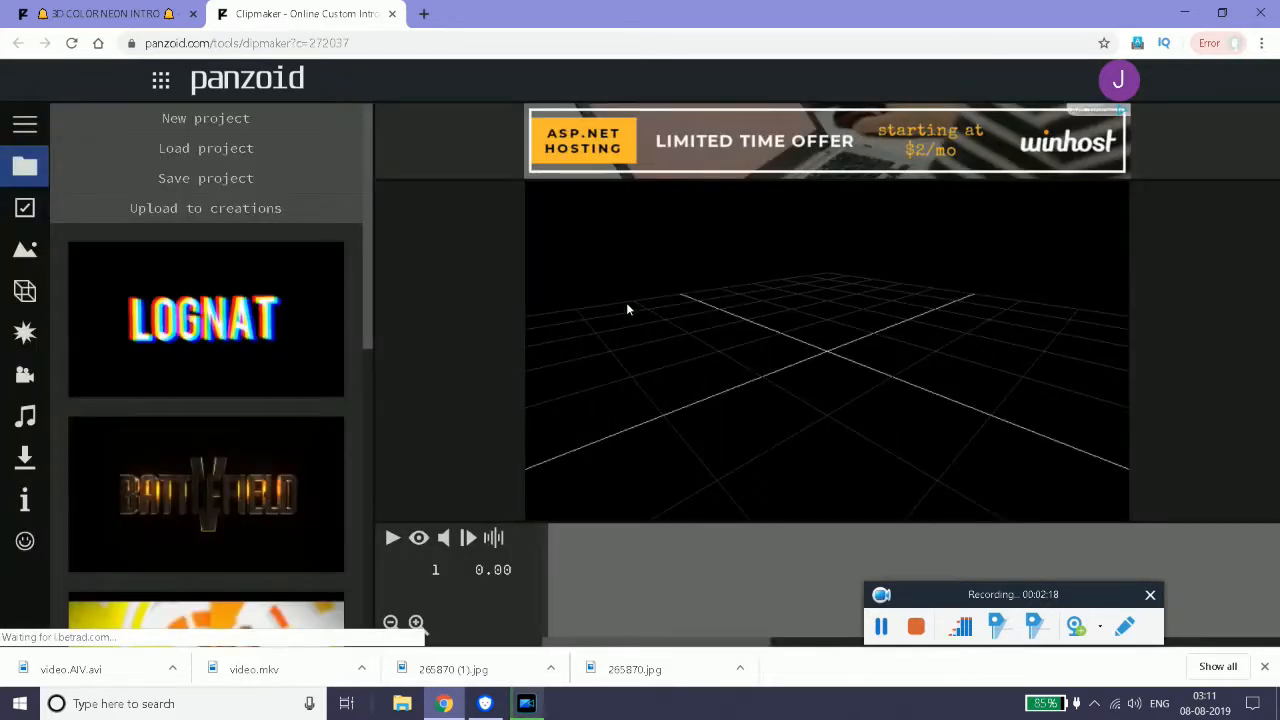
Load the rainbow neon LIKE template with wings from Clipmaker's project list.
{"action": "scroll", "coordinate": [205, 413], "scroll_direction": "down", "scroll_amount": 3}
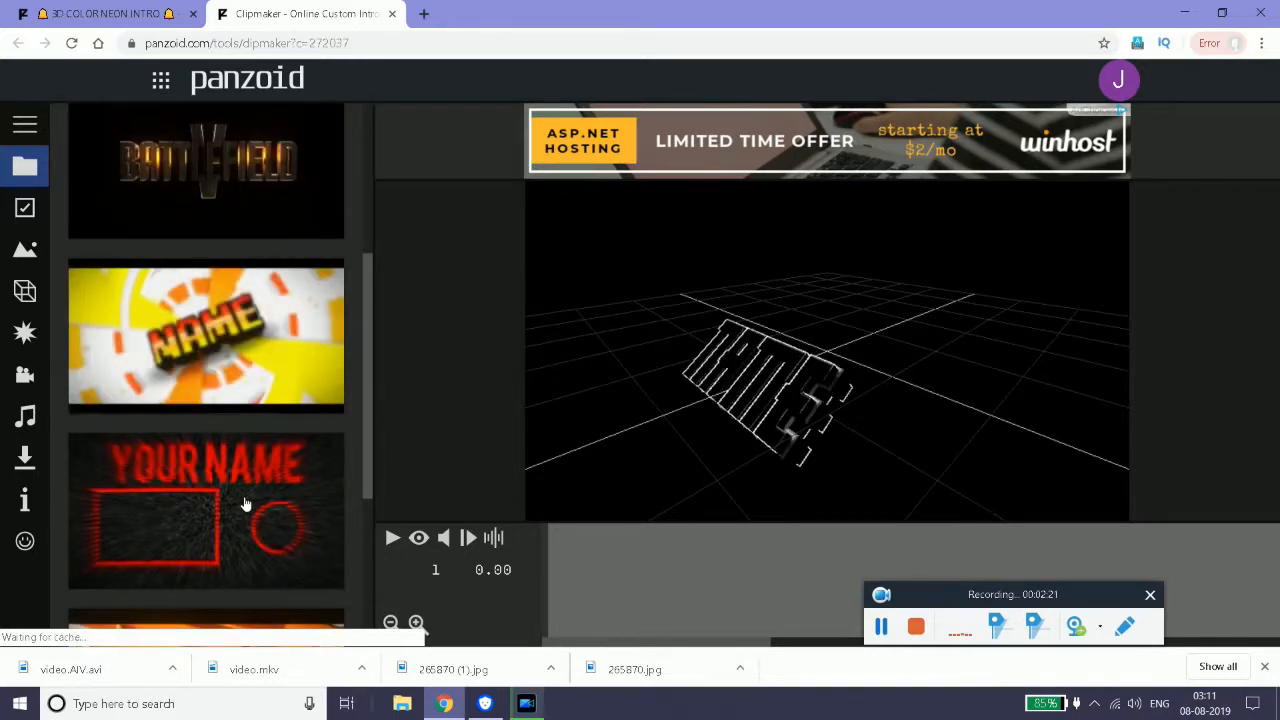
{"action": "scroll", "coordinate": [293, 472], "scroll_direction": "down", "scroll_amount": 3}
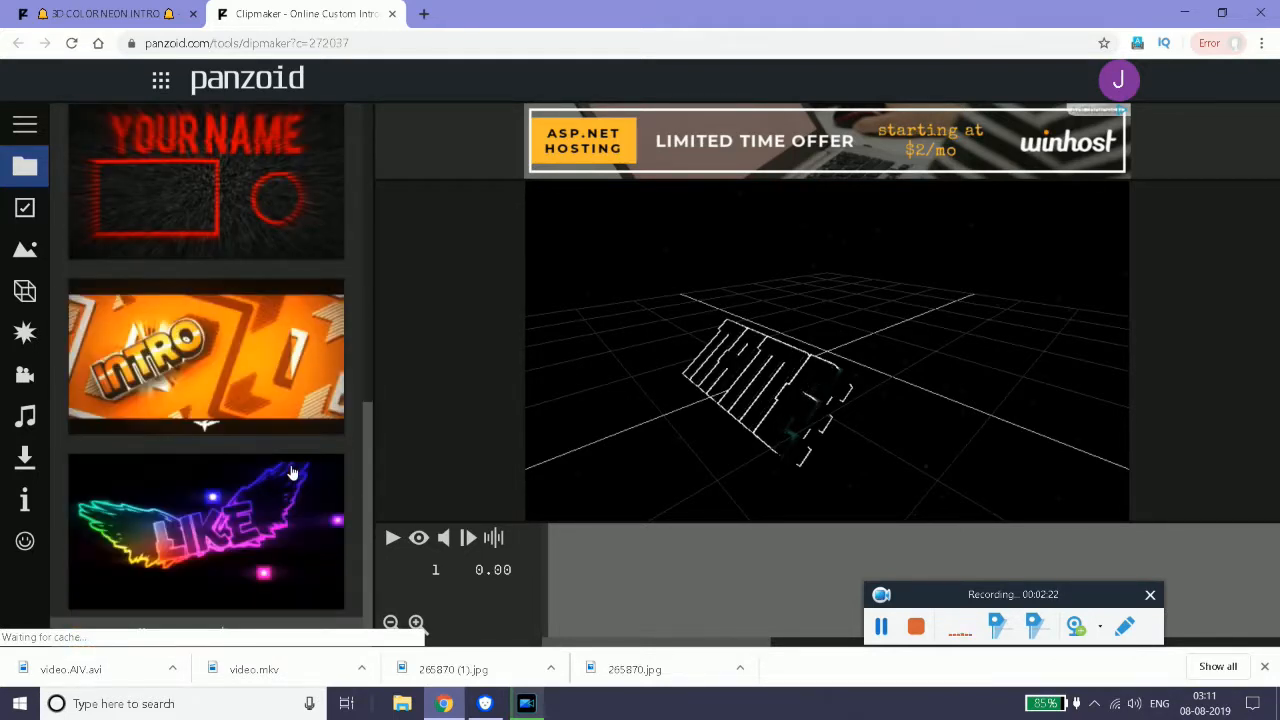
{"action": "left_click", "coordinate": [214, 535]}
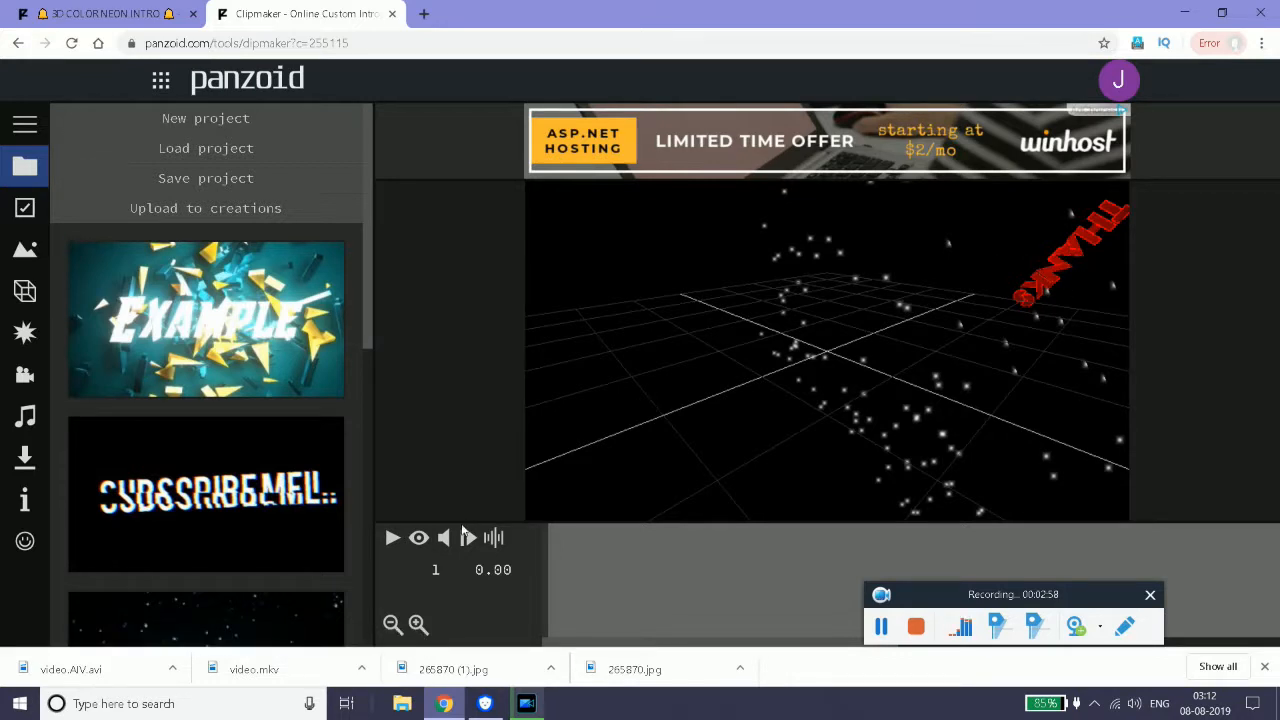
Turn on the render preview, play the winged neon THANKS animation, and pause it.
{"action": "left_click", "coordinate": [418, 537]}
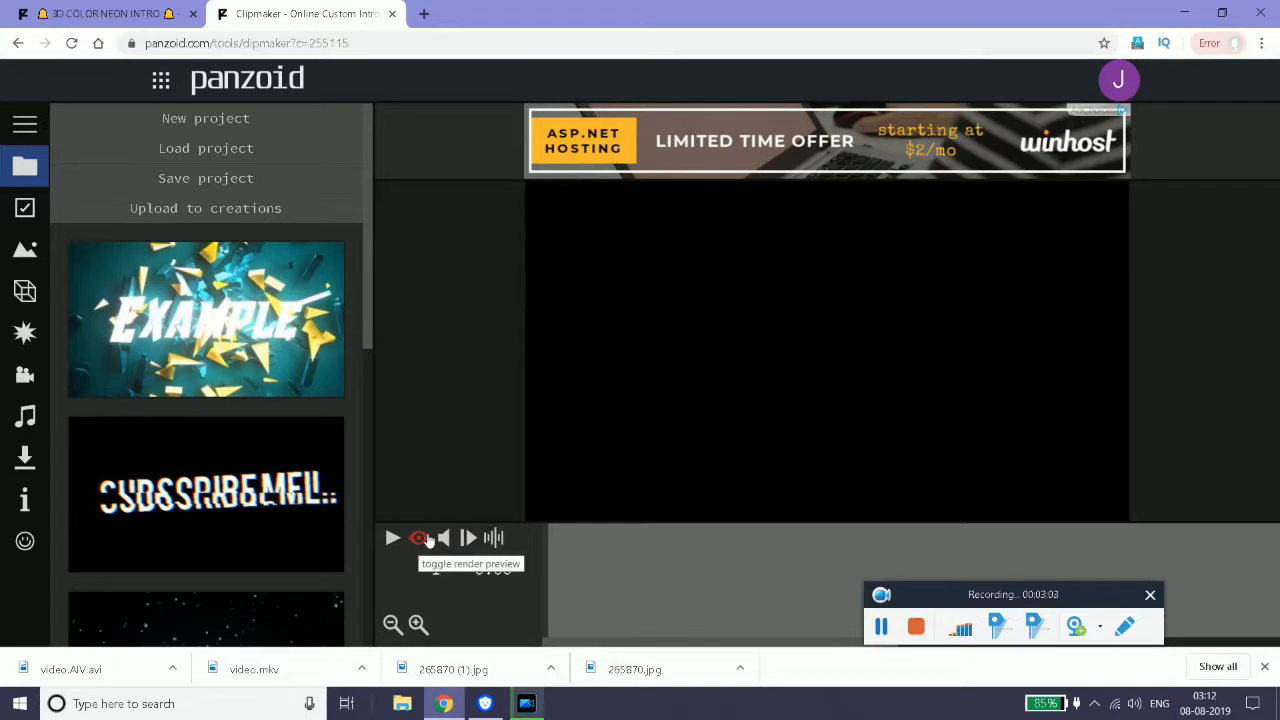
{"action": "left_click", "coordinate": [395, 539]}
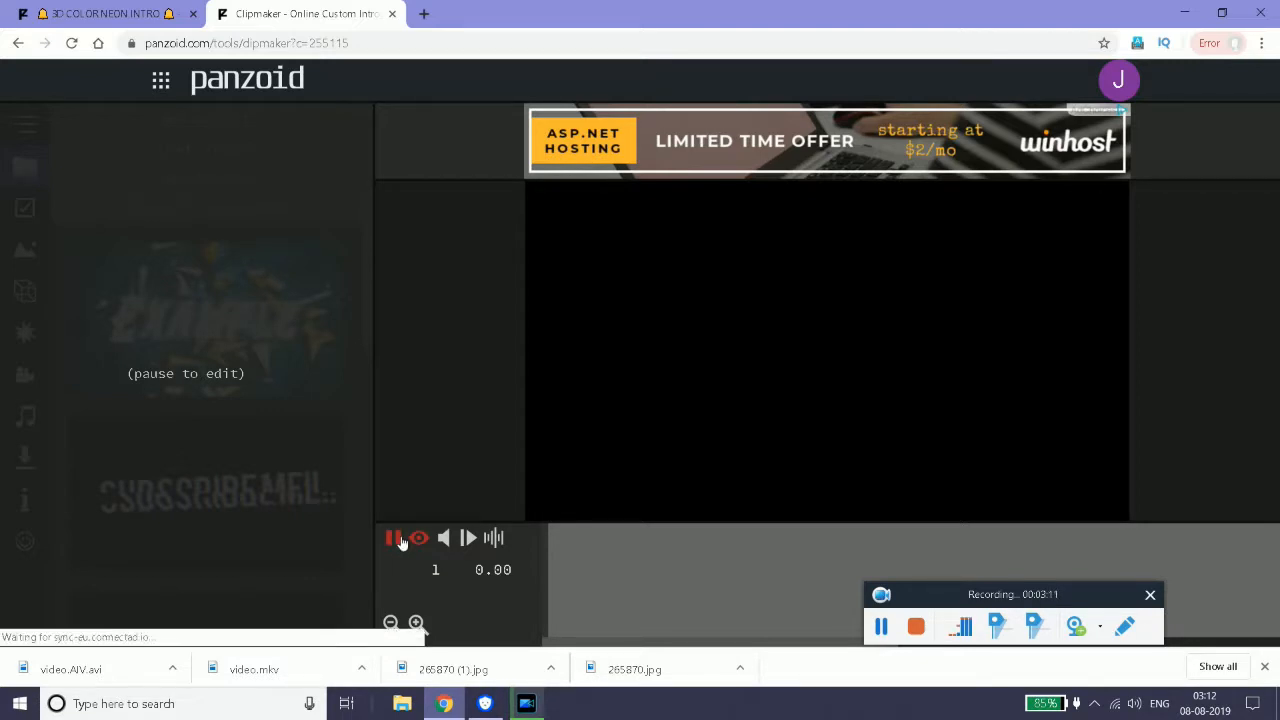
{"action": "left_click", "coordinate": [394, 539]}
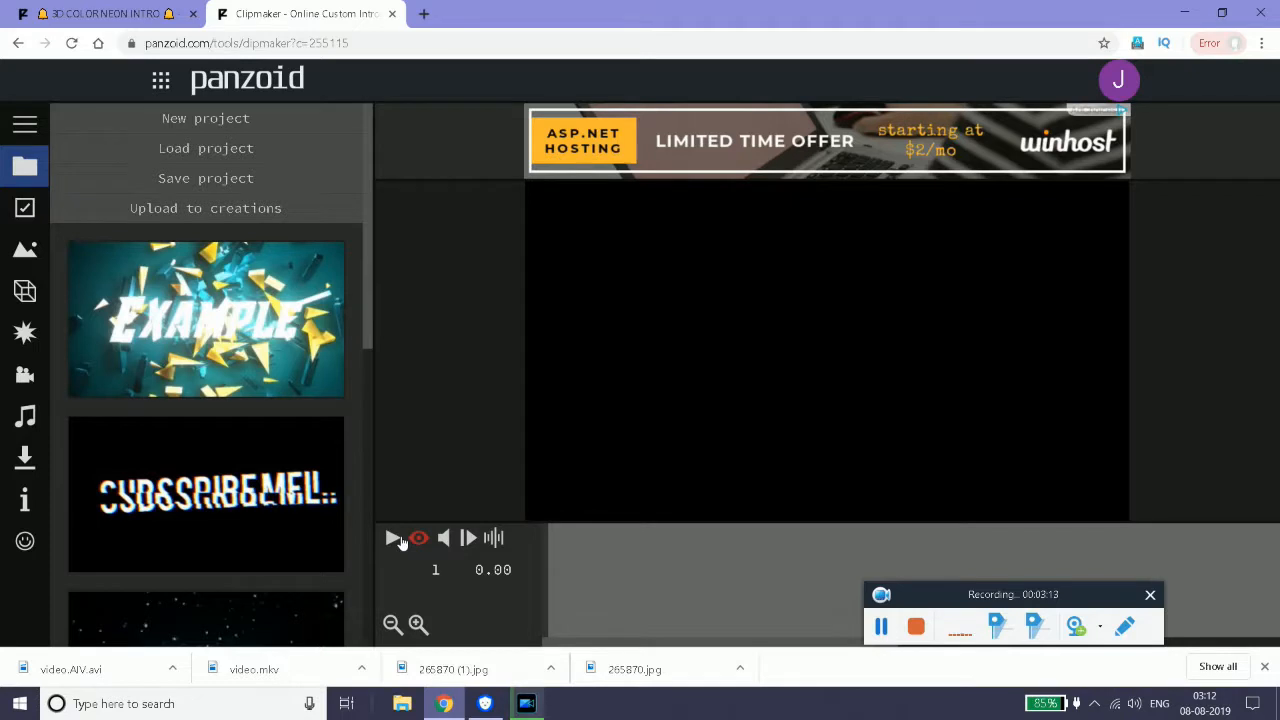
{"action": "left_click", "coordinate": [393, 538]}
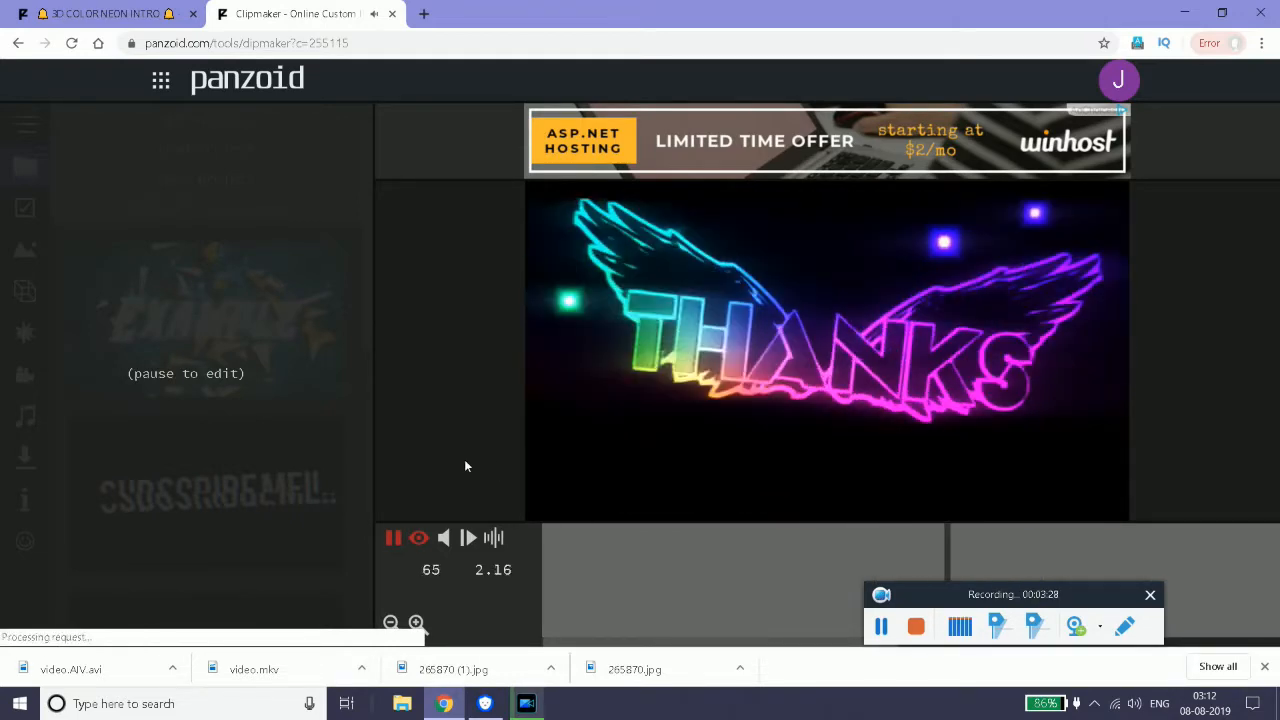
{"action": "left_click", "coordinate": [393, 537]}
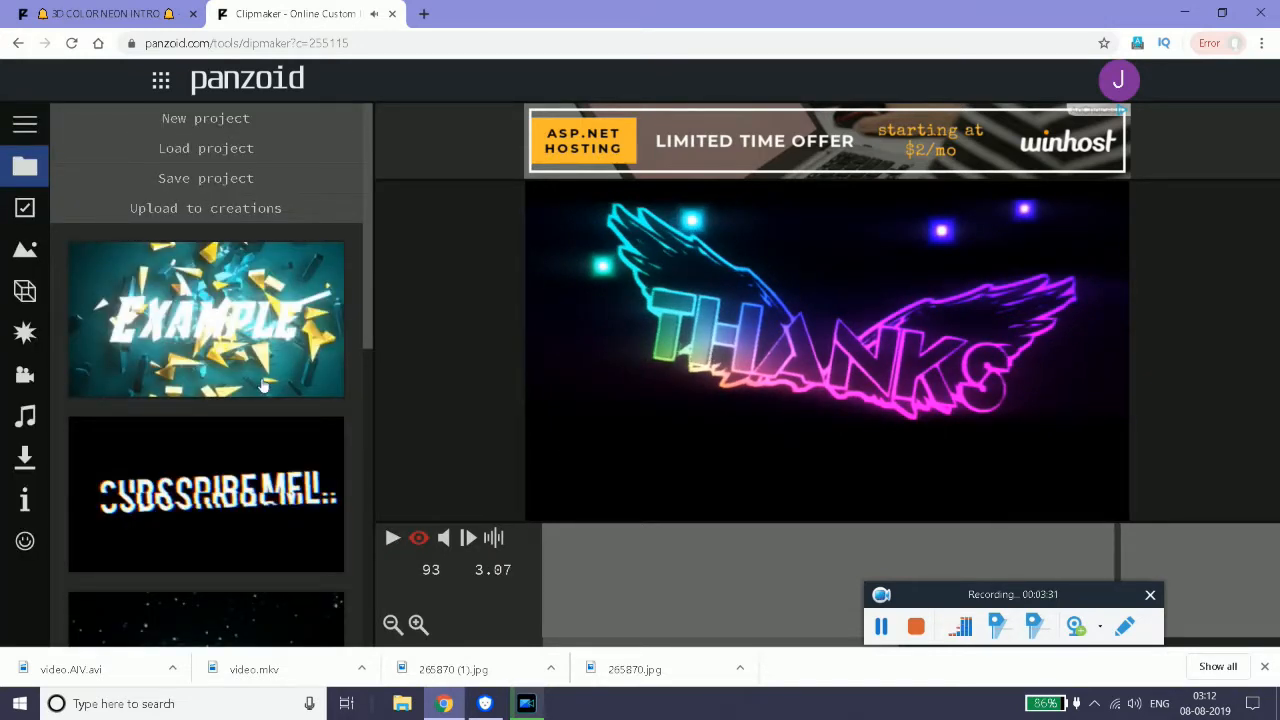
Load the glitch-style SUBSCRIBE template instead, leaving the current project without saving its changes.
{"action": "left_click", "coordinate": [201, 492]}
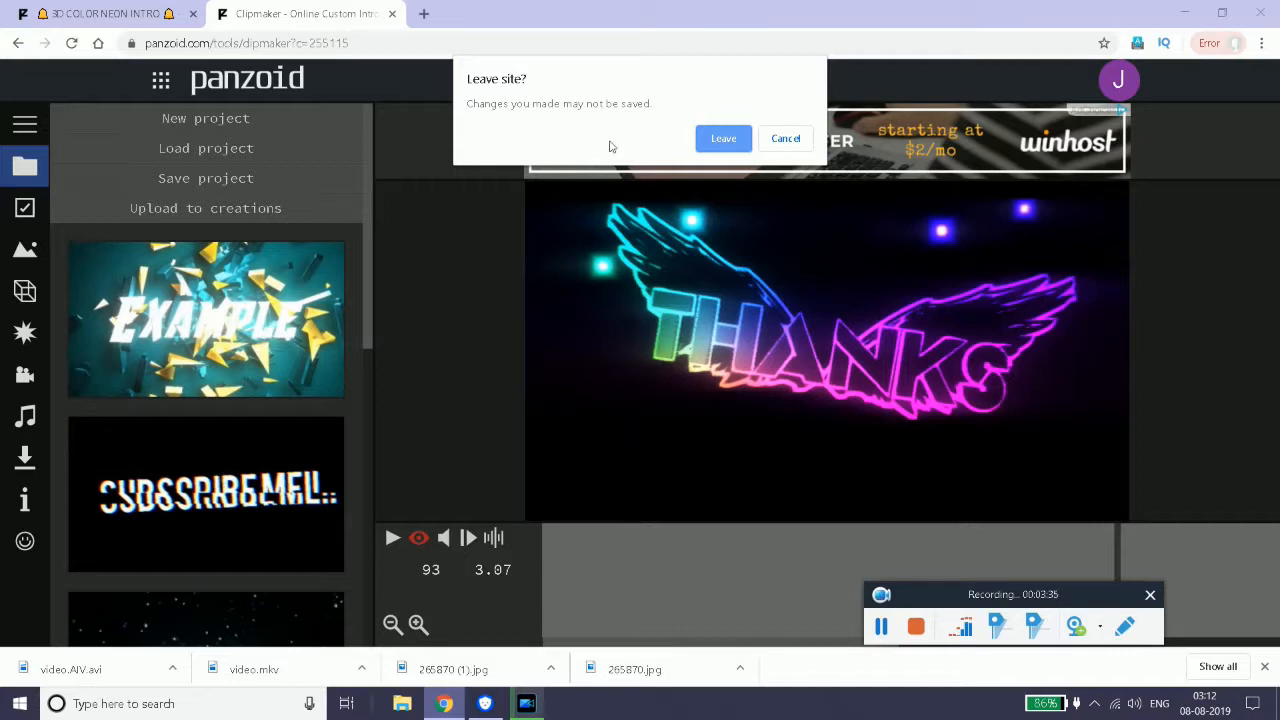
{"action": "left_click", "coordinate": [721, 144]}
{"action": "left_click", "coordinate": [220, 400]}
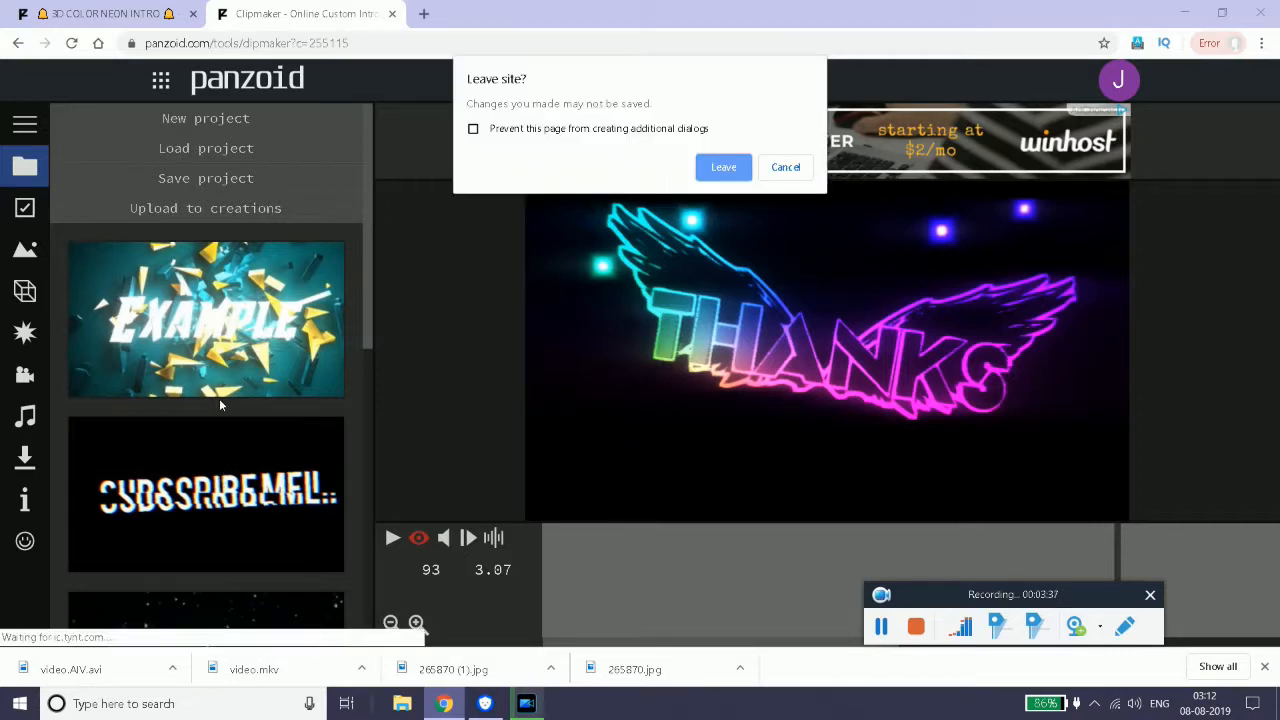
{"action": "left_click", "coordinate": [728, 170]}
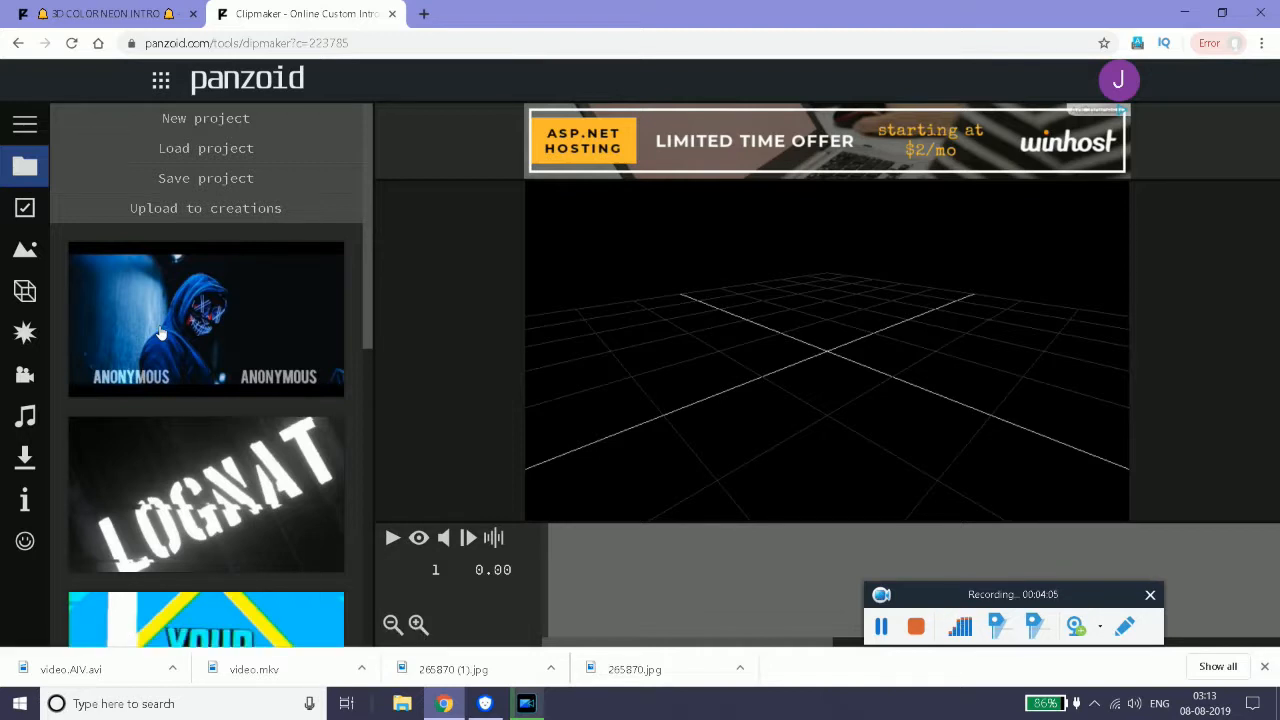
Turn on the render preview for the newly loaded template, play its Example title animation, and pause it.
{"action": "scroll", "coordinate": [260, 455], "scroll_direction": "down", "scroll_amount": 3}
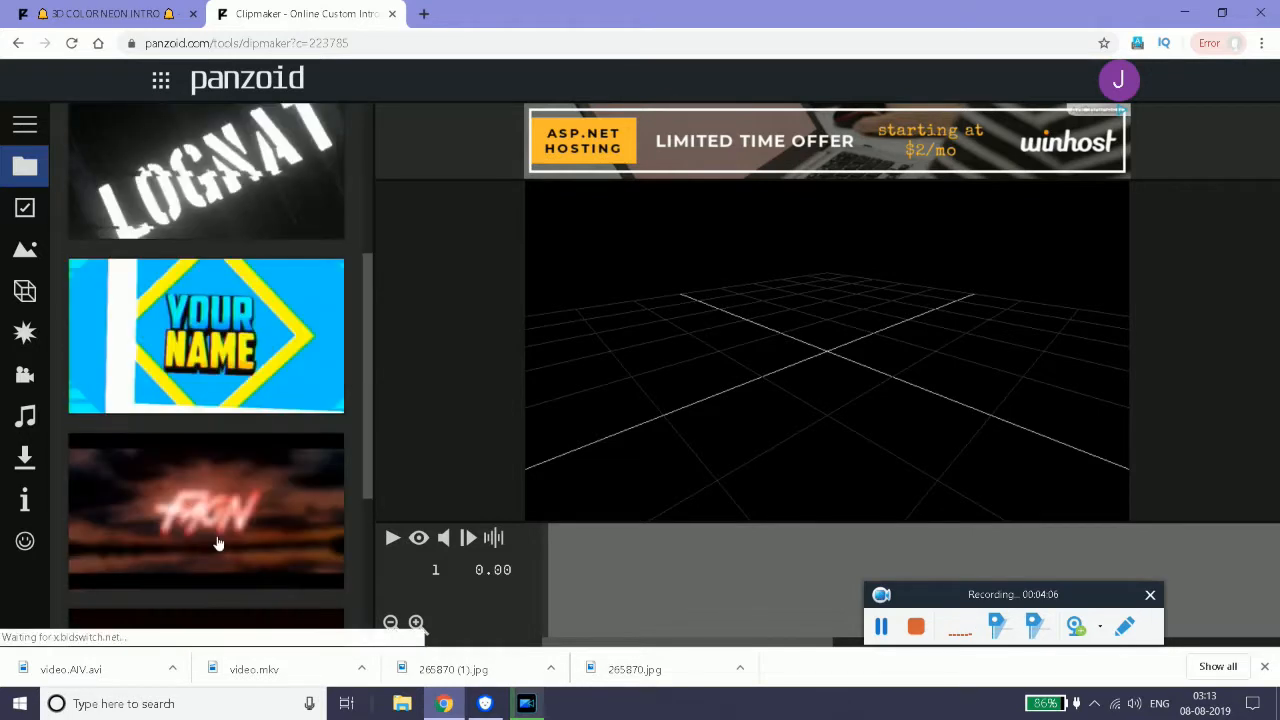
{"action": "left_click", "coordinate": [419, 538]}
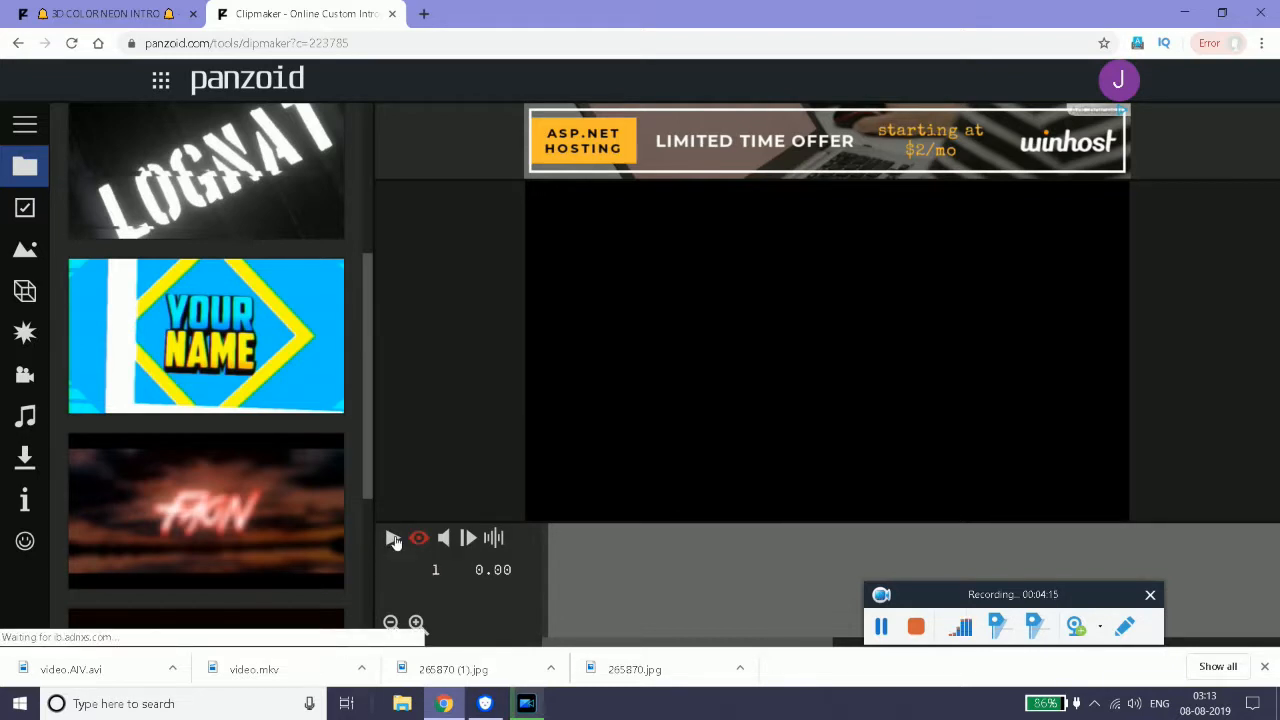
{"action": "left_click", "coordinate": [392, 538]}
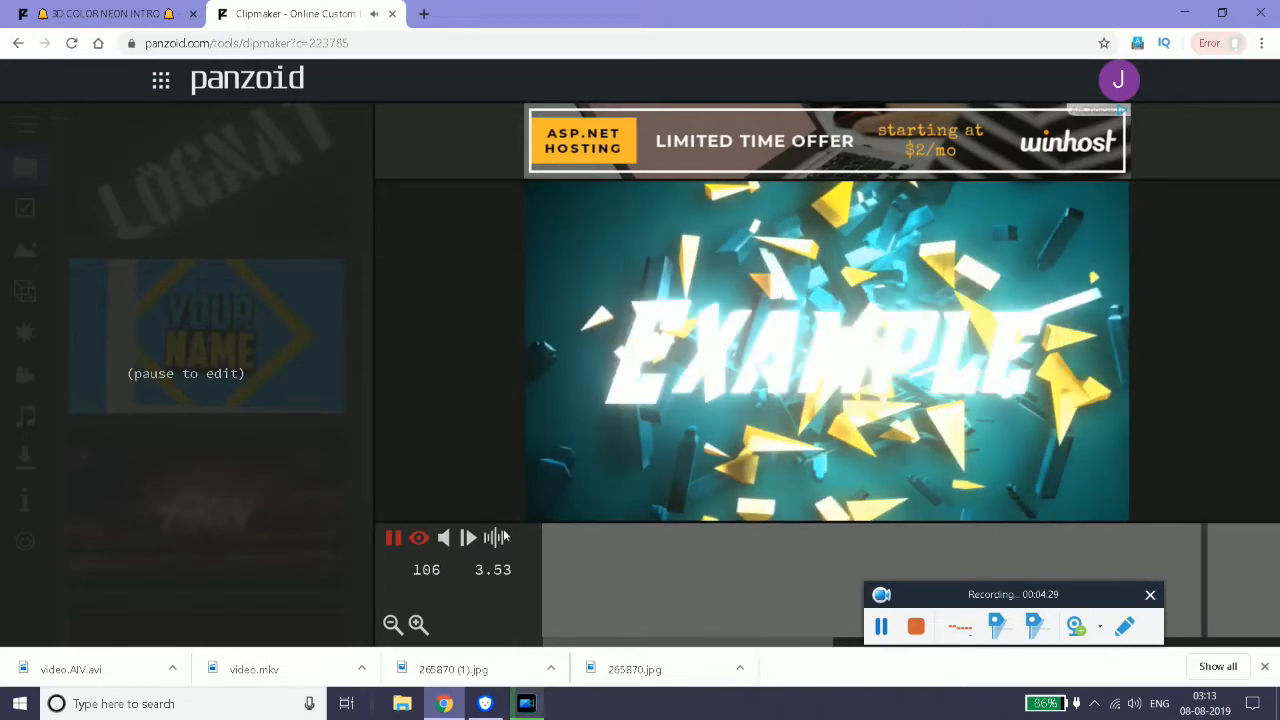
{"action": "key", "text": "space"}
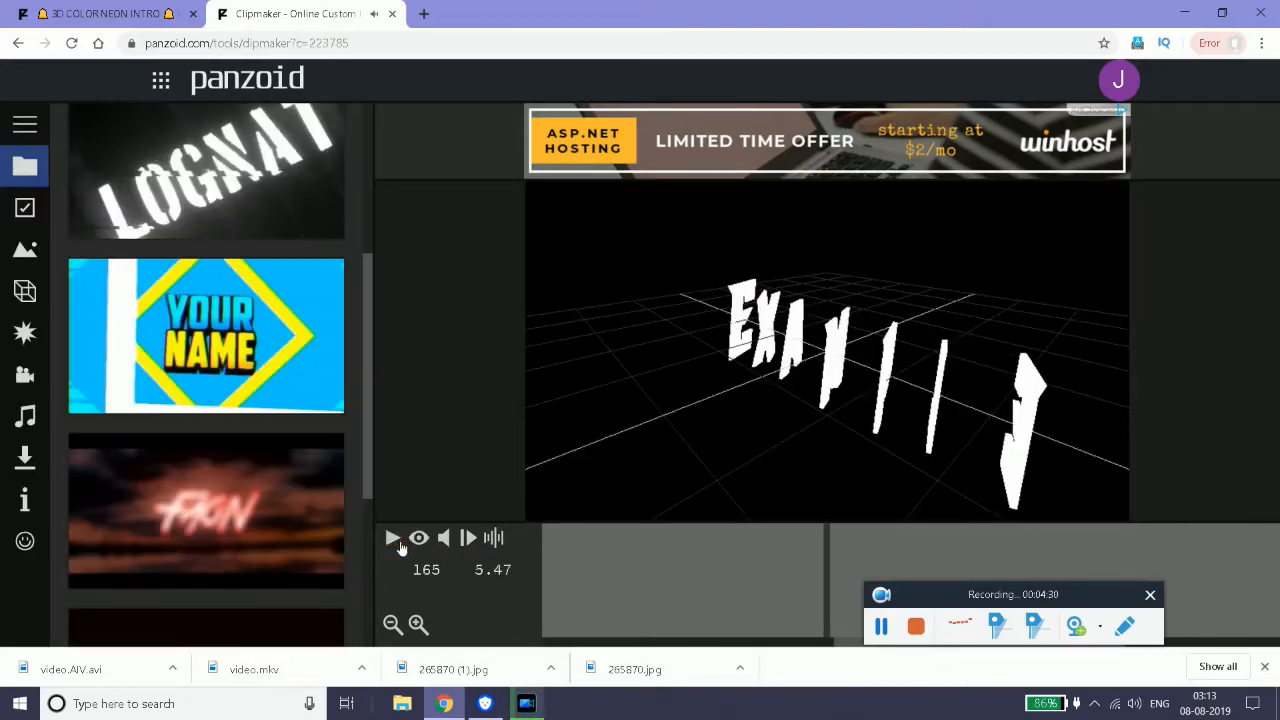
{"action": "scroll", "coordinate": [280, 466], "scroll_direction": "down", "scroll_amount": 4}
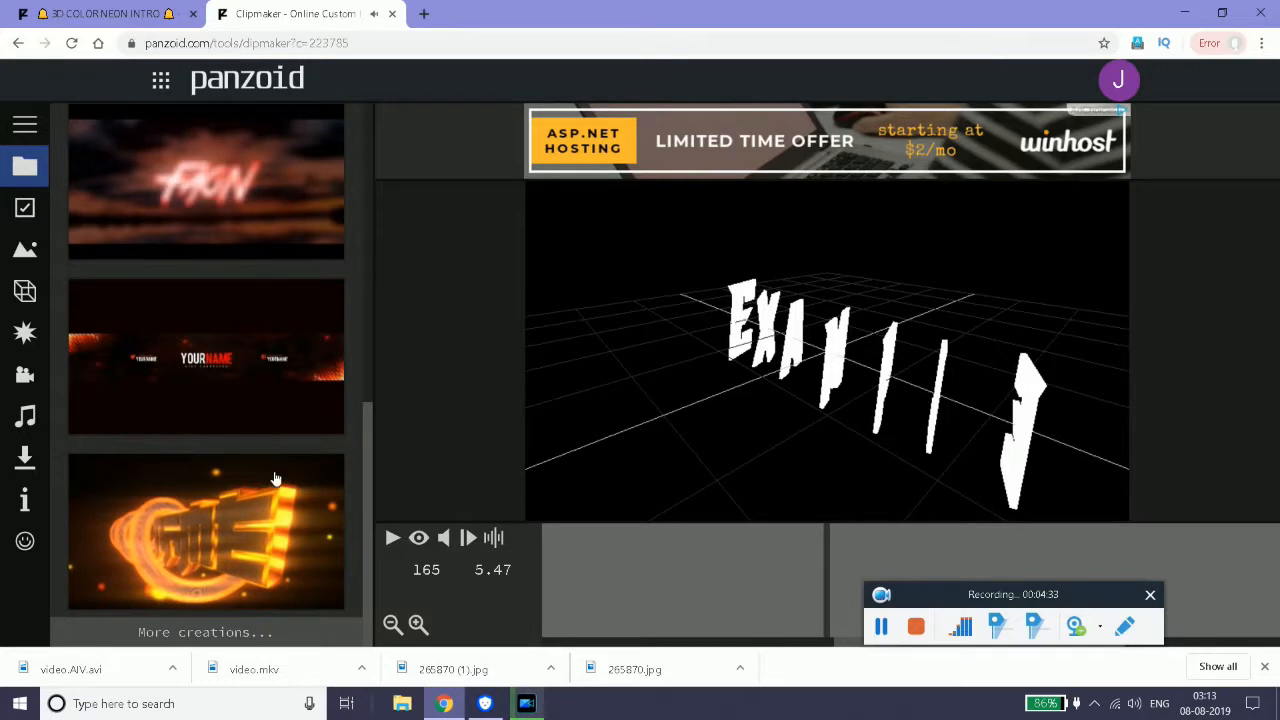
{"action": "scroll", "coordinate": [285, 525], "scroll_direction": "up", "scroll_amount": 4}
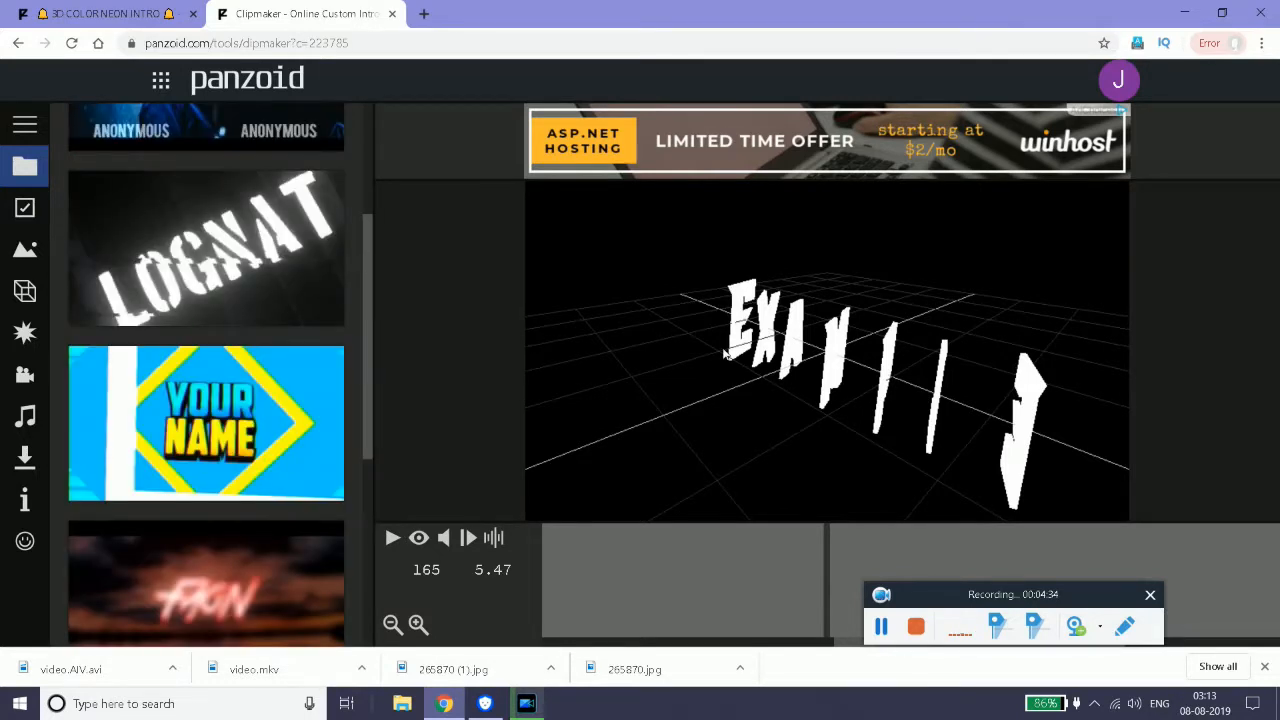
{"action": "scroll", "coordinate": [331, 214], "scroll_direction": "up", "scroll_amount": 1}
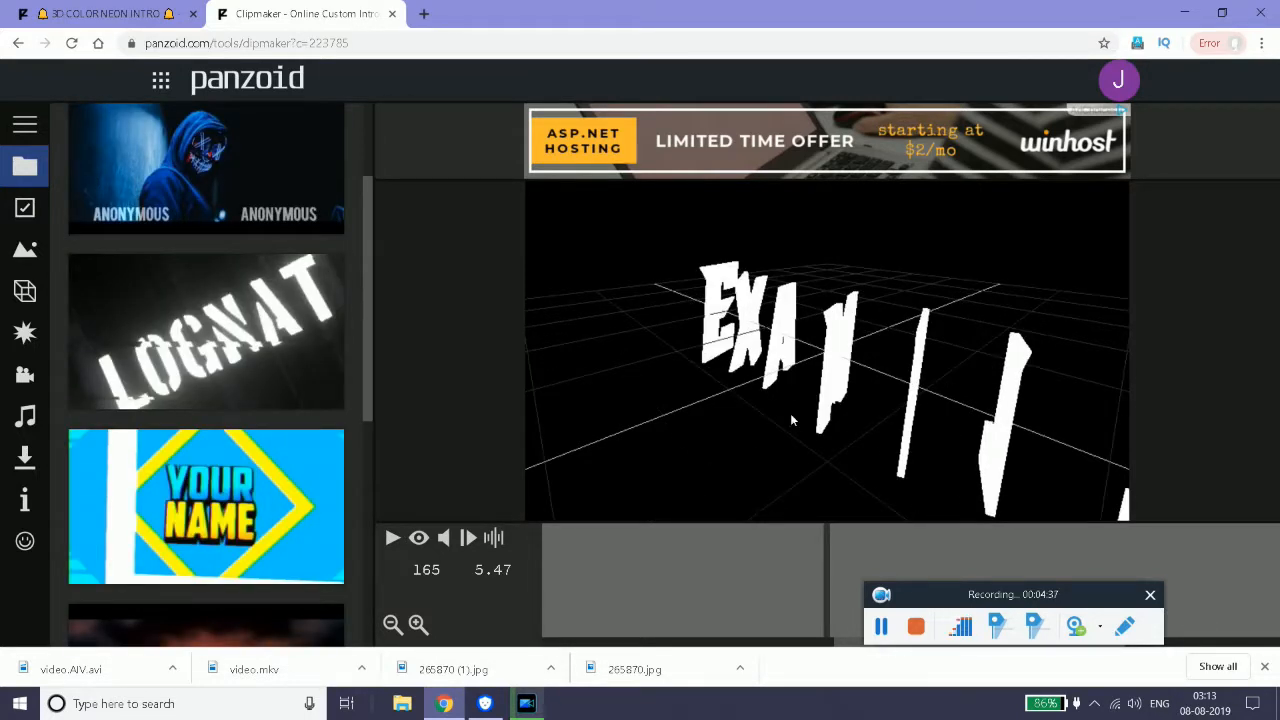
{"action": "scroll", "coordinate": [791, 419], "scroll_direction": "down", "scroll_amount": 3}
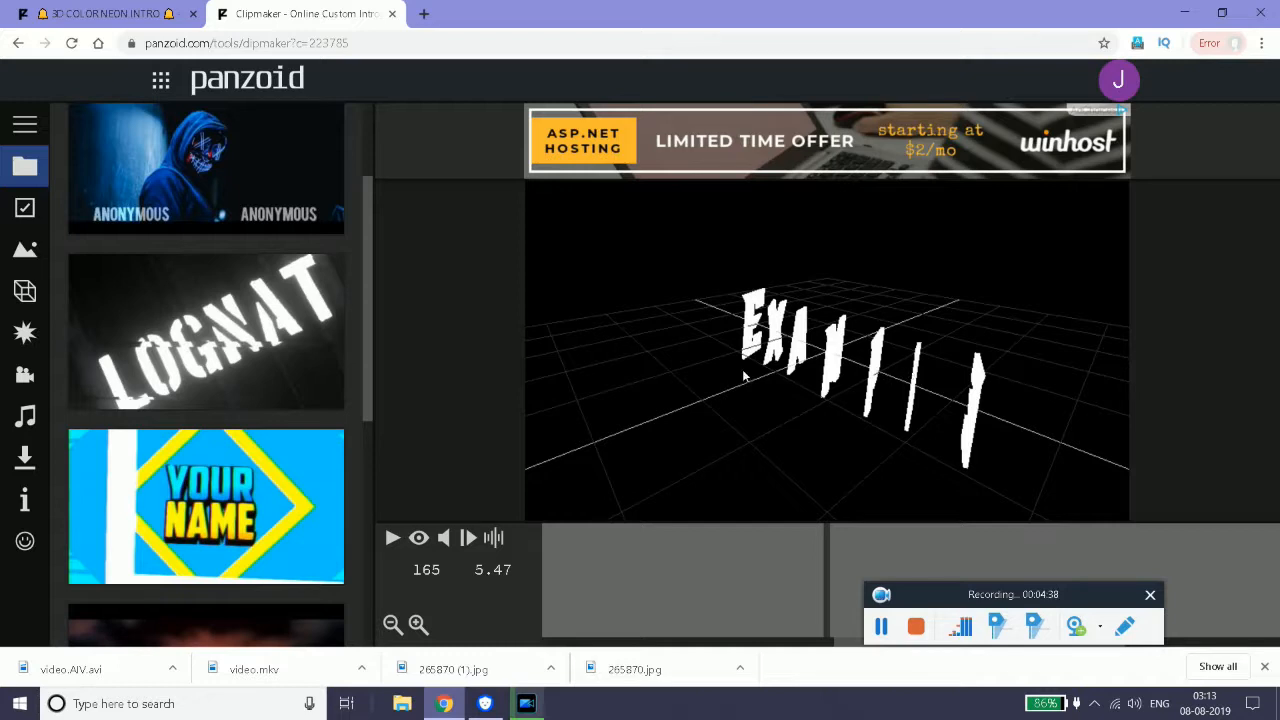
Review the resolution and frame rate options in the basic settings, keeping 1920x1080 (1080p) and 30.
{"action": "left_click", "coordinate": [24, 210]}
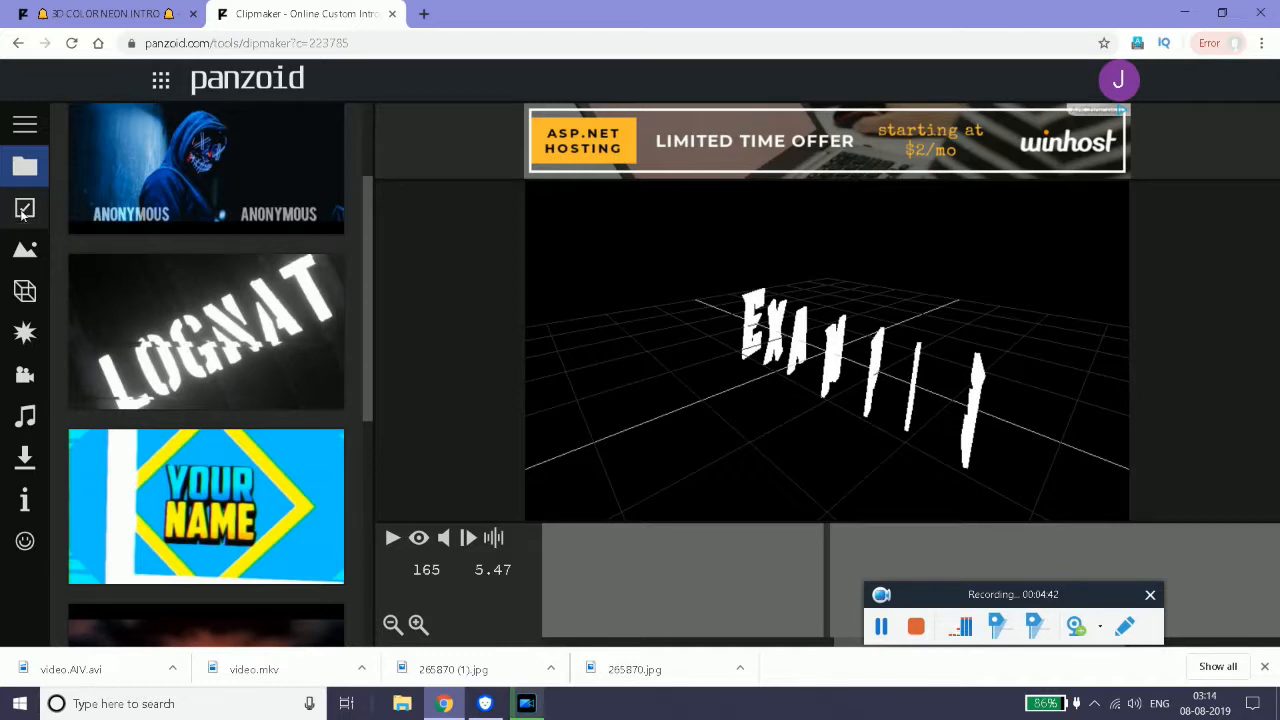
{"action": "left_click", "coordinate": [302, 153]}
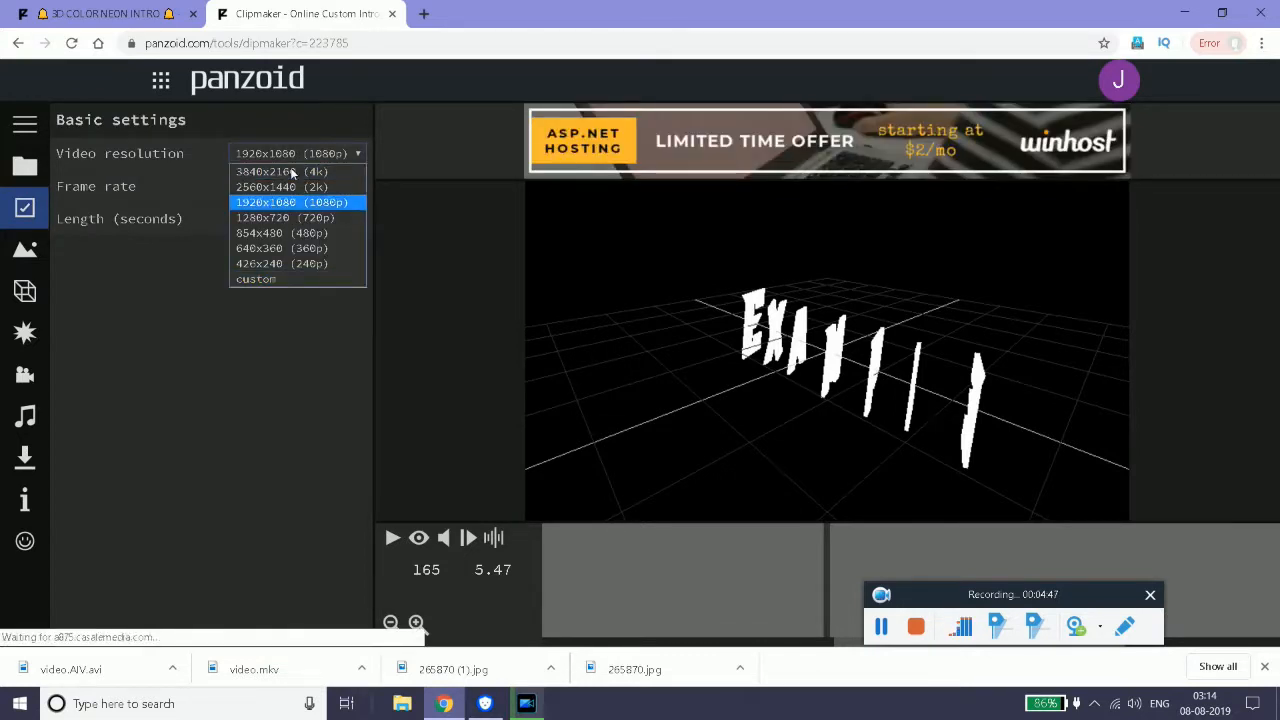
{"action": "left_click", "coordinate": [350, 204]}
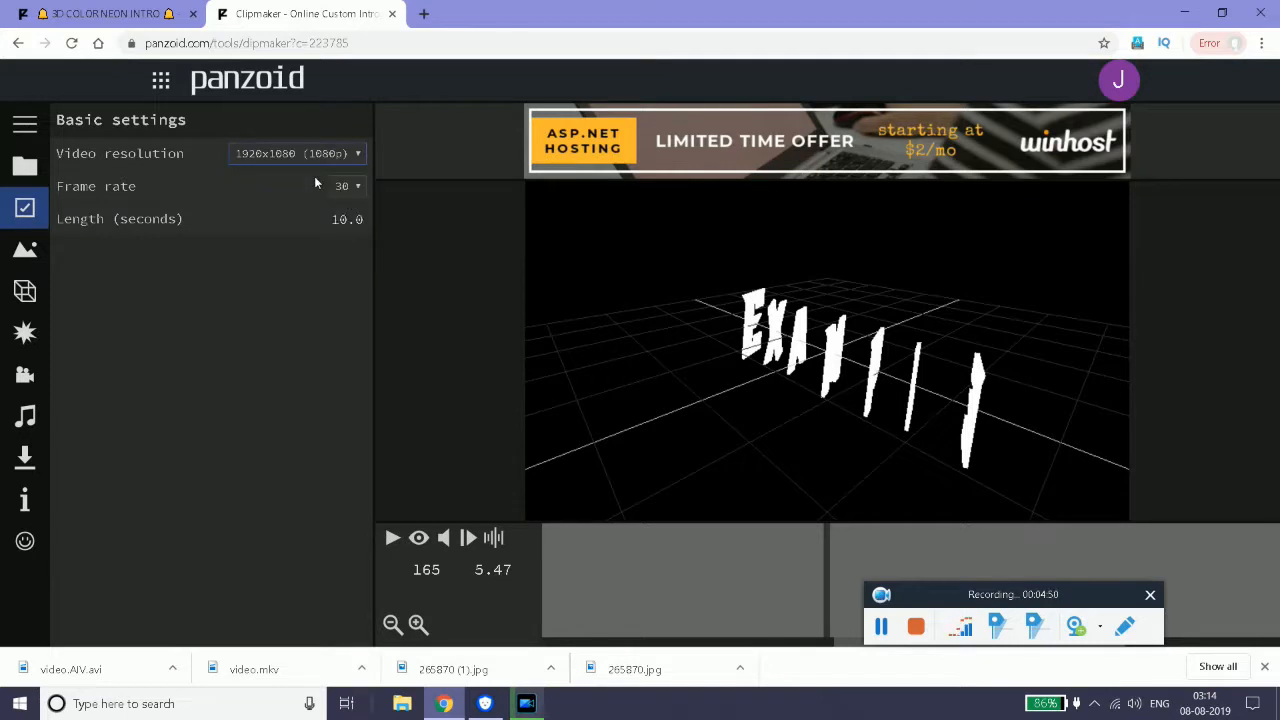
{"action": "left_click", "coordinate": [312, 157]}
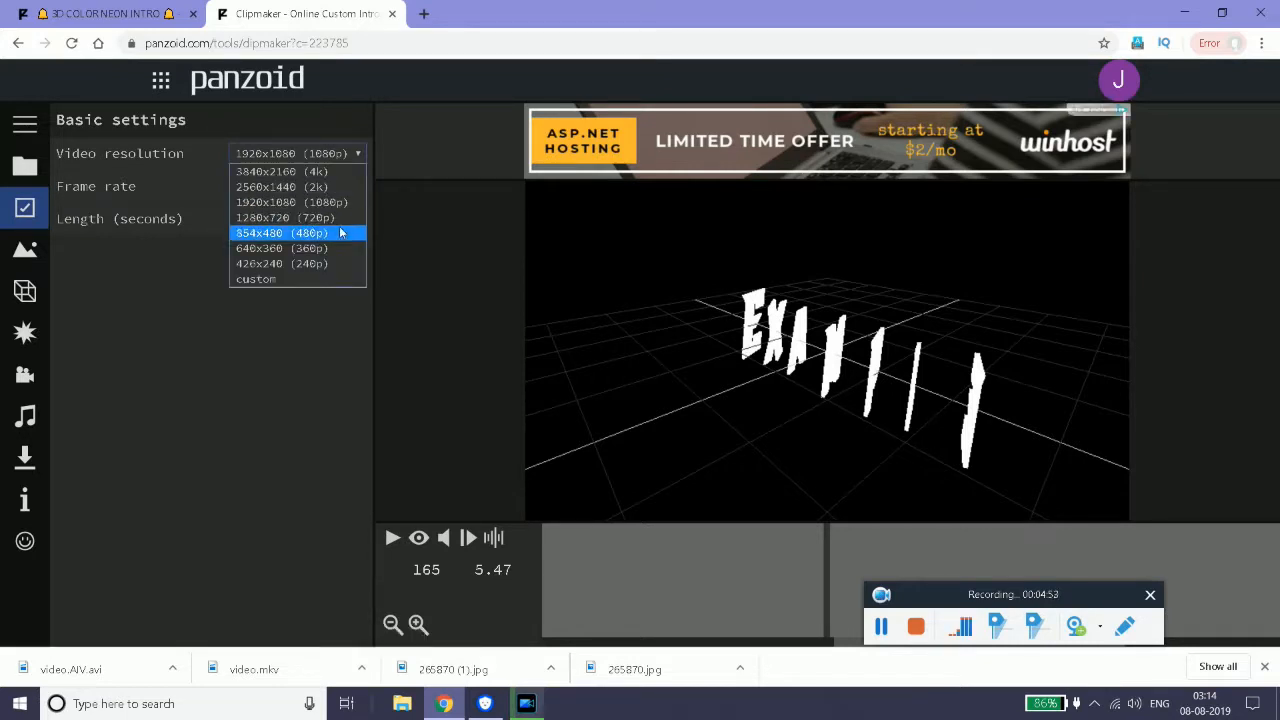
{"action": "left_click", "coordinate": [345, 203]}
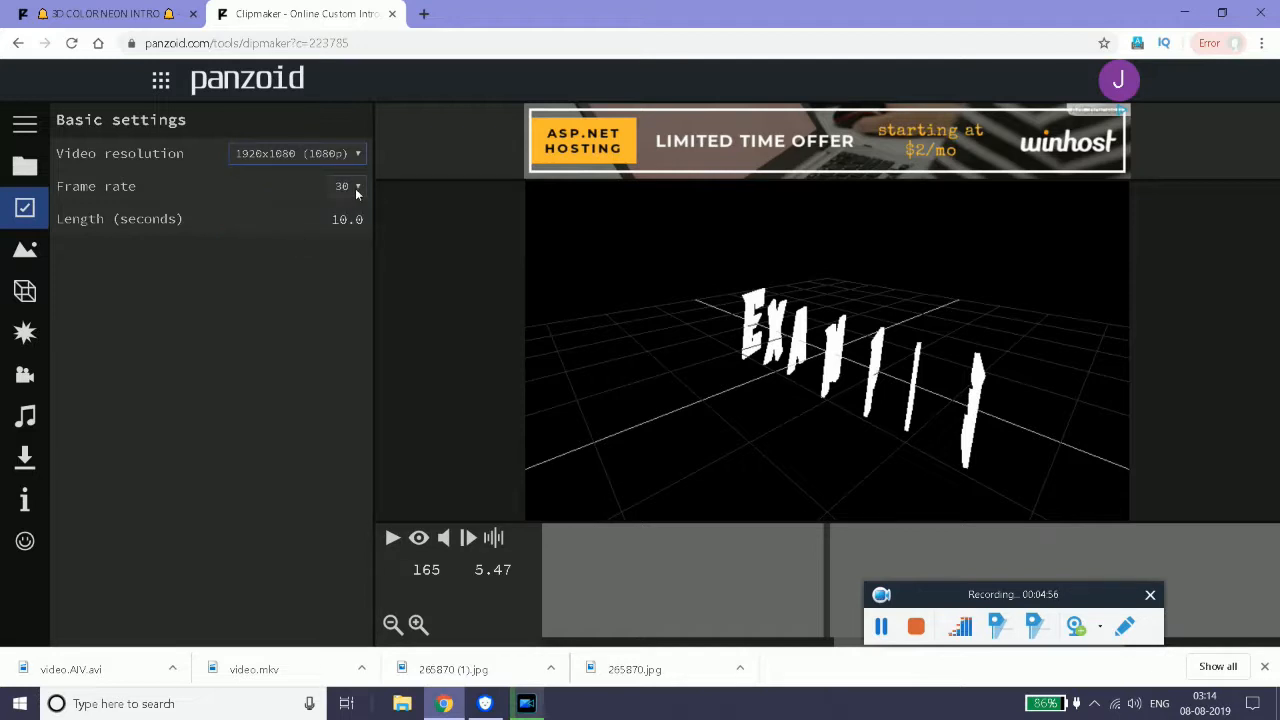
{"action": "left_click", "coordinate": [356, 190]}
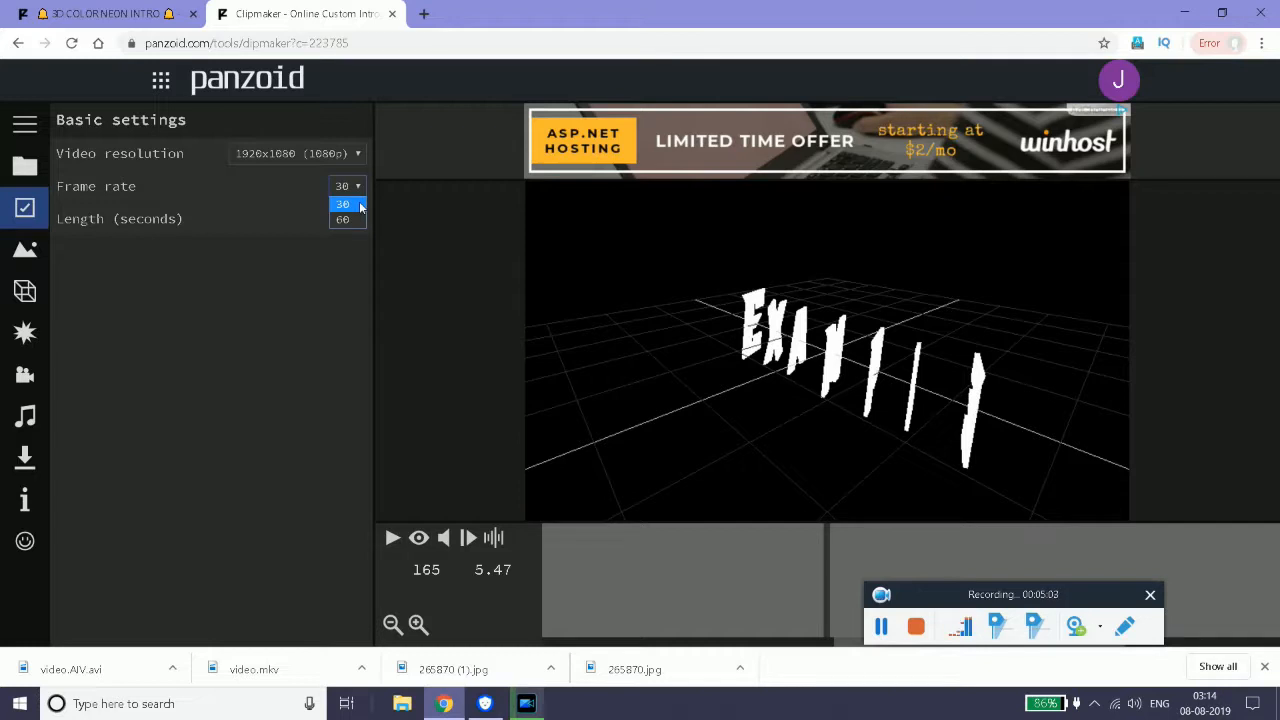
{"action": "left_click", "coordinate": [203, 206]}
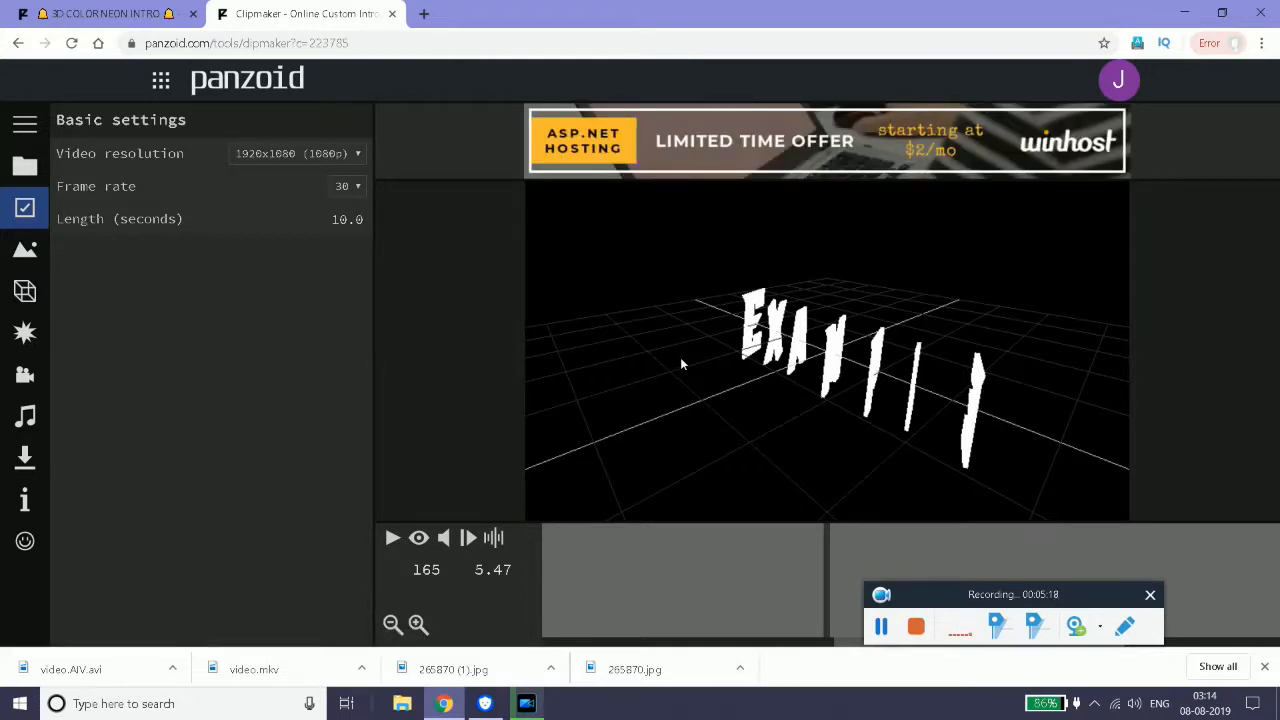
Open the project's objects and examine the Text group's separate letters, selecting the letter E.
{"action": "left_click", "coordinate": [25, 291]}
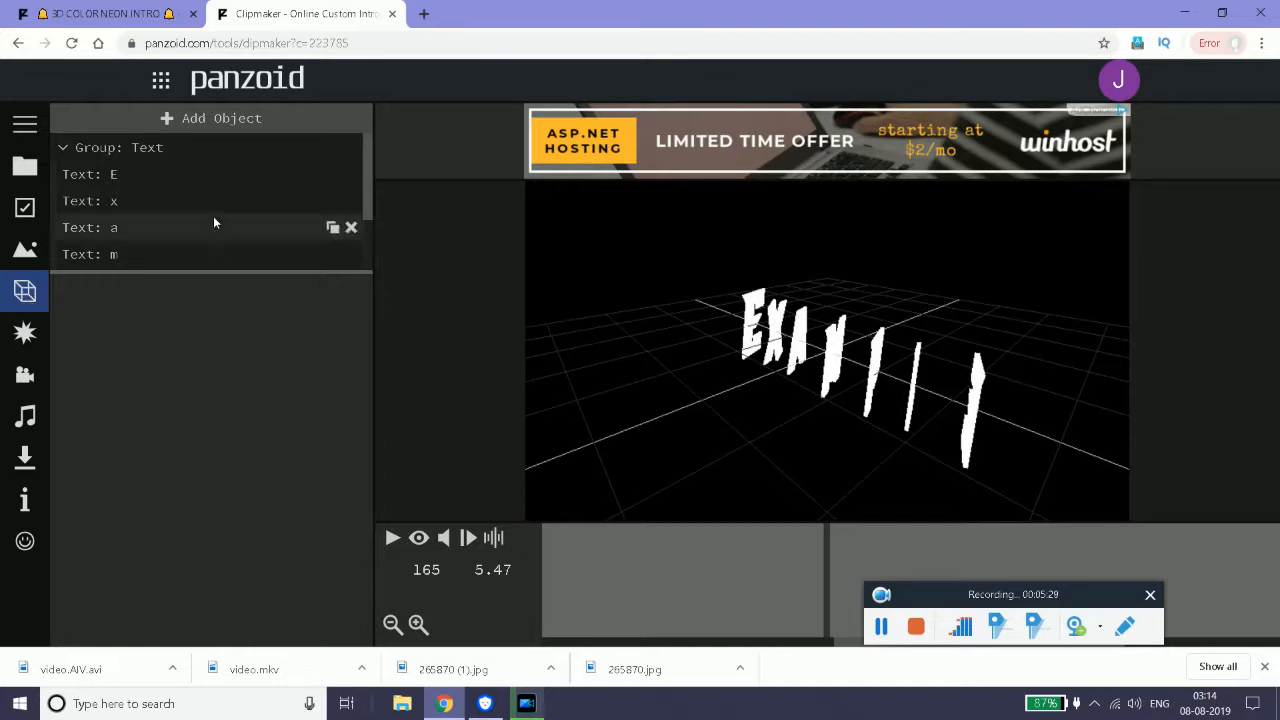
{"action": "scroll", "coordinate": [211, 256], "scroll_direction": "down", "scroll_amount": 1}
{"action": "scroll", "coordinate": [132, 208], "scroll_direction": "up", "scroll_amount": 1}
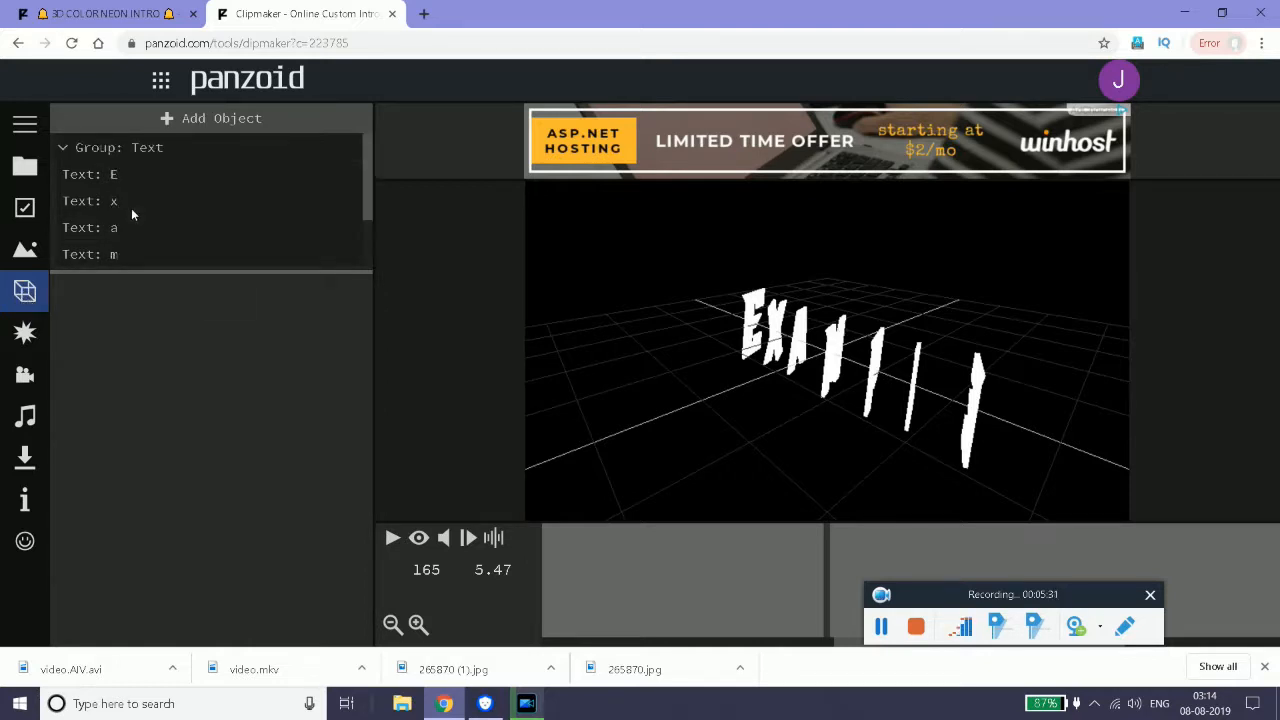
{"action": "left_click", "coordinate": [118, 180]}
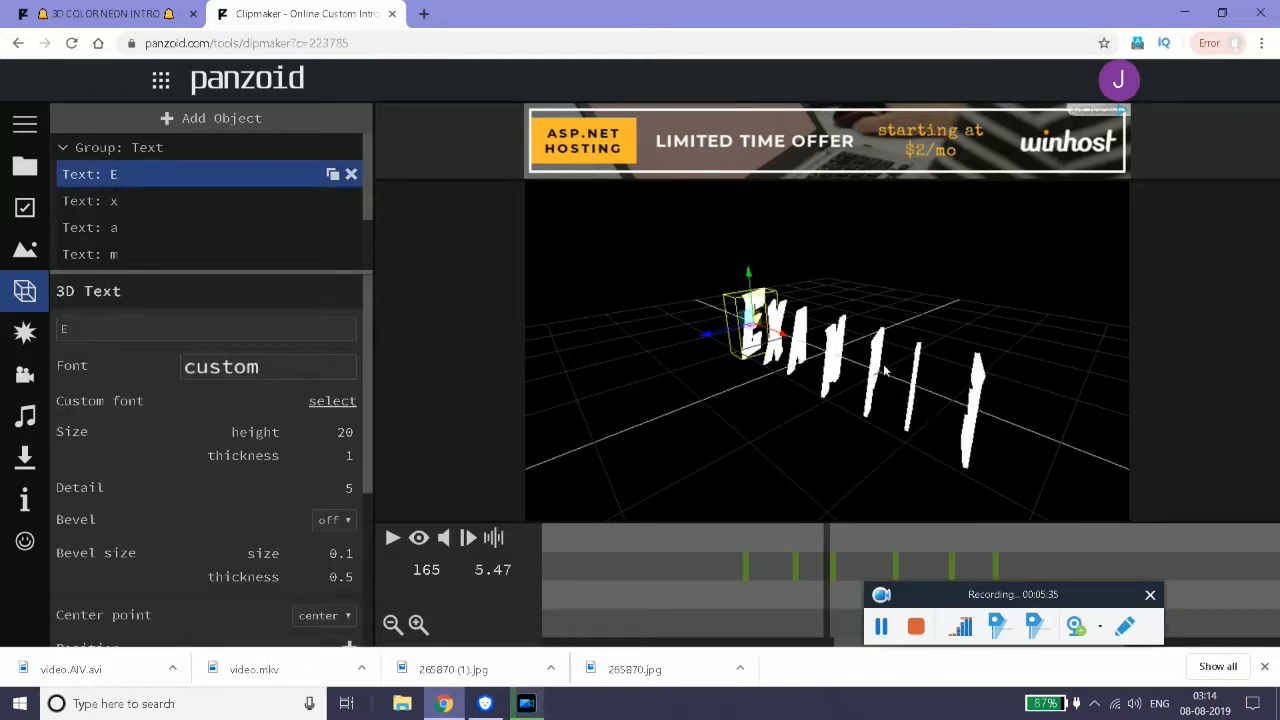
{"action": "scroll", "coordinate": [137, 191], "scroll_direction": "down", "scroll_amount": 3}
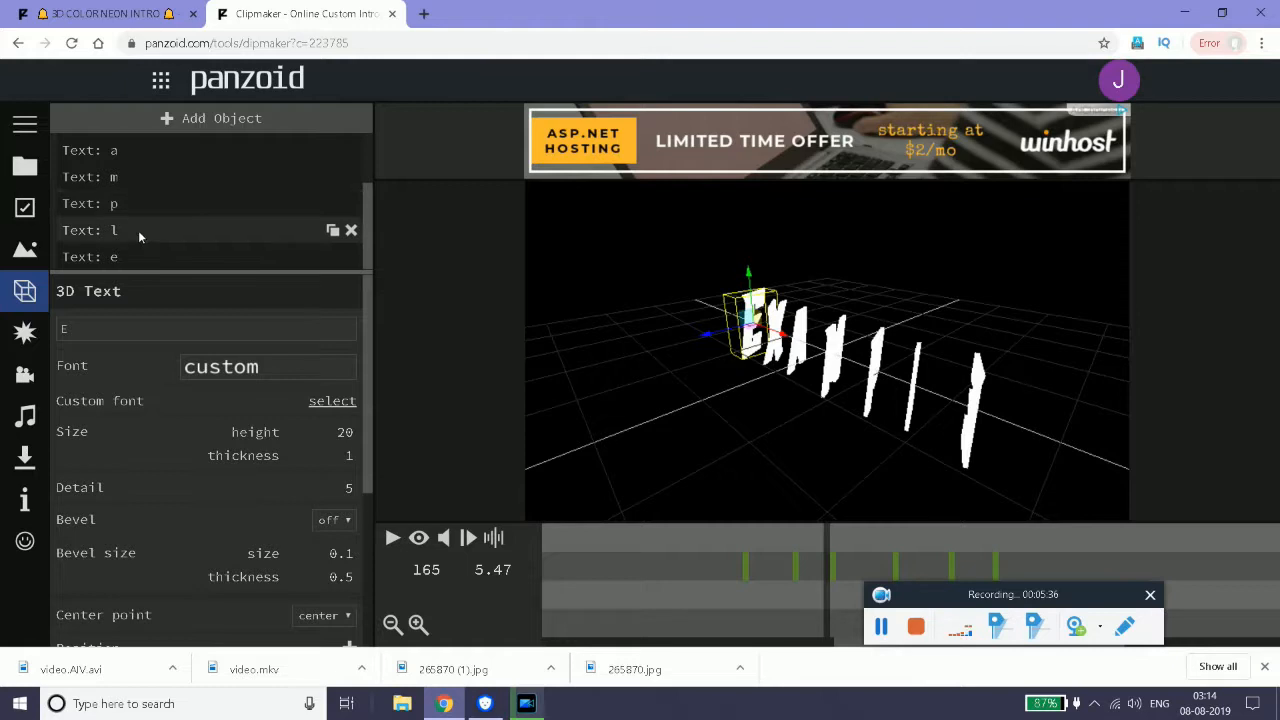
{"action": "scroll", "coordinate": [130, 254], "scroll_direction": "up", "scroll_amount": 3}
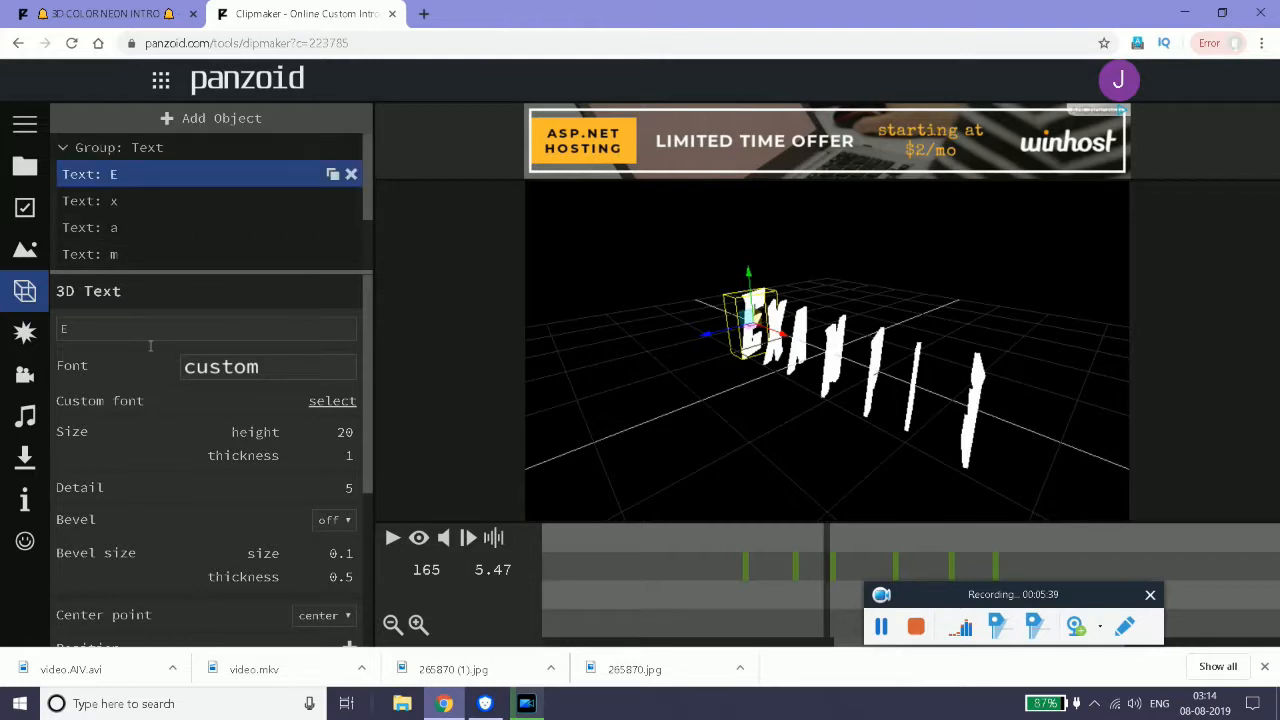
Try to replace the first three letters of the Text group, E, x and a, with J, o and H.
{"action": "left_click", "coordinate": [30, 335]}
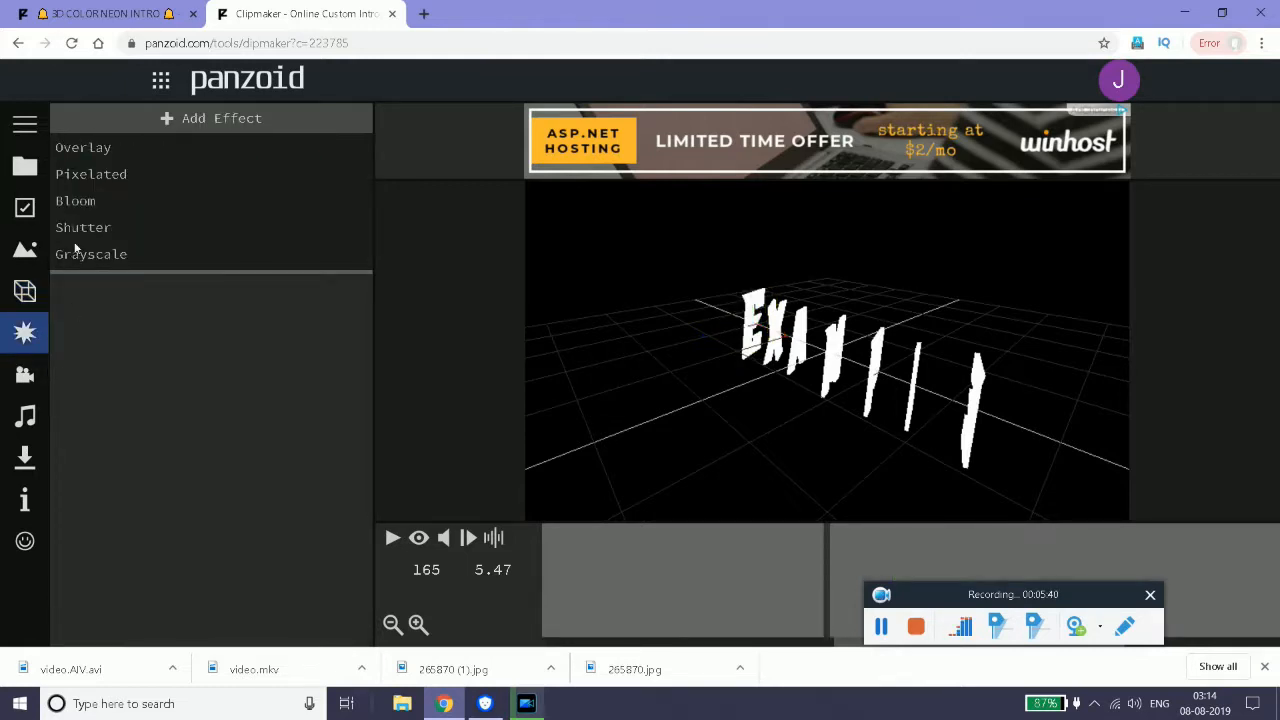
{"action": "left_click", "coordinate": [22, 295]}
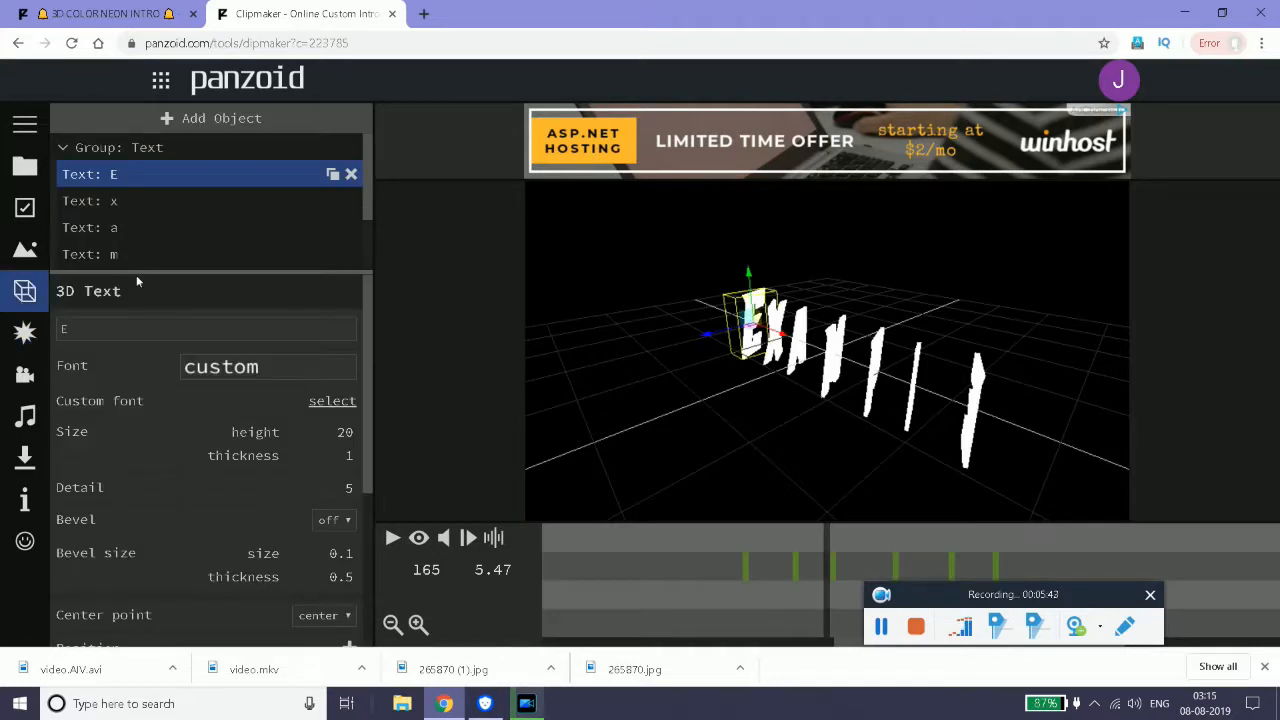
{"action": "left_click", "coordinate": [104, 331]}
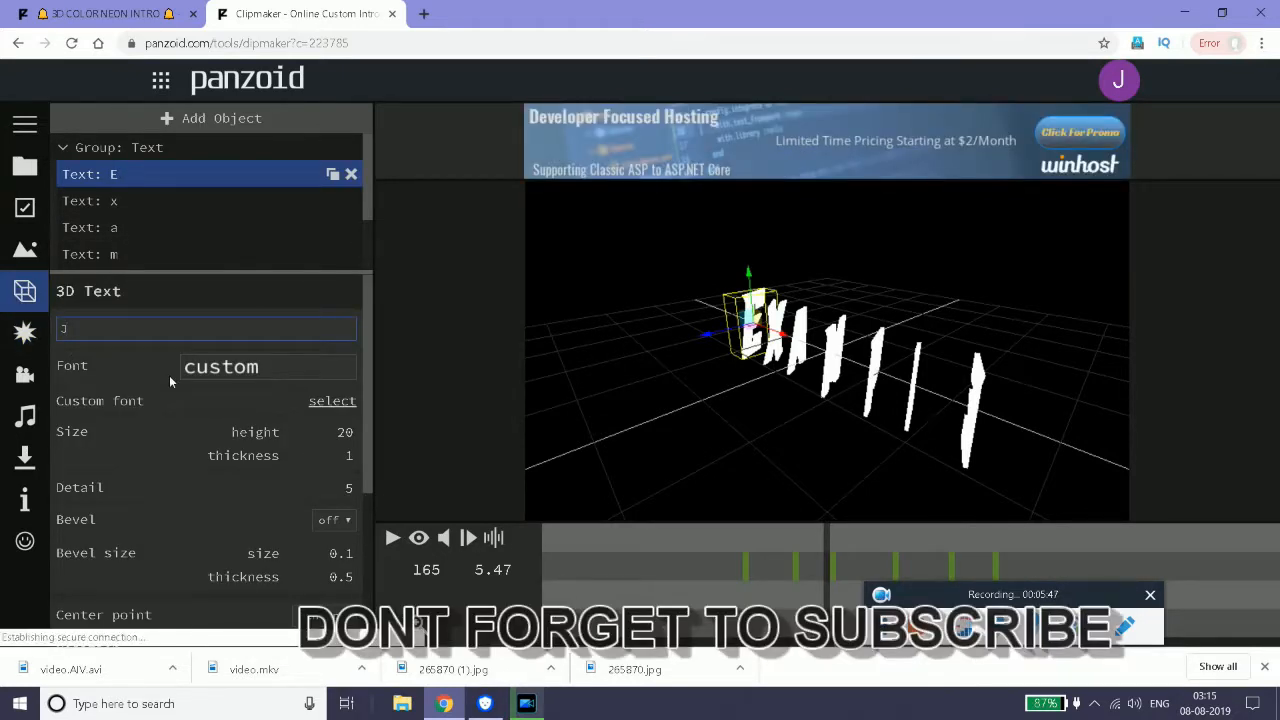
{"action": "left_click", "coordinate": [122, 200]}
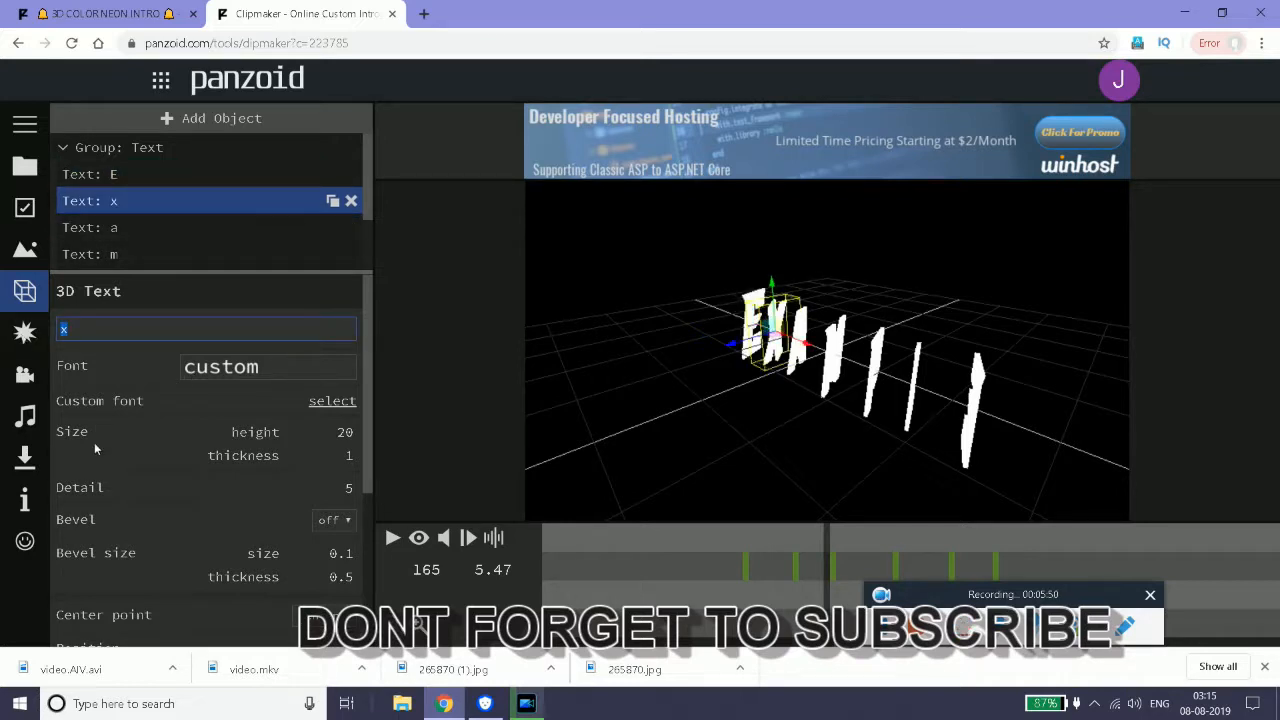
{"action": "type", "text": "o"}
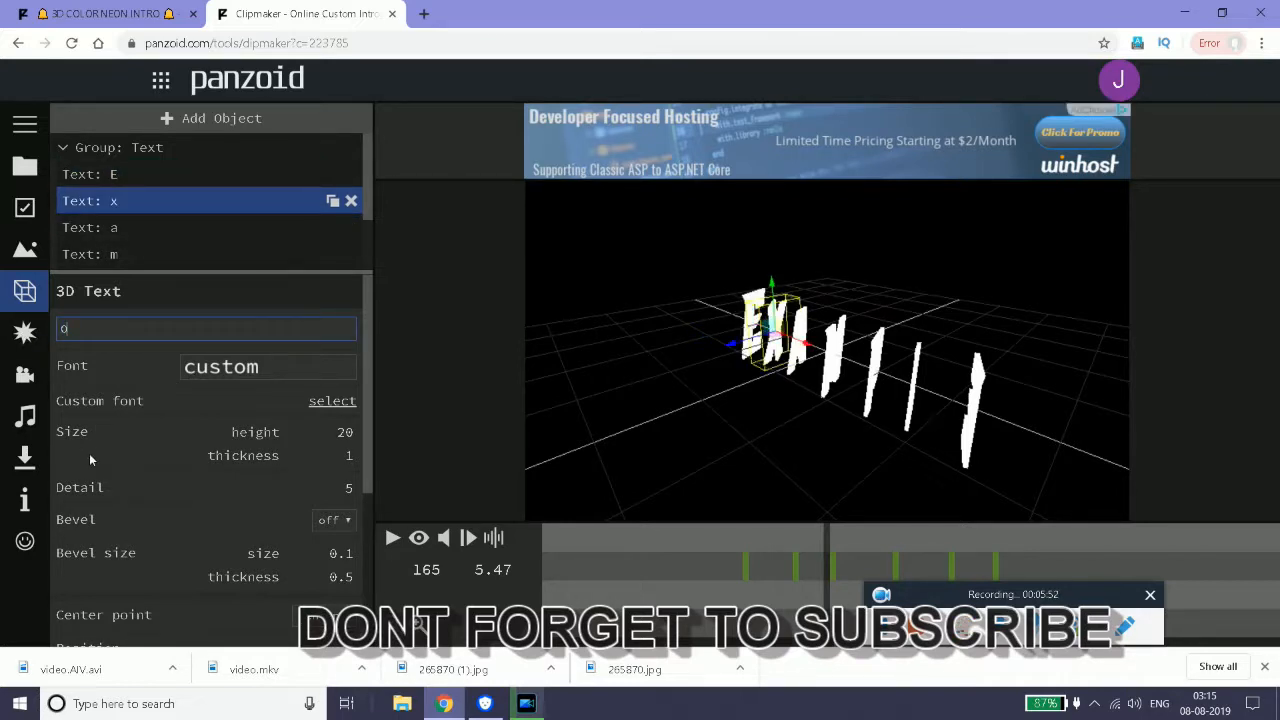
{"action": "left_click", "coordinate": [115, 228]}
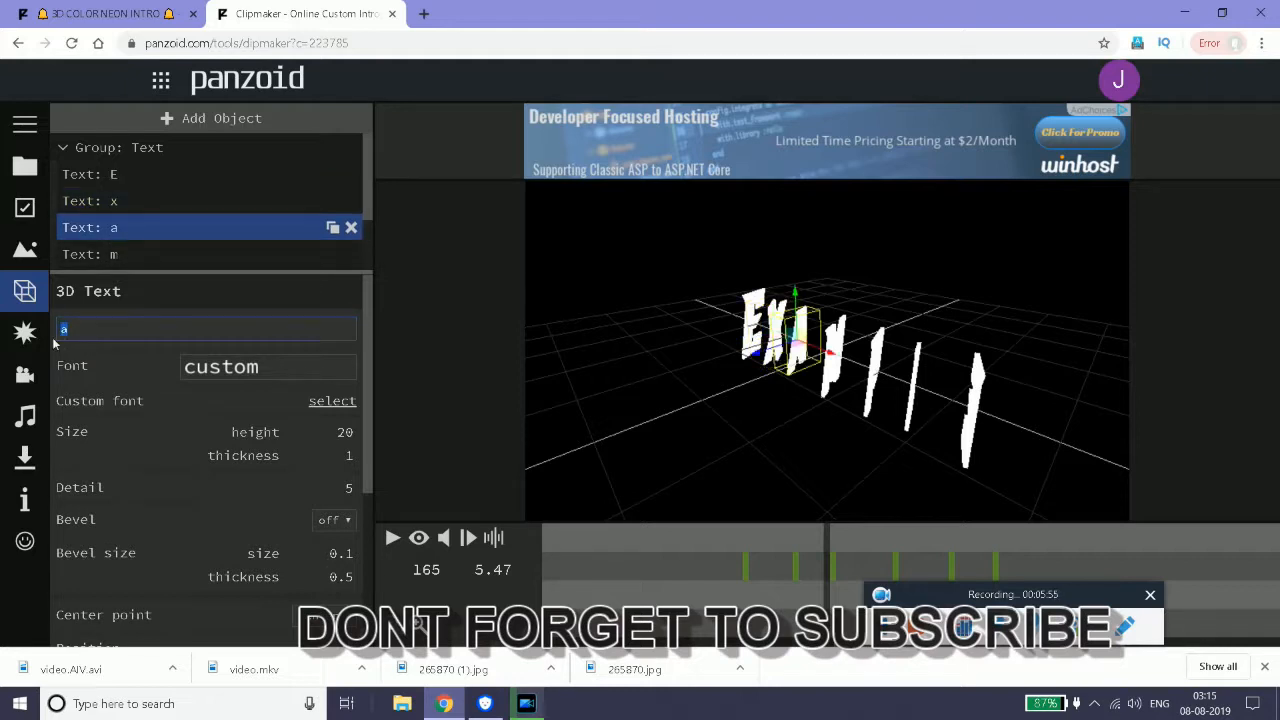
{"action": "type", "text": "n"}
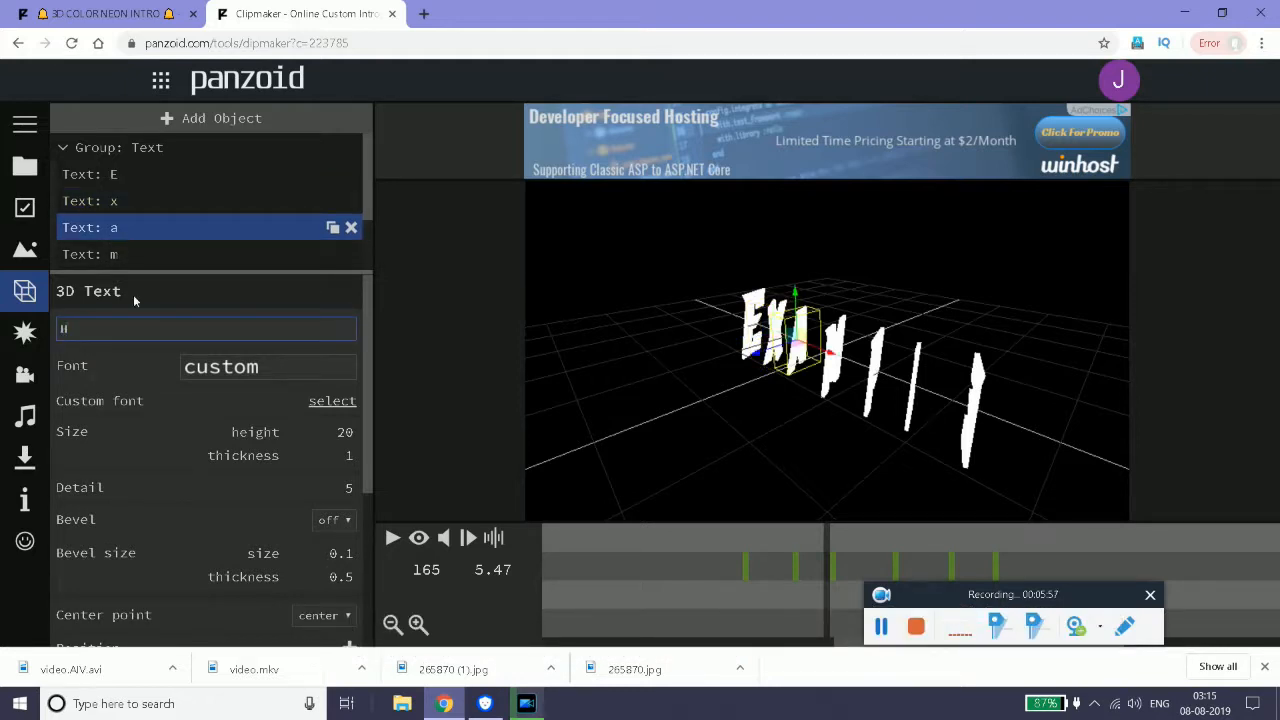
Change the text of the letter object m to N and of the letter object a to H.
{"action": "left_click", "coordinate": [90, 256]}
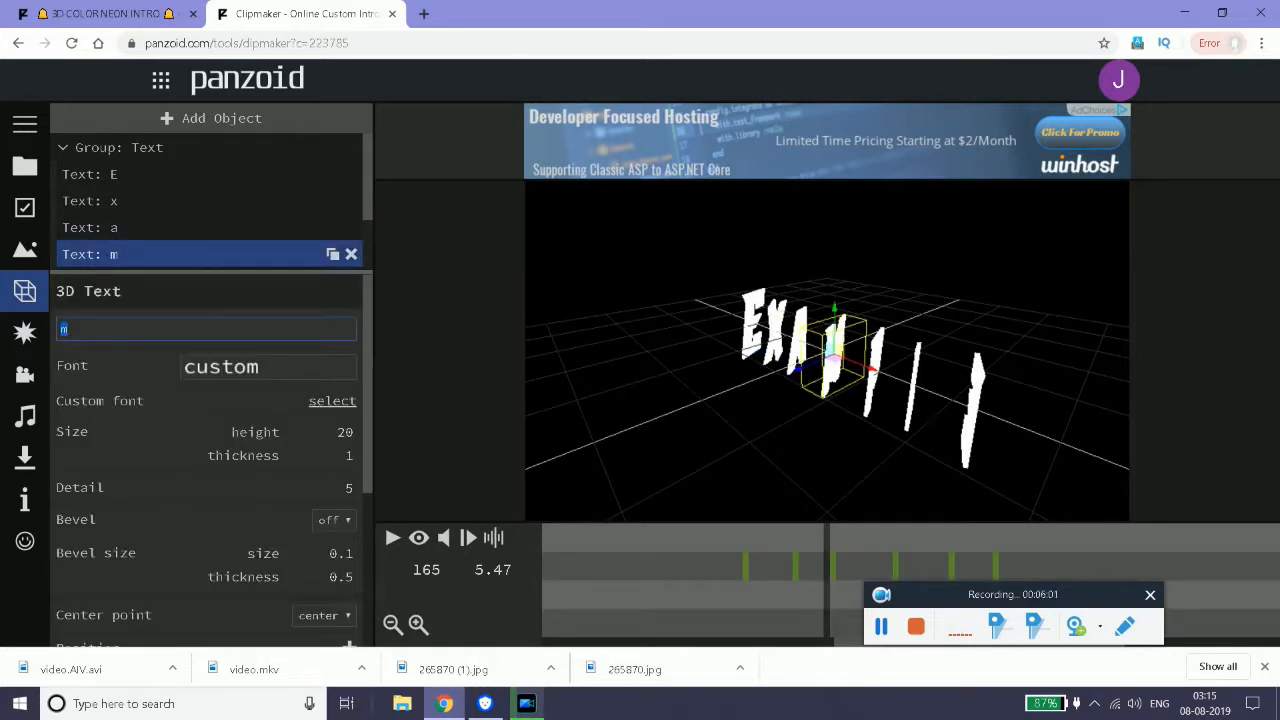
{"action": "left_click", "coordinate": [25, 332]}
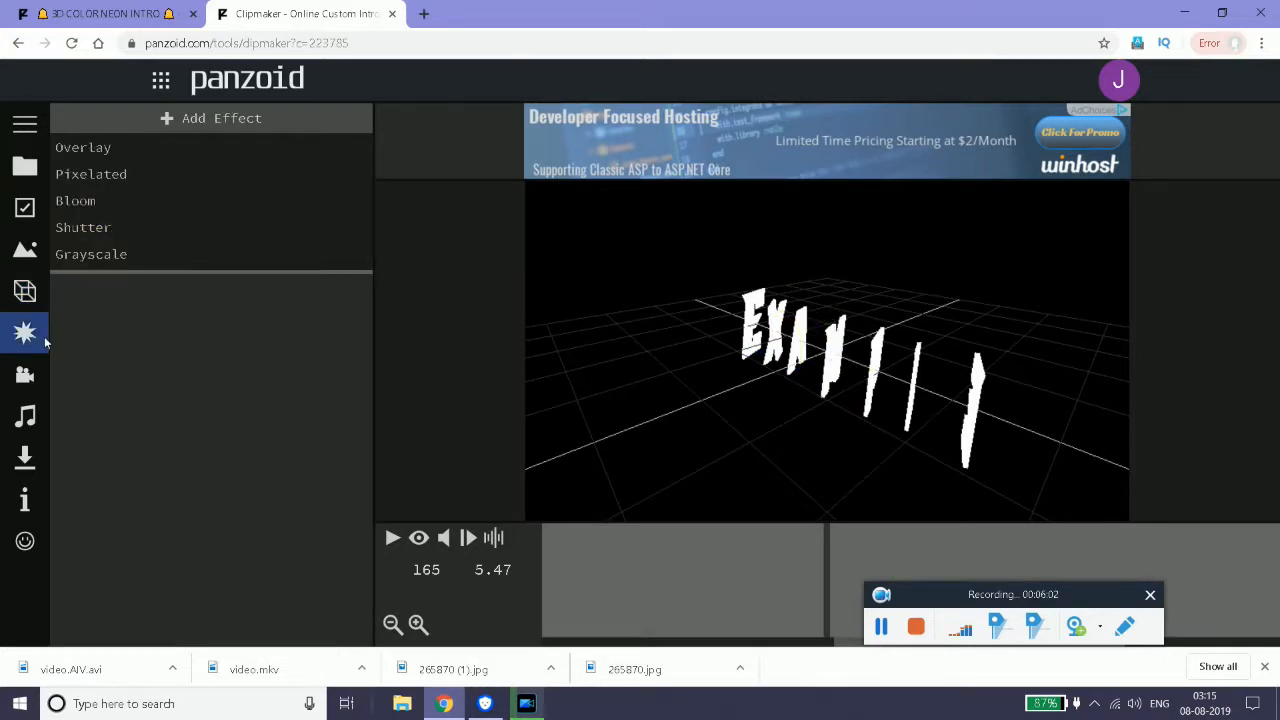
{"action": "left_click", "coordinate": [25, 295]}
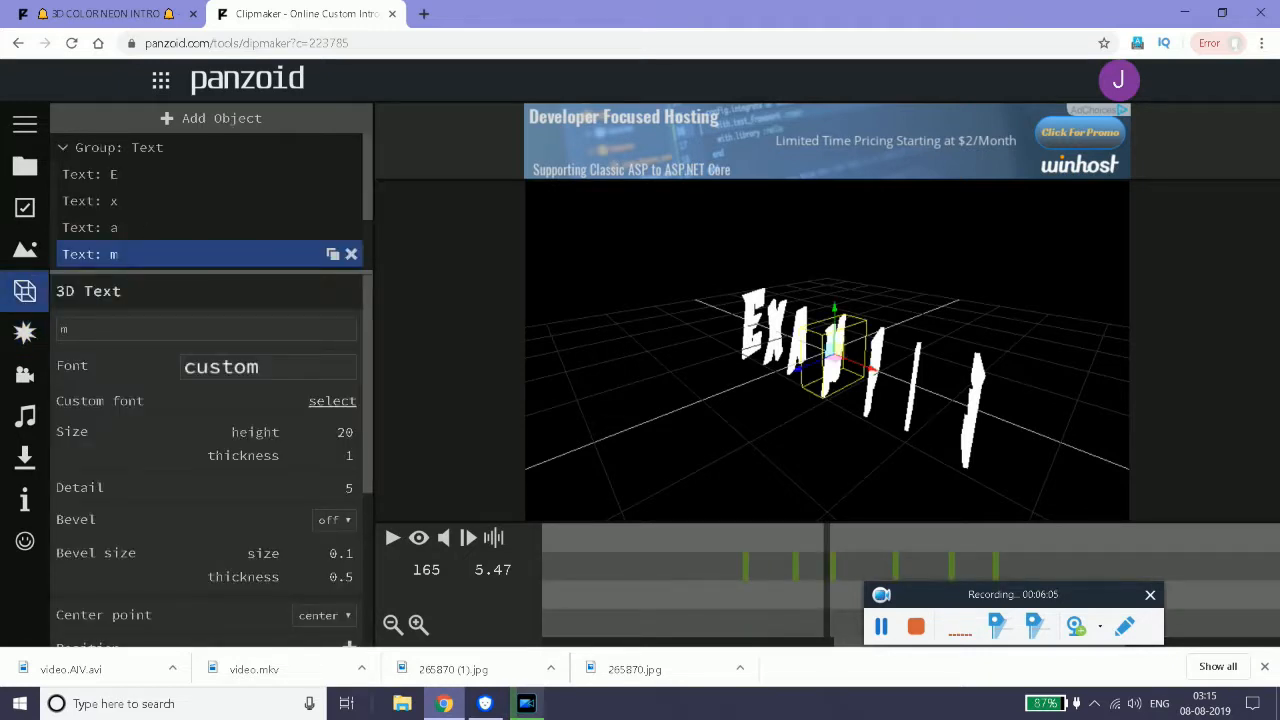
{"action": "double_click", "coordinate": [65, 331]}
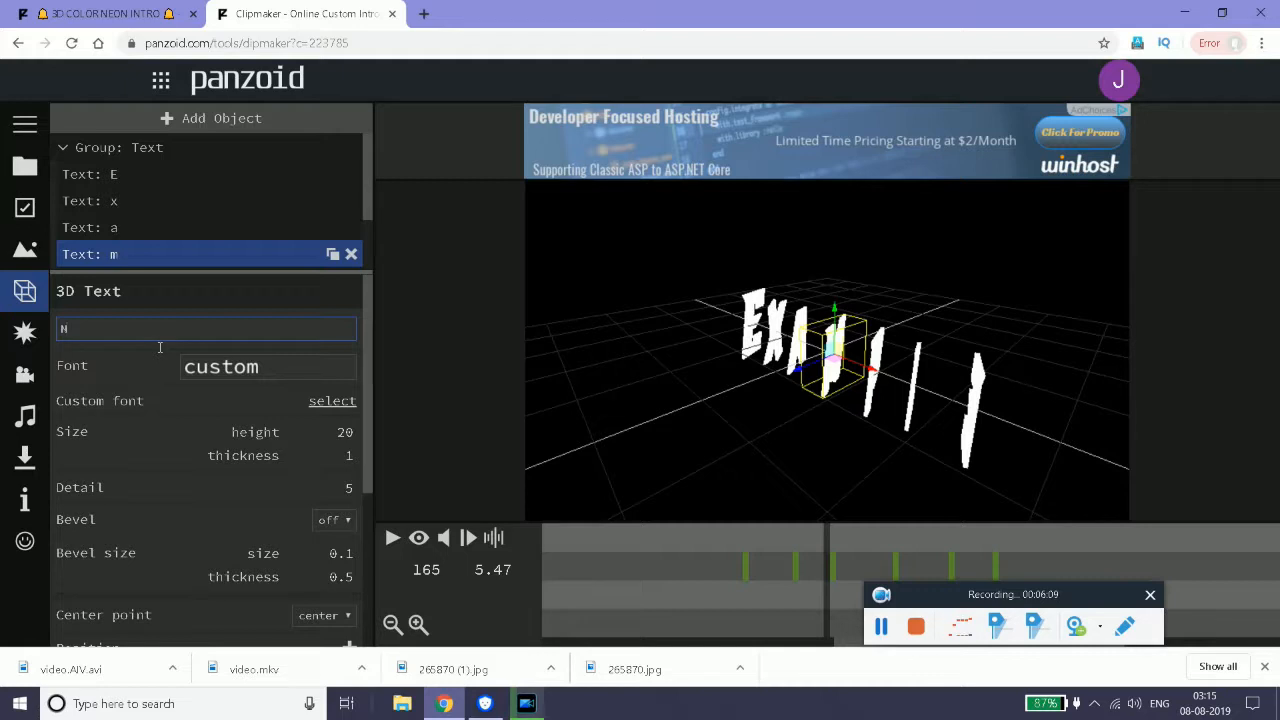
{"action": "left_click", "coordinate": [114, 227]}
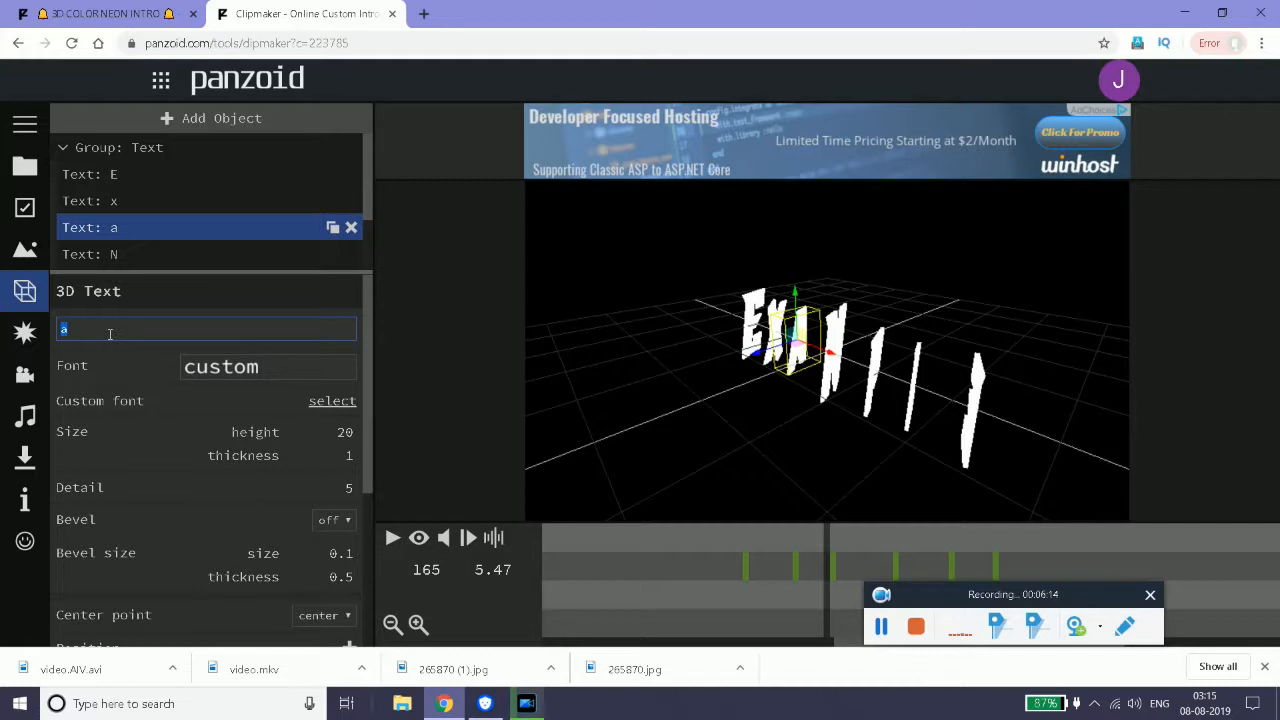
{"action": "type", "text": "H"}
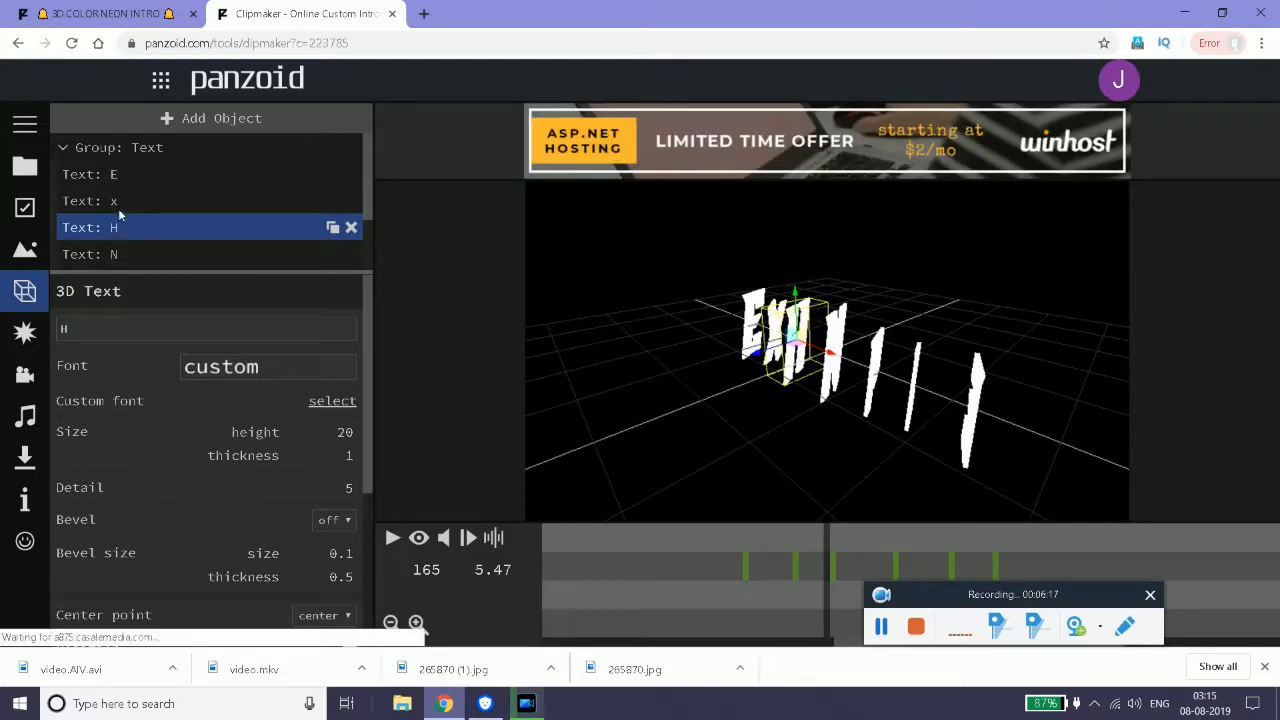
Change the text of the letter object x to O and of the first letter object E to J.
{"action": "left_click", "coordinate": [118, 205]}
{"action": "double_click", "coordinate": [116, 335]}
{"action": "type", "text": "O"}
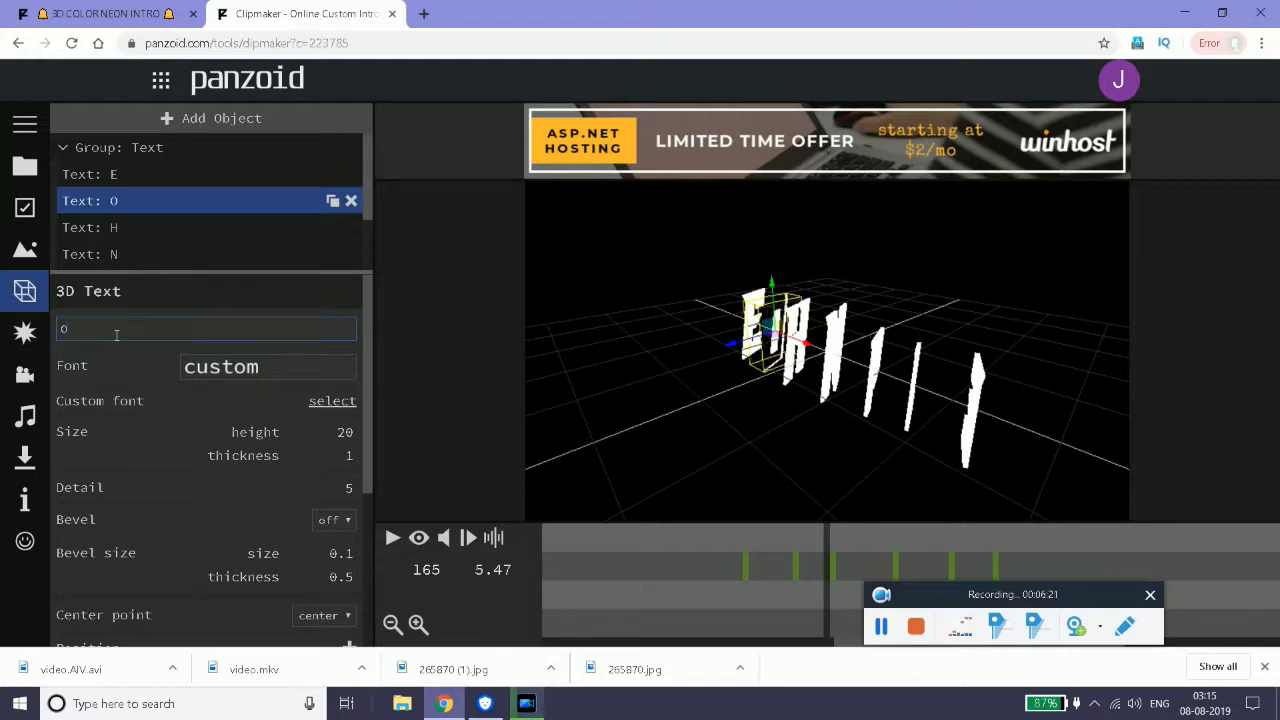
{"action": "left_click", "coordinate": [108, 175]}
{"action": "double_click", "coordinate": [111, 337]}
{"action": "type", "text": "J"}
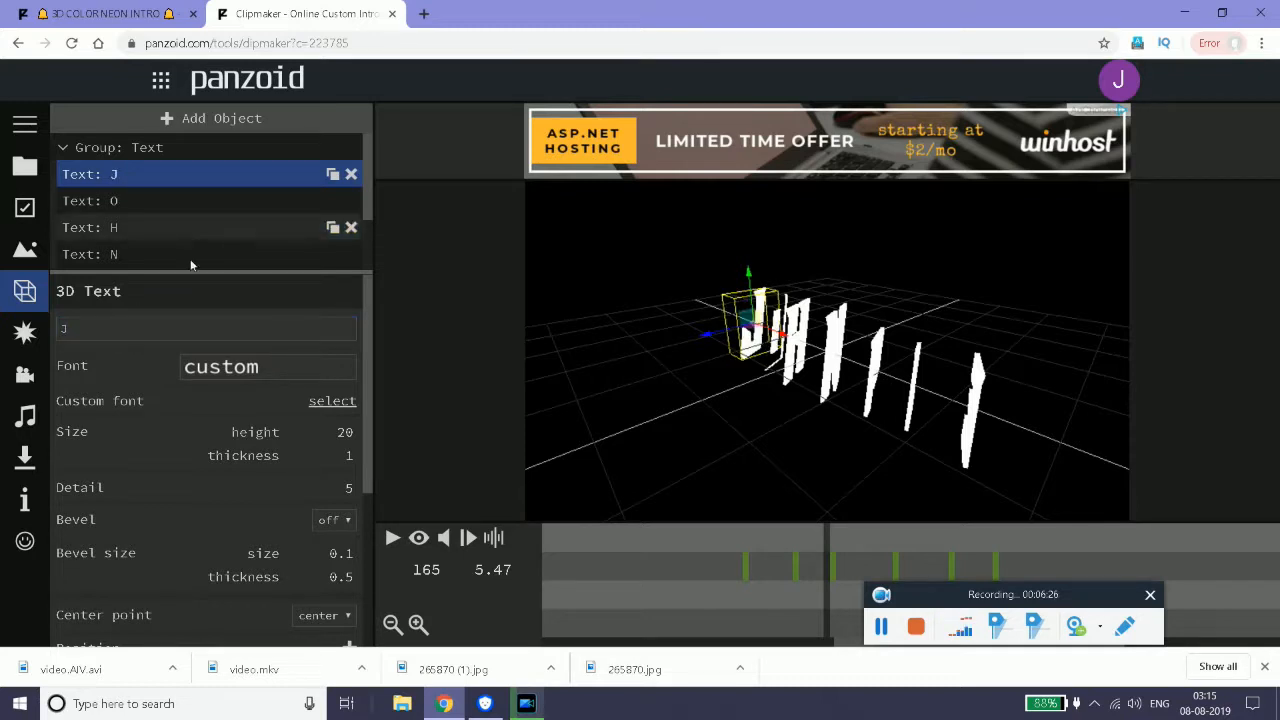
Delete the leftover letter objects p, l and e from the Text group.
{"action": "scroll", "coordinate": [164, 248], "scroll_direction": "down", "scroll_amount": 1}
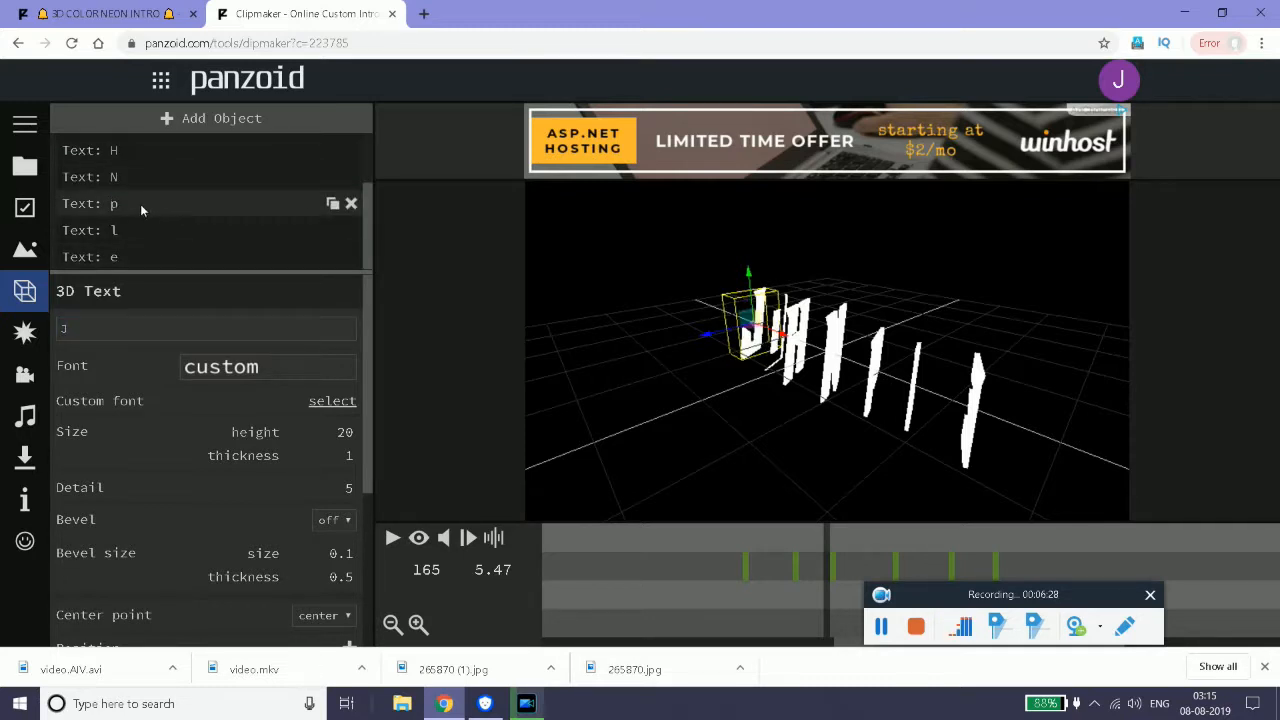
{"action": "left_click", "coordinate": [351, 204]}
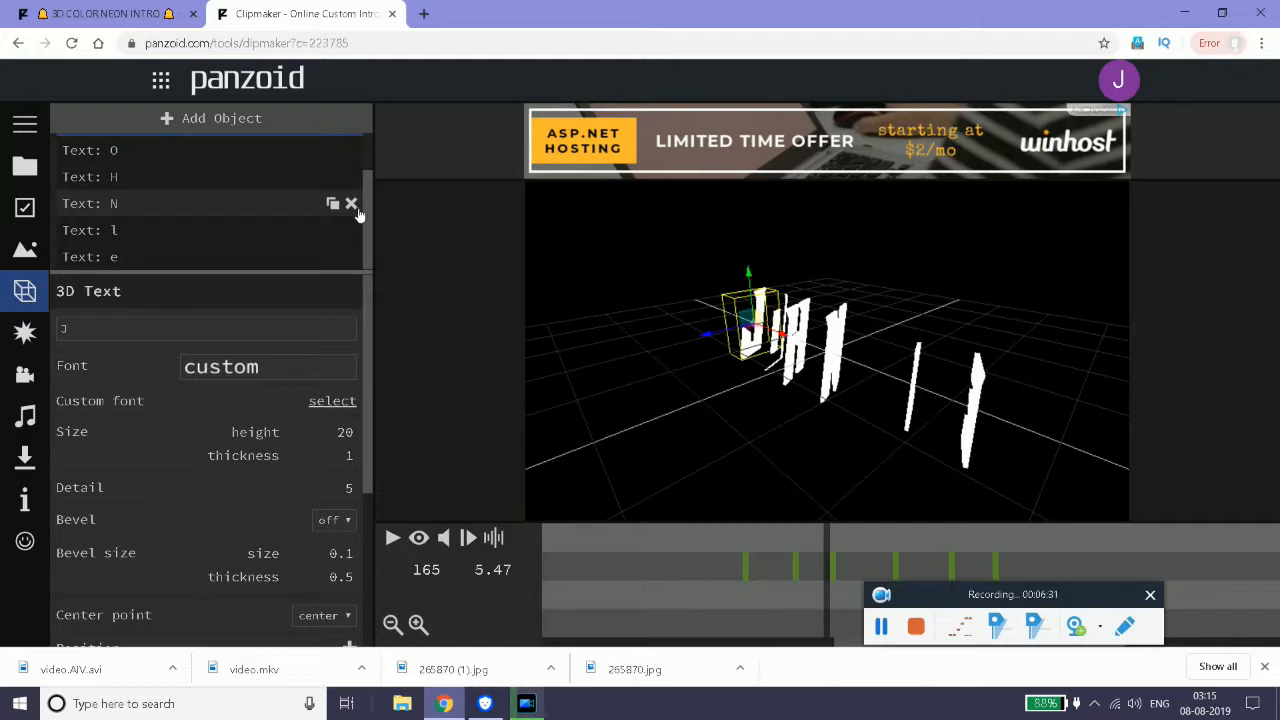
{"action": "left_click", "coordinate": [351, 230]}
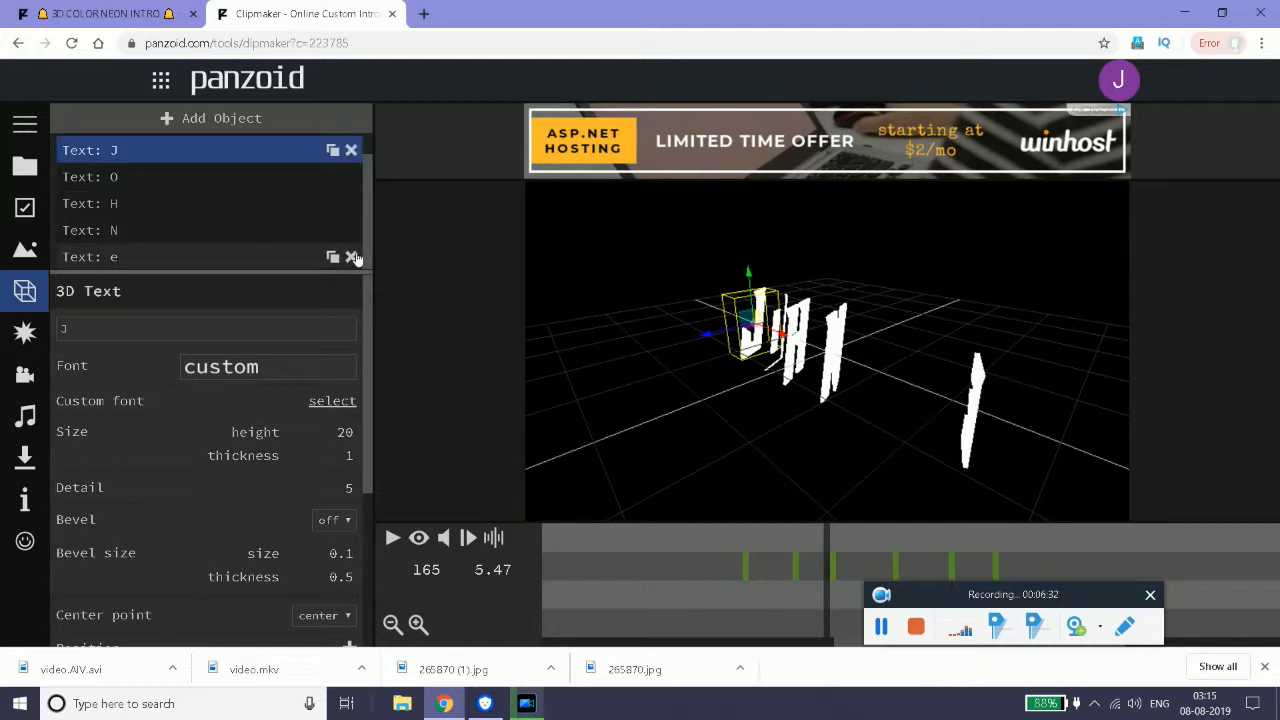
{"action": "left_click", "coordinate": [352, 257]}
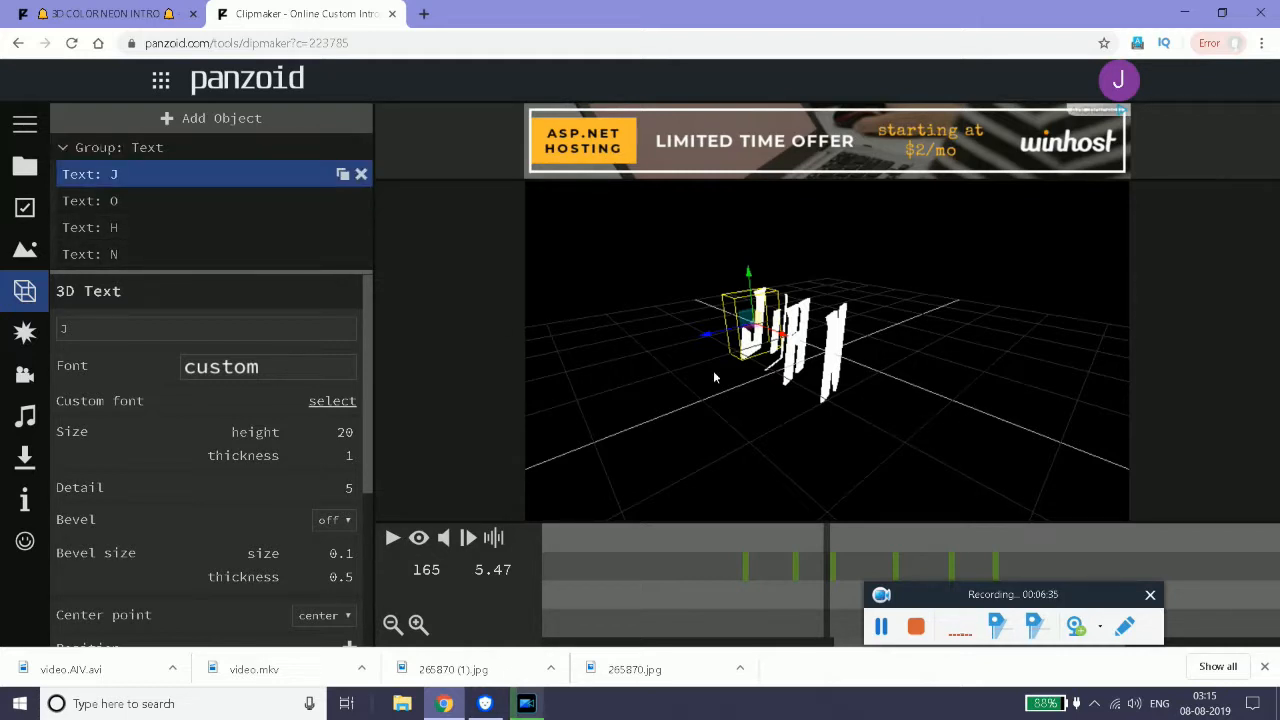
Set the color of the letter object J to light green, #7df1a2.
{"action": "scroll", "coordinate": [67, 317], "scroll_direction": "down", "scroll_amount": 1}
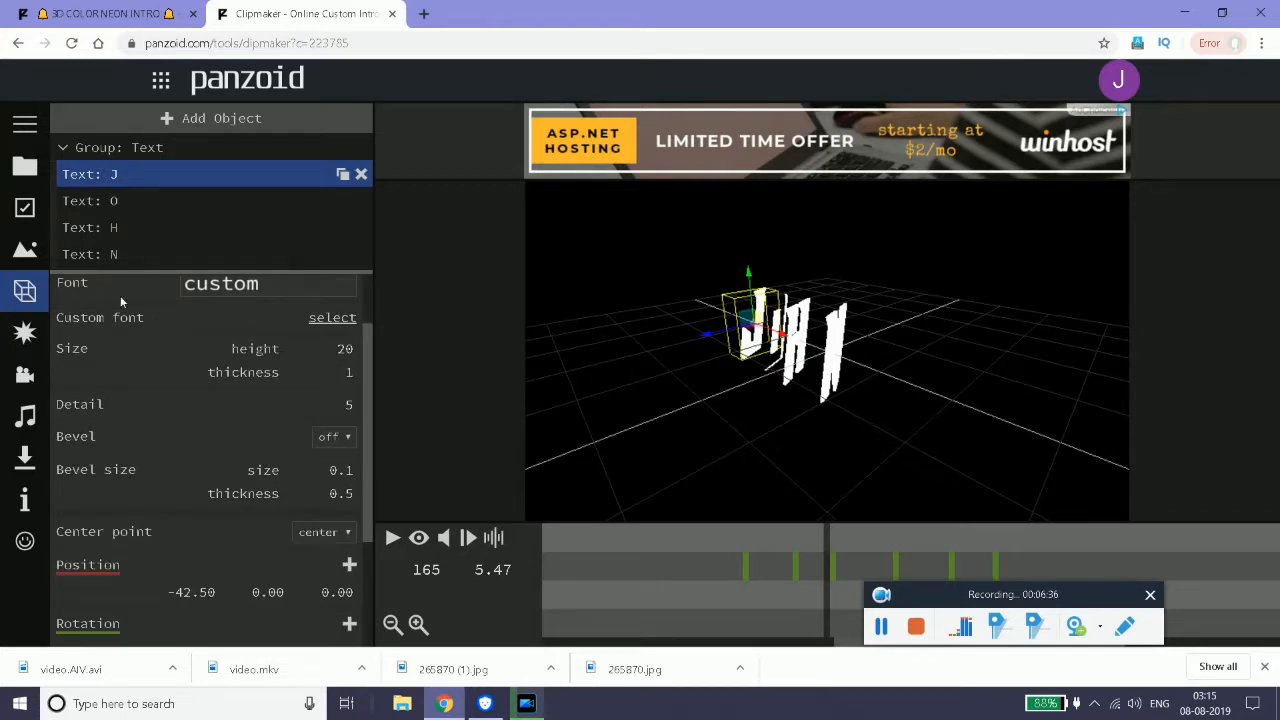
{"action": "scroll", "coordinate": [196, 450], "scroll_direction": "down", "scroll_amount": 2}
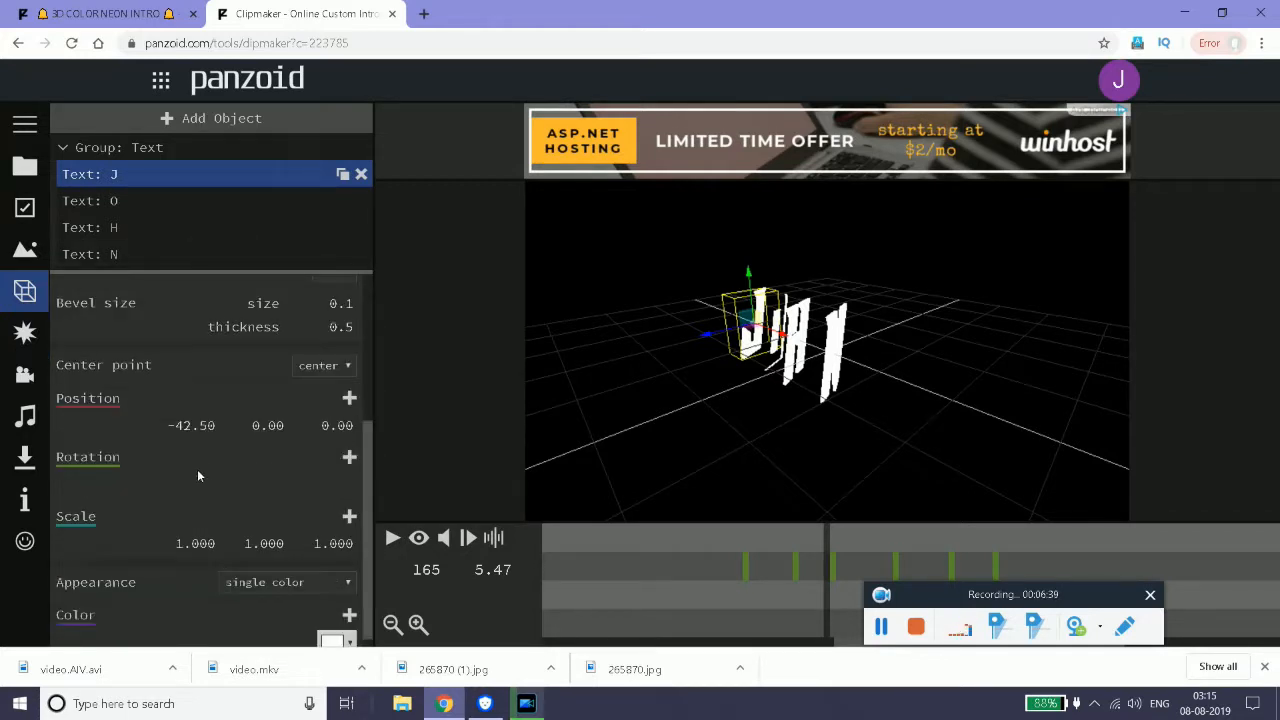
{"action": "scroll", "coordinate": [200, 470], "scroll_direction": "up", "scroll_amount": 1}
{"action": "scroll", "coordinate": [300, 496], "scroll_direction": "down", "scroll_amount": 1}
{"action": "scroll", "coordinate": [367, 497], "scroll_direction": "down", "scroll_amount": 1}
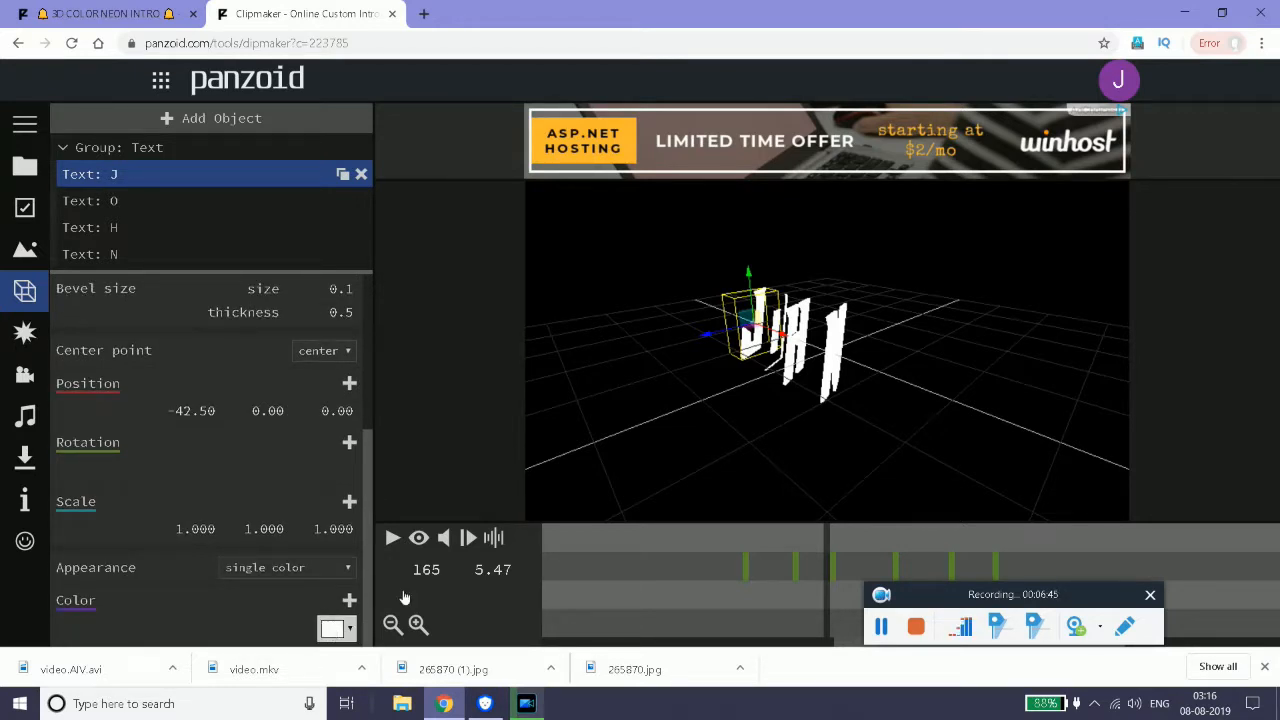
{"action": "left_click", "coordinate": [332, 628]}
{"action": "left_click_drag", "start_coordinate": [585, 460], "coordinate": [593, 453]}
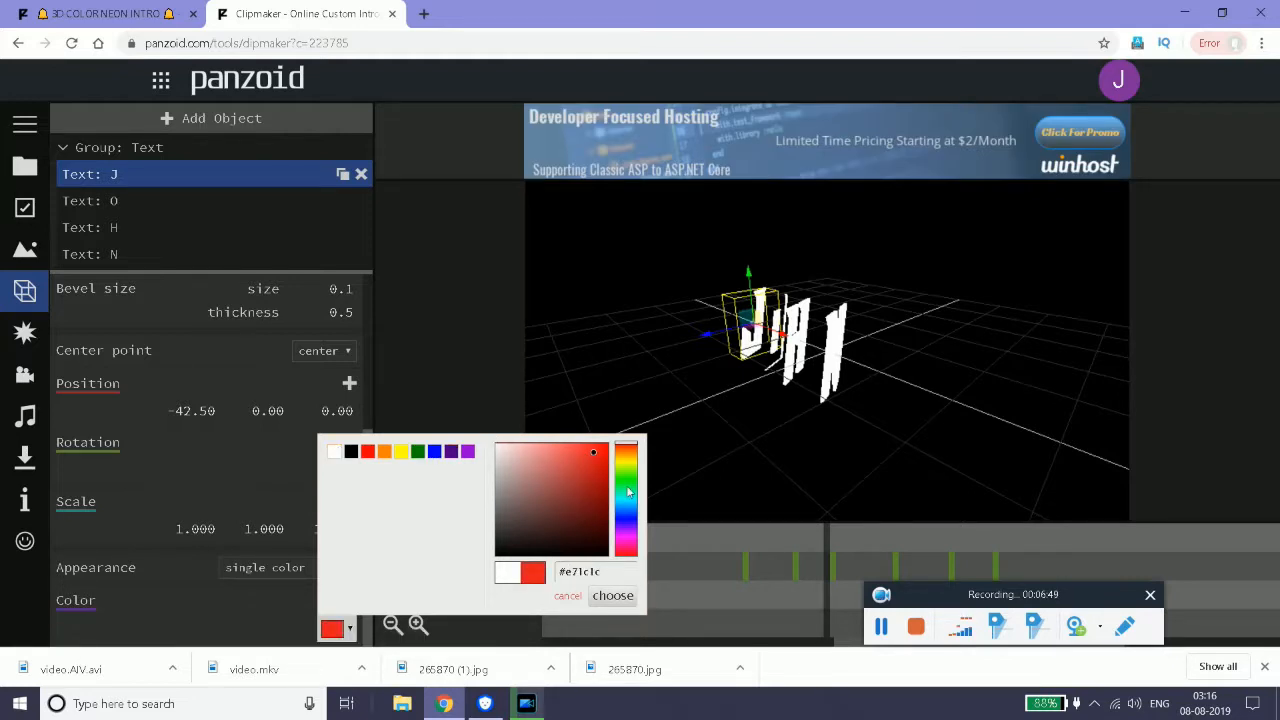
{"action": "left_click", "coordinate": [626, 488]}
{"action": "left_click", "coordinate": [567, 472]}
{"action": "left_click_drag", "start_coordinate": [567, 472], "coordinate": [553, 449]}
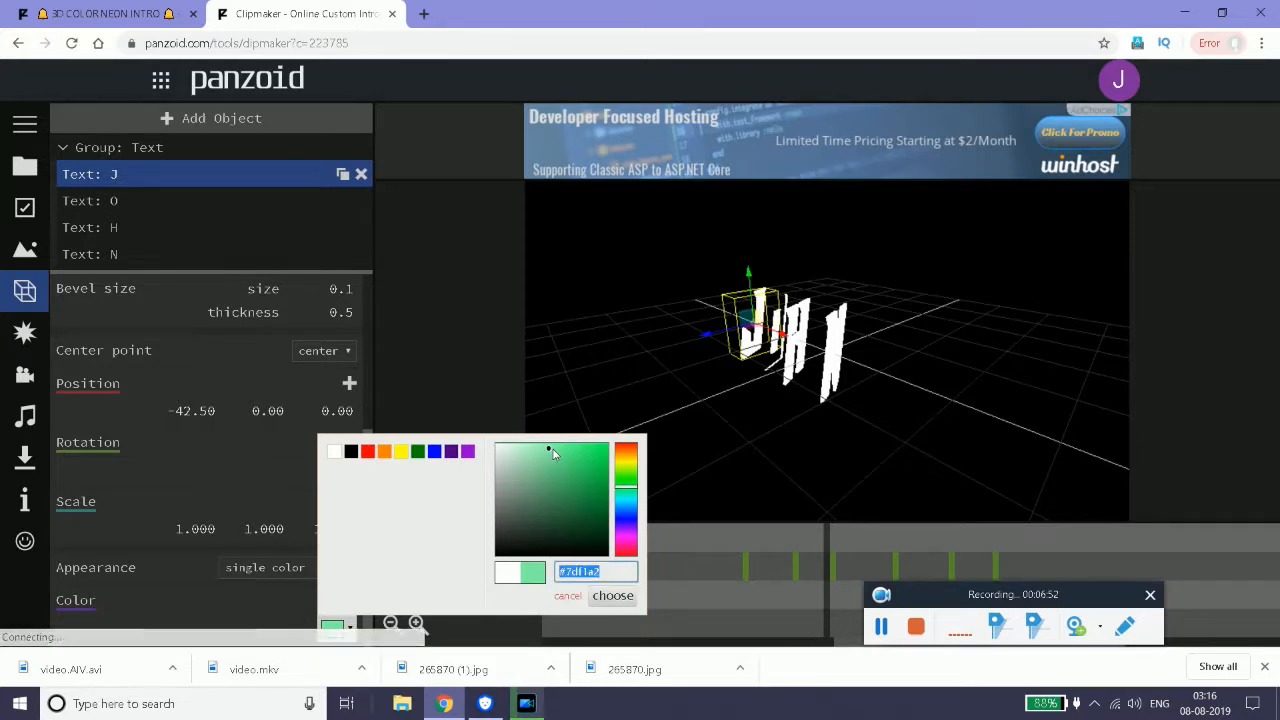
{"action": "left_click", "coordinate": [292, 602]}
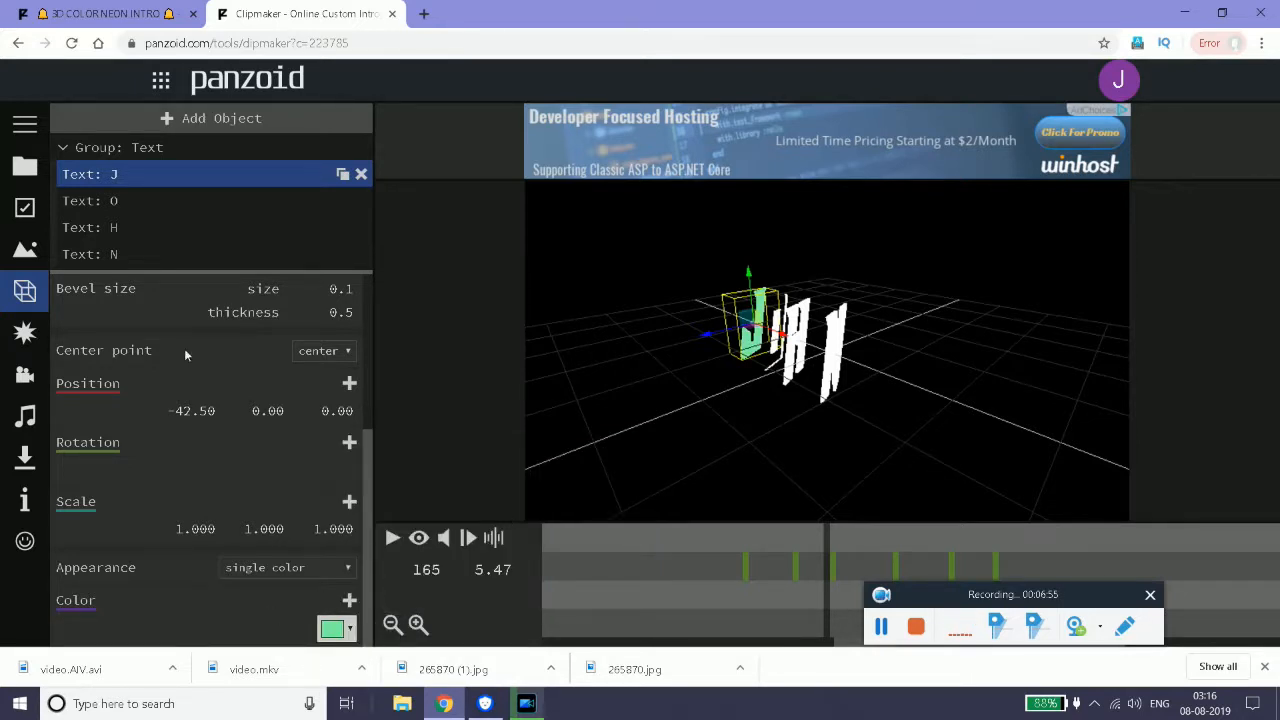
Set the color of the letter object O to a light red.
{"action": "left_click", "coordinate": [131, 198]}
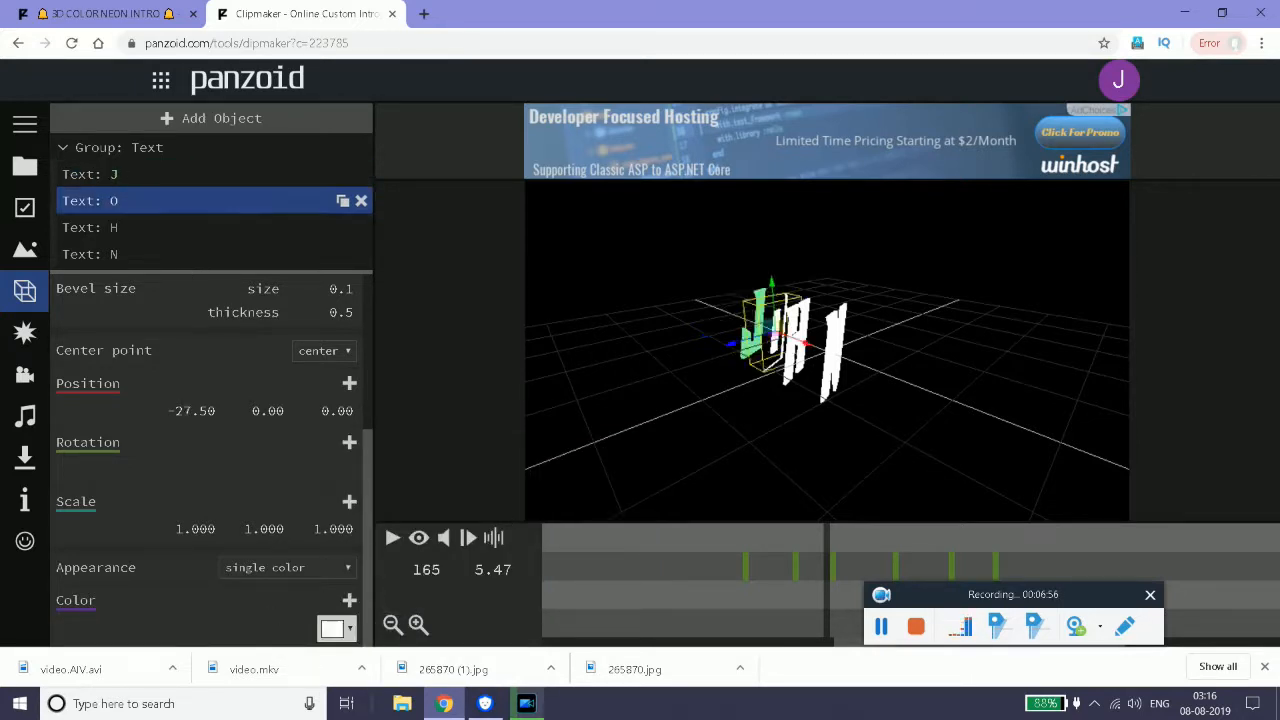
{"action": "left_click", "coordinate": [334, 630]}
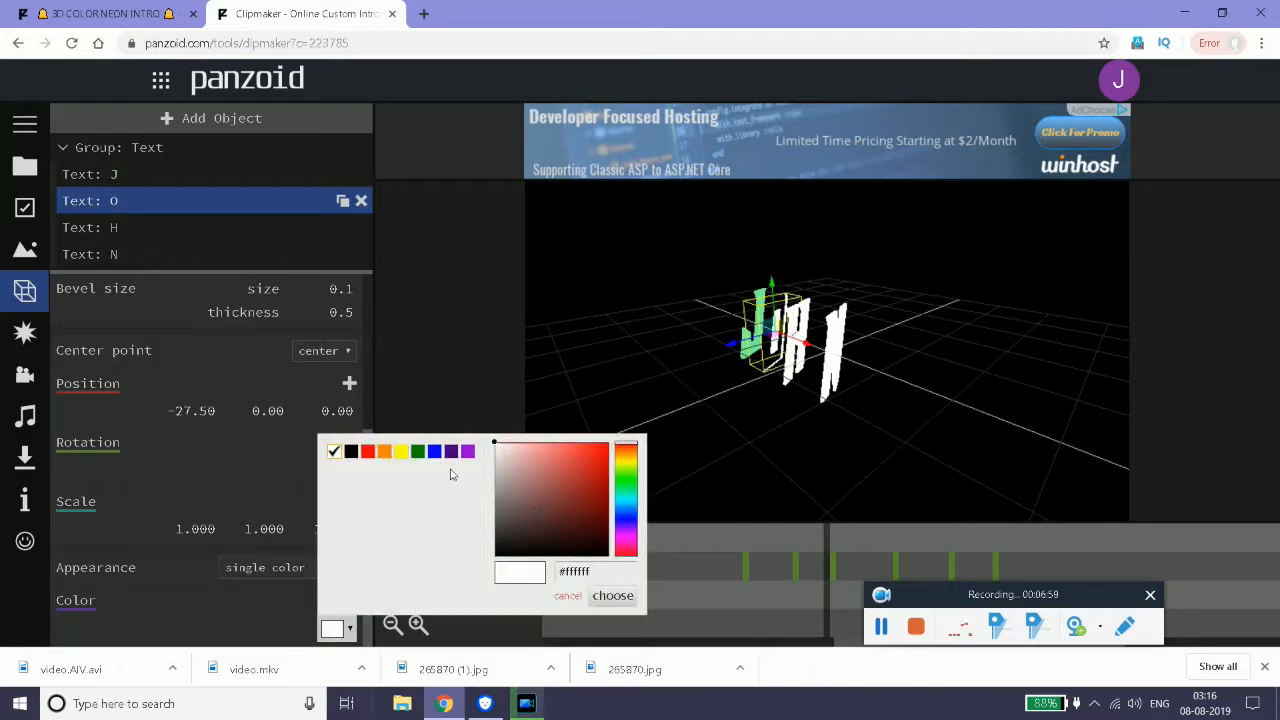
{"action": "left_click_drag", "start_coordinate": [565, 472], "coordinate": [580, 455]}
{"action": "left_click", "coordinate": [204, 604]}
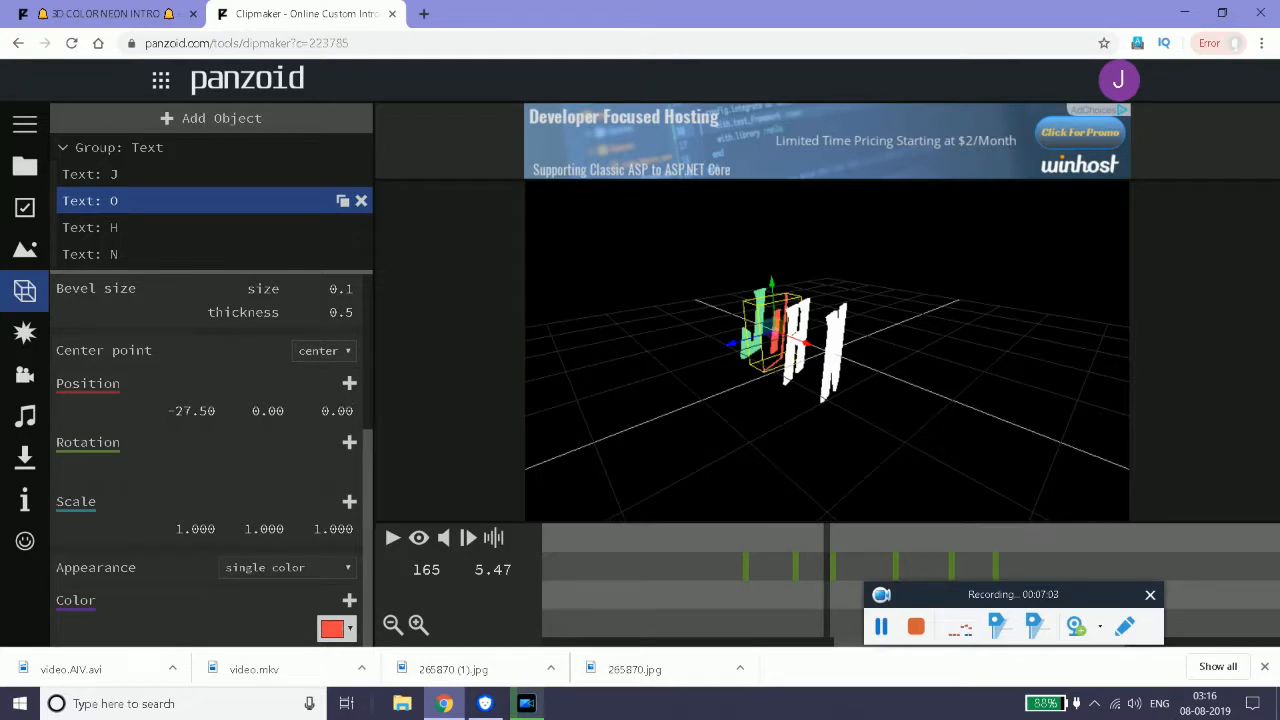
Set the color of the letter object H to blue, #1f48b7.
{"action": "left_click", "coordinate": [162, 226]}
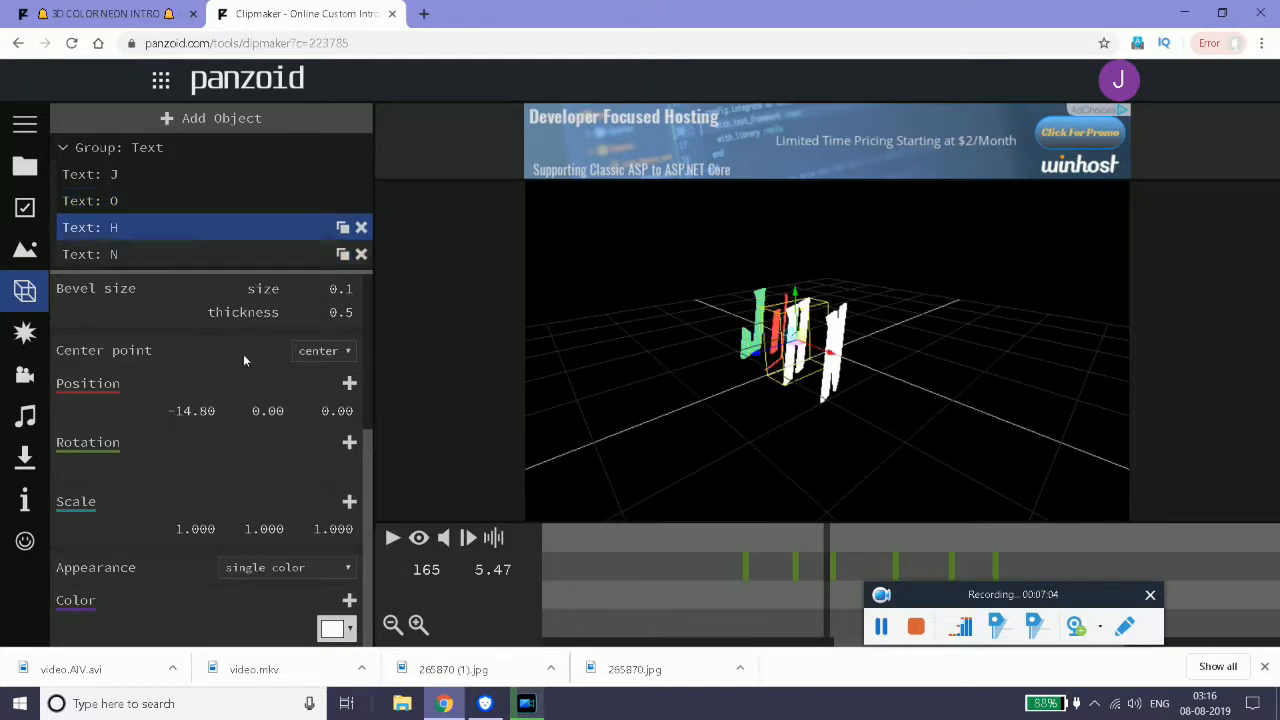
{"action": "left_click", "coordinate": [333, 628]}
{"action": "left_click_drag", "start_coordinate": [595, 495], "coordinate": [627, 505]}
{"action": "left_click", "coordinate": [603, 497]}
{"action": "left_click", "coordinate": [625, 514]}
{"action": "left_click", "coordinate": [587, 474]}
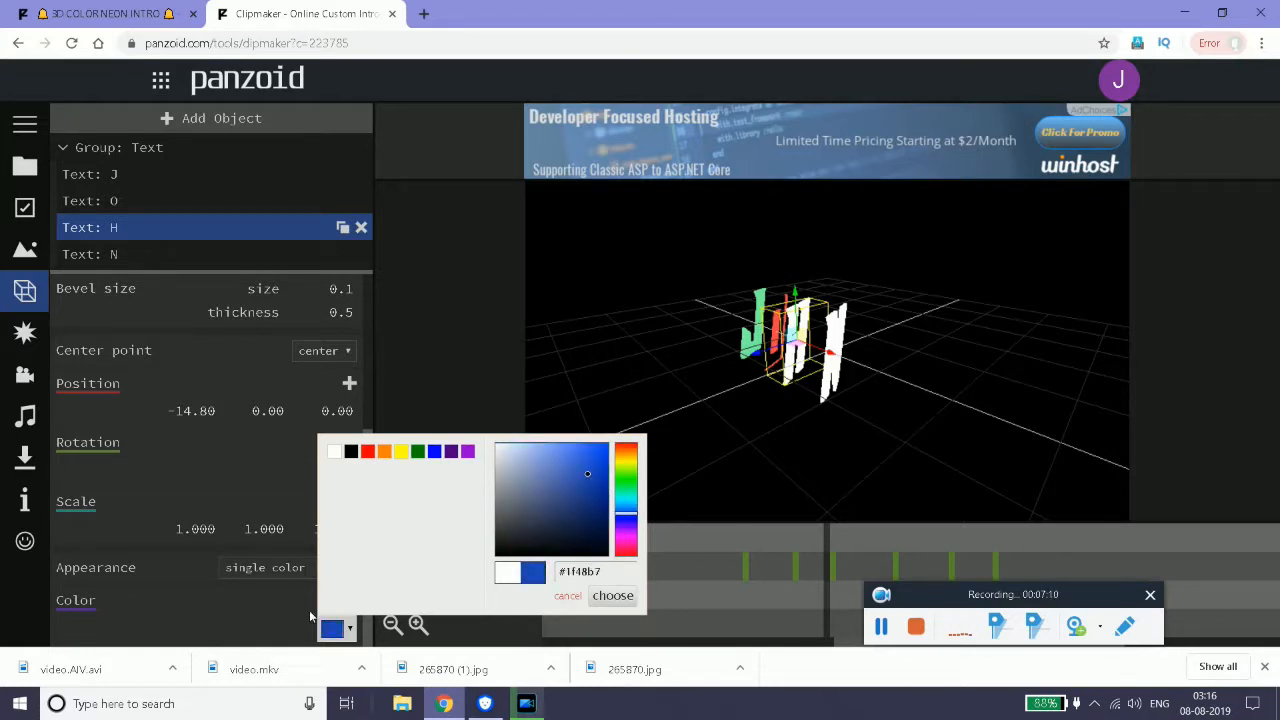
{"action": "left_click", "coordinate": [231, 620]}
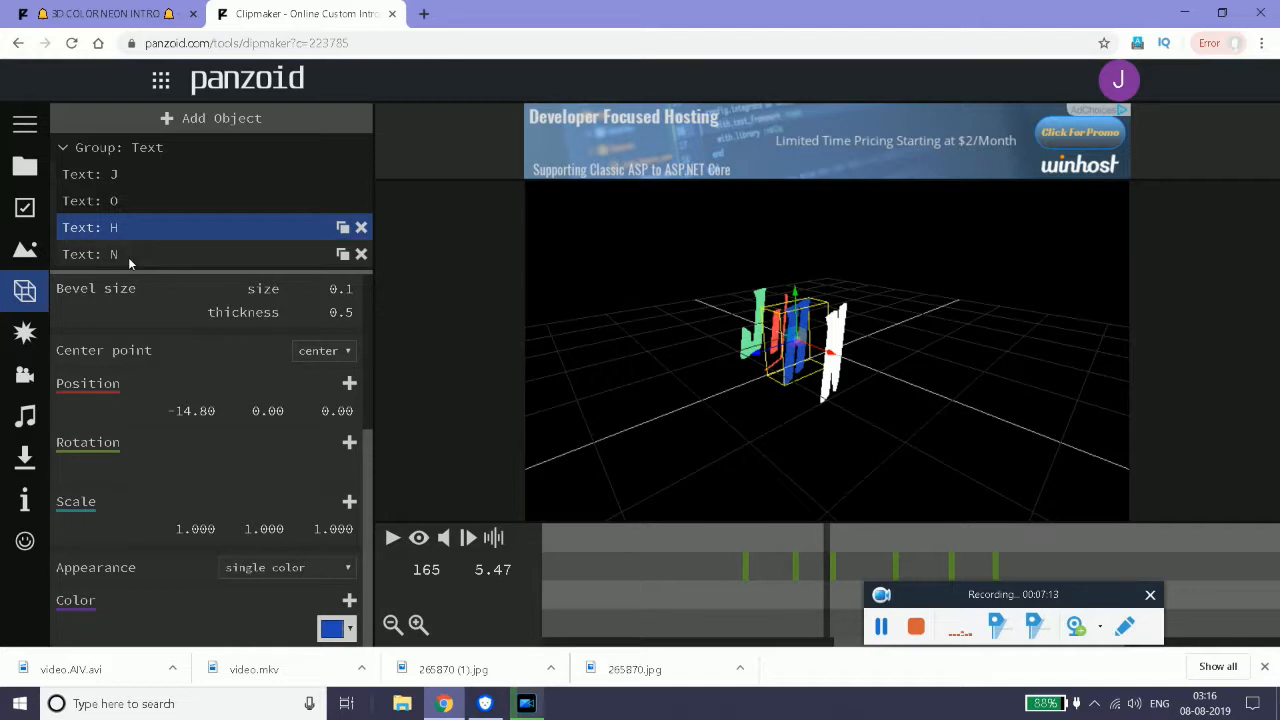
Set the color of the letter object N to golden yellow, #e0bb11.
{"action": "left_click", "coordinate": [128, 256]}
{"action": "left_click", "coordinate": [332, 628]}
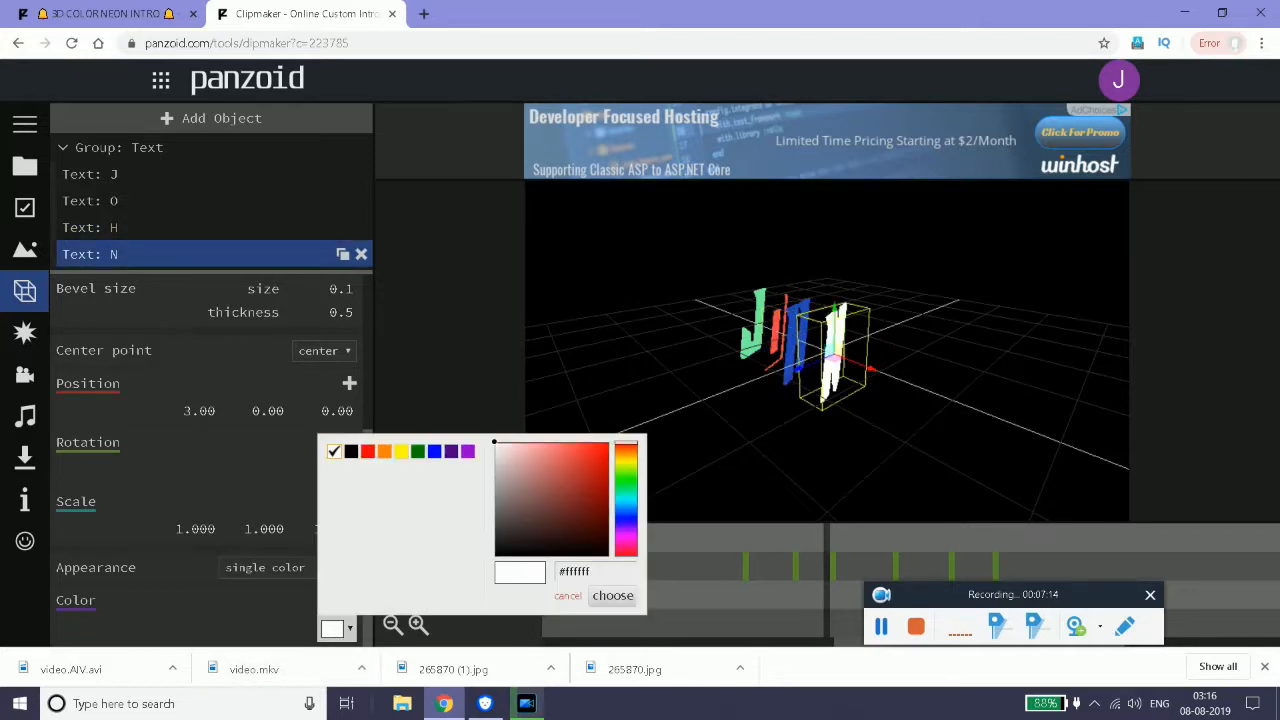
{"action": "left_click", "coordinate": [621, 459]}
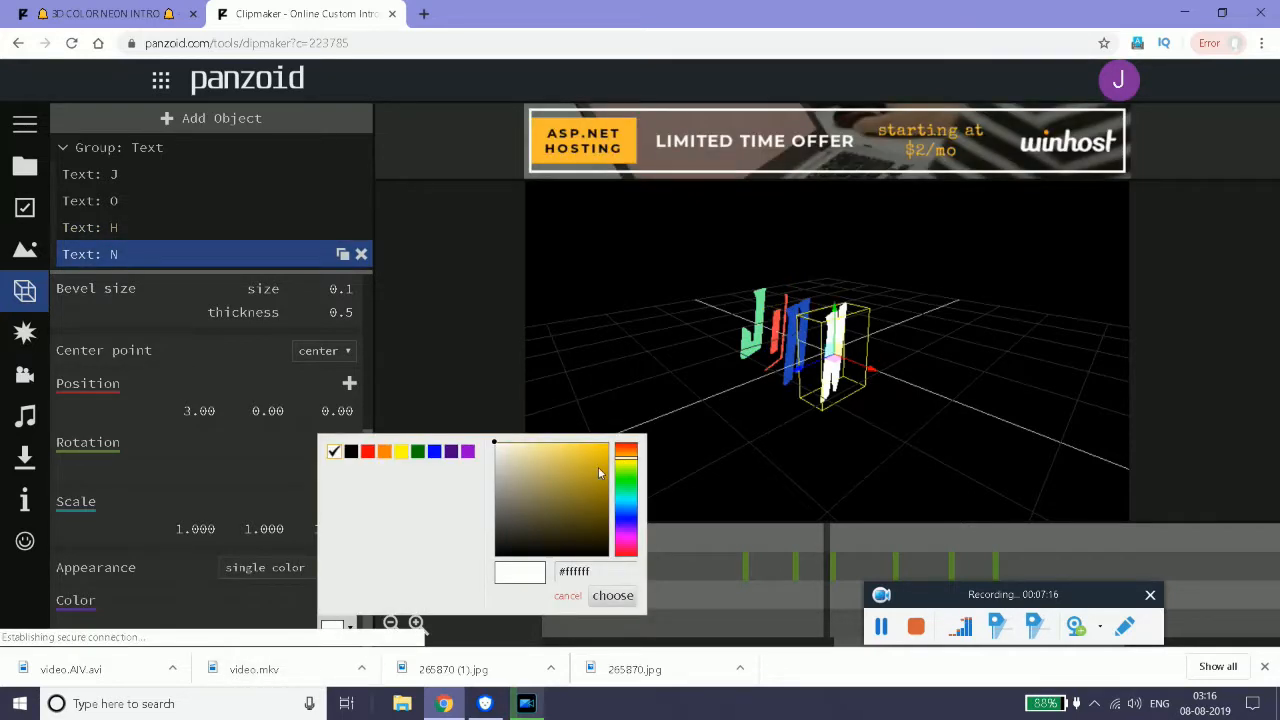
{"action": "left_click", "coordinate": [603, 466]}
{"action": "left_click", "coordinate": [620, 464]}
{"action": "left_click", "coordinate": [620, 444]}
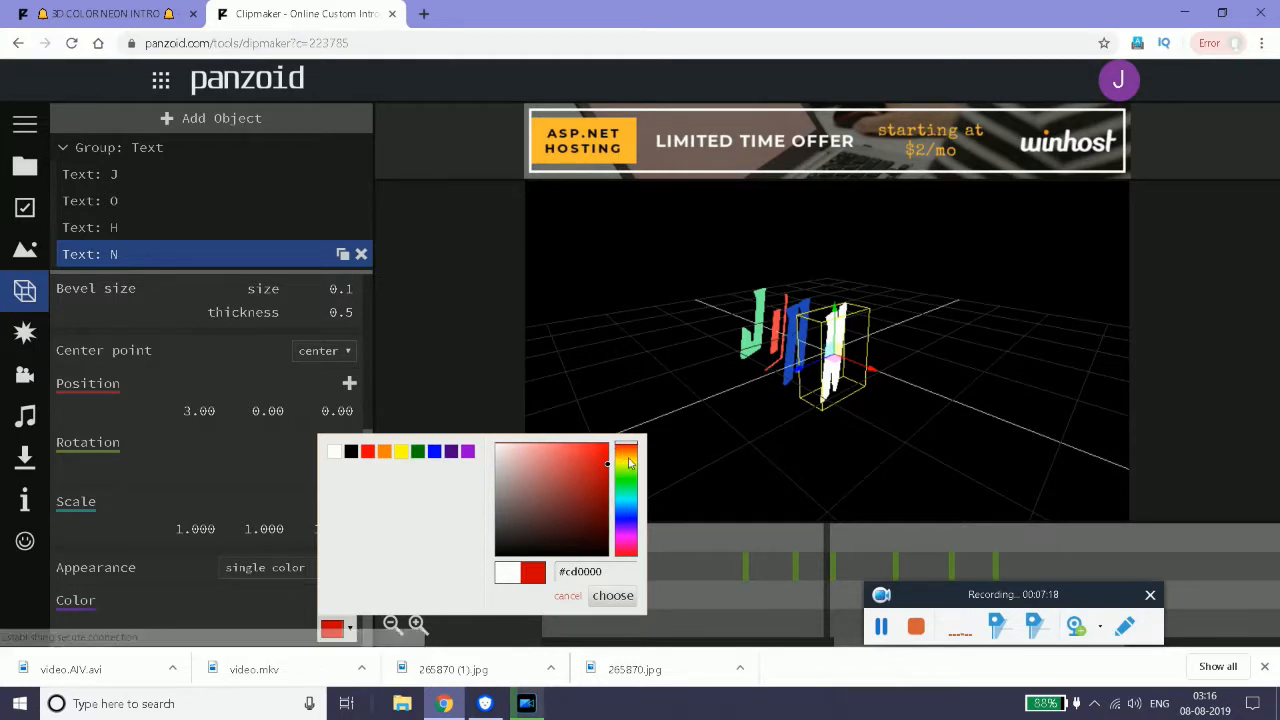
{"action": "left_click", "coordinate": [624, 458]}
{"action": "left_click", "coordinate": [603, 463]}
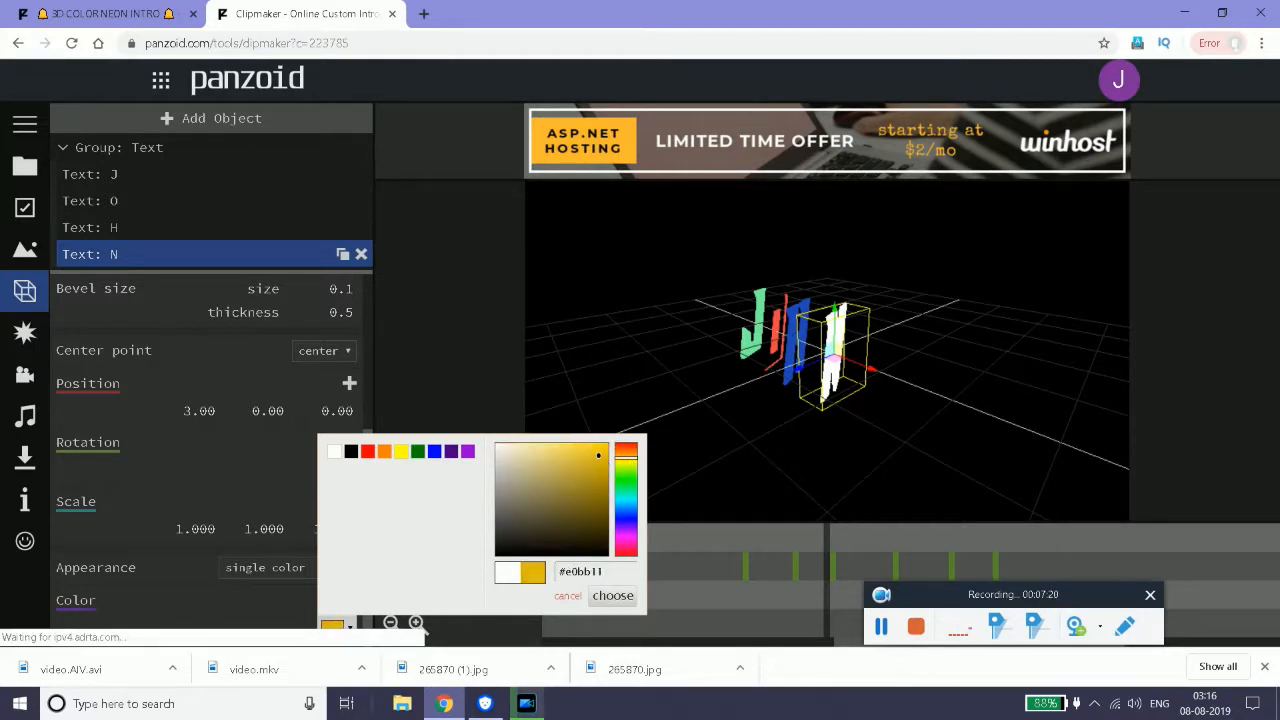
{"action": "left_click", "coordinate": [207, 597]}
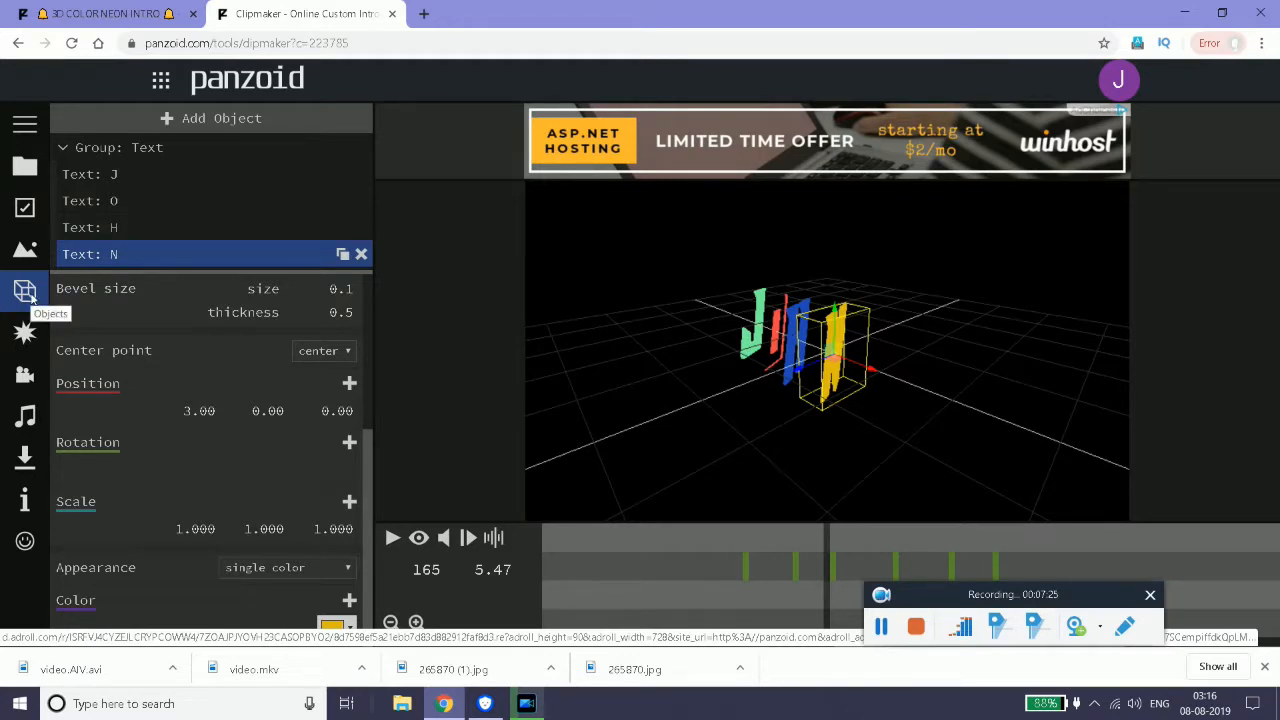
Open the audio track settings and view the audio file chooser, closing it without choosing a file.
{"action": "left_click", "coordinate": [18, 414]}
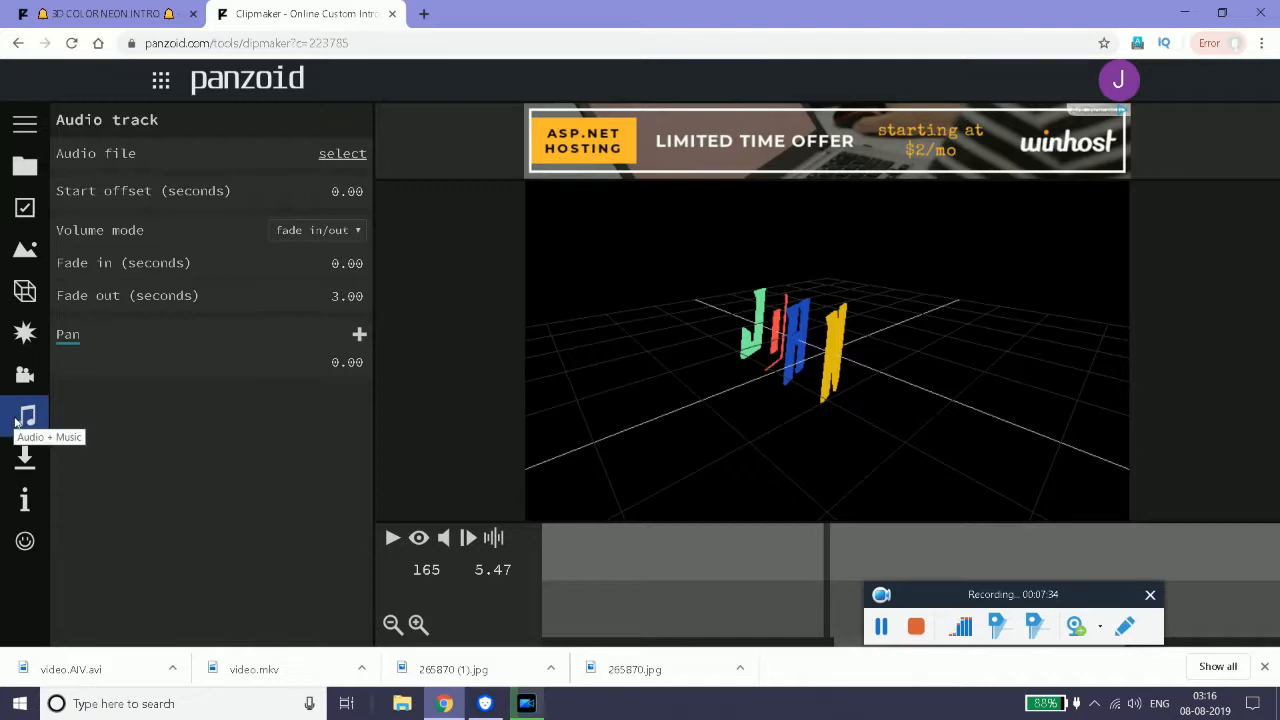
{"action": "left_click", "coordinate": [337, 158]}
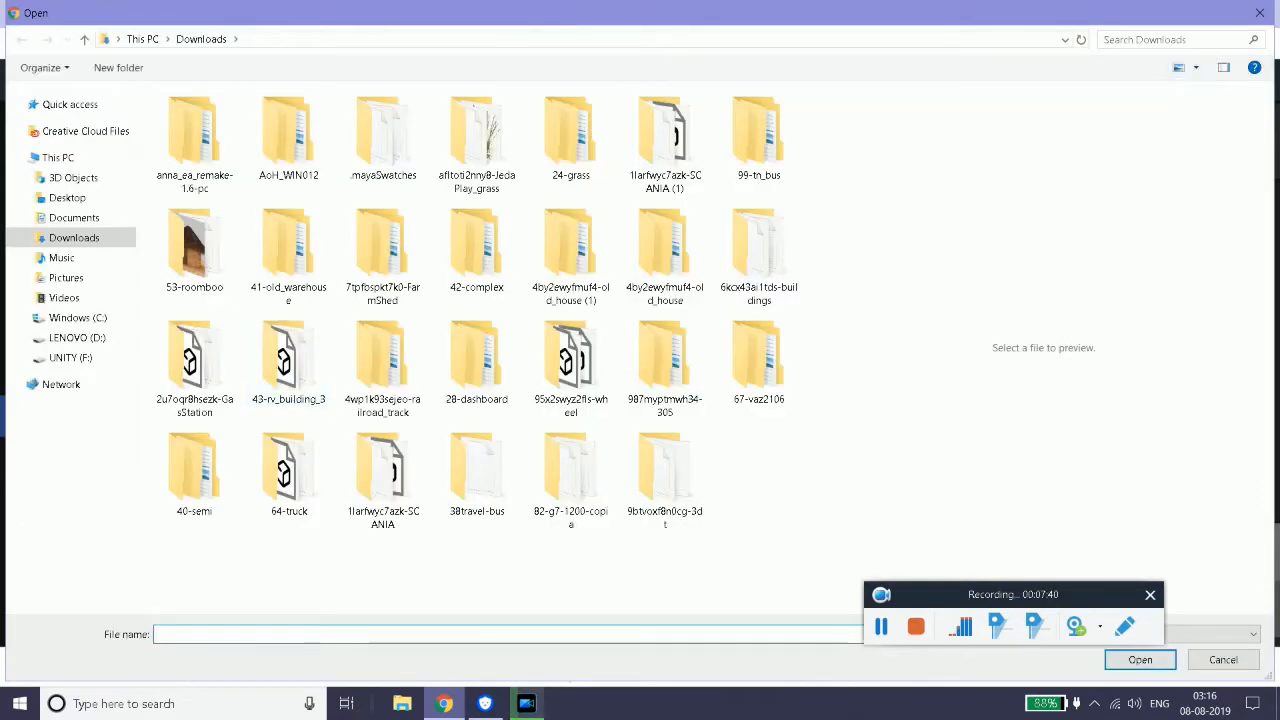
{"action": "left_click", "coordinate": [1260, 12]}
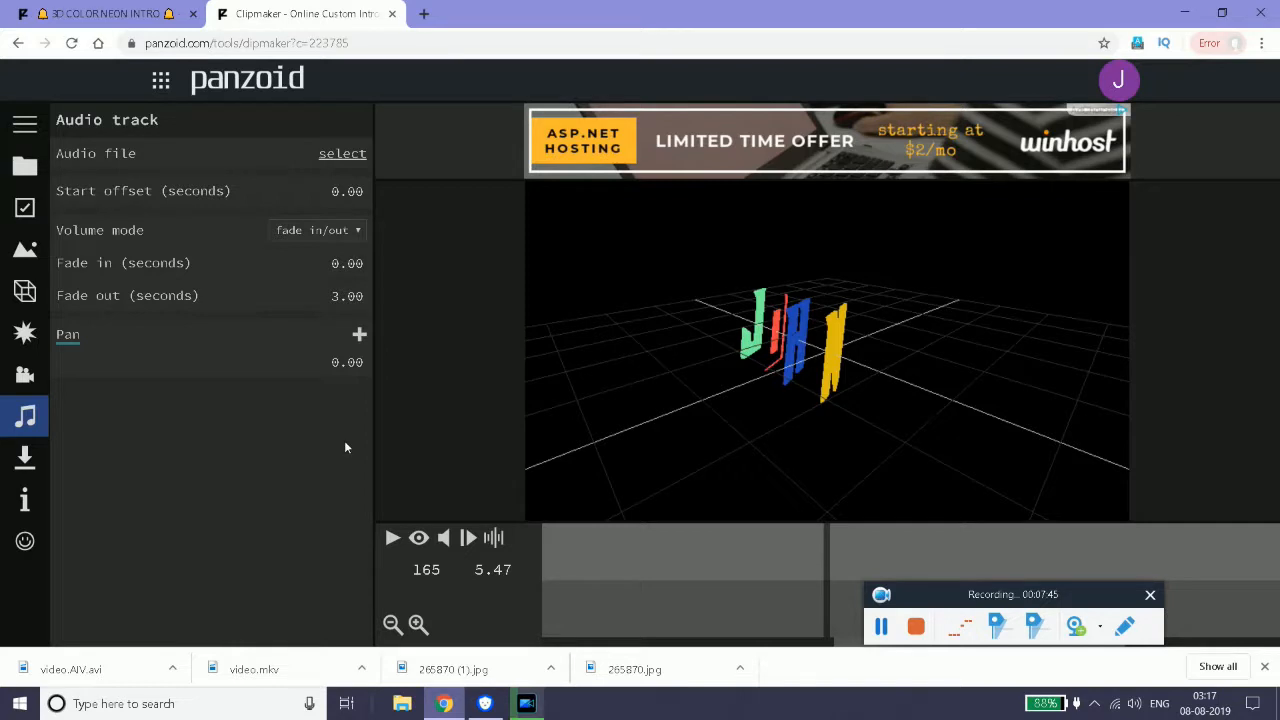
Preview the intro with its camera and effects, playing it through to the end and stopping playback.
{"action": "left_click", "coordinate": [420, 540]}
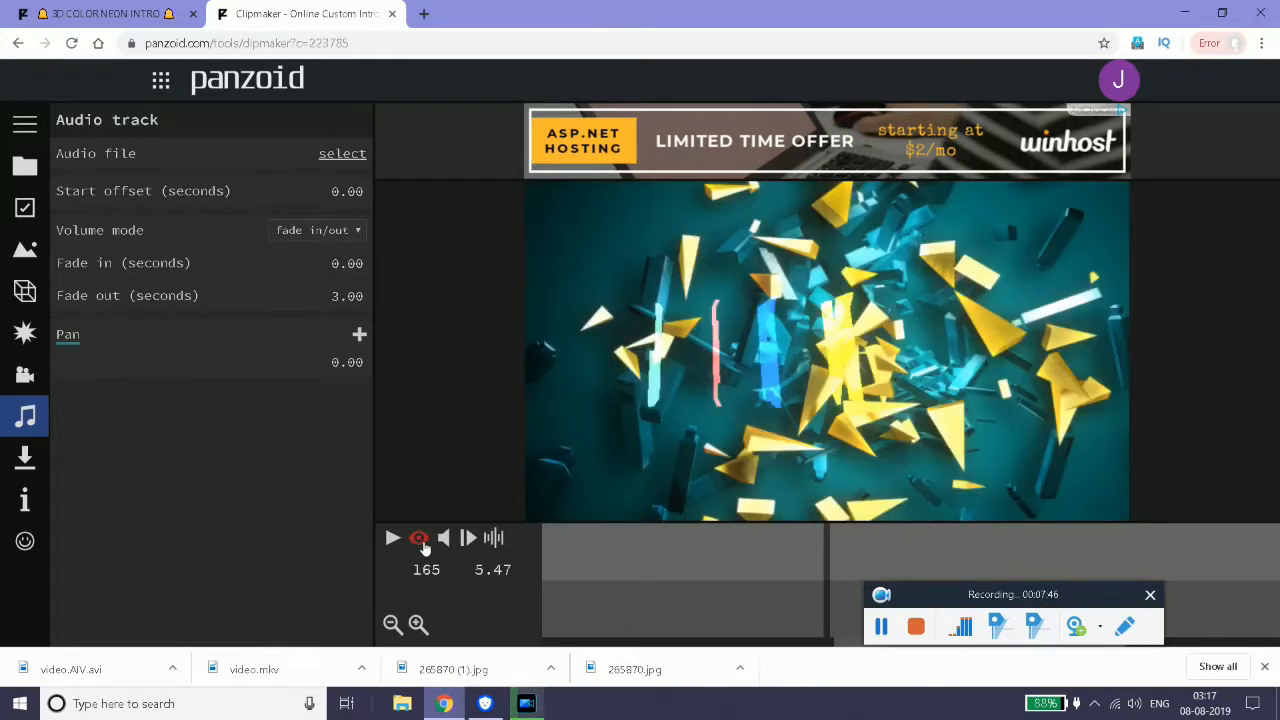
{"action": "left_click", "coordinate": [392, 538]}
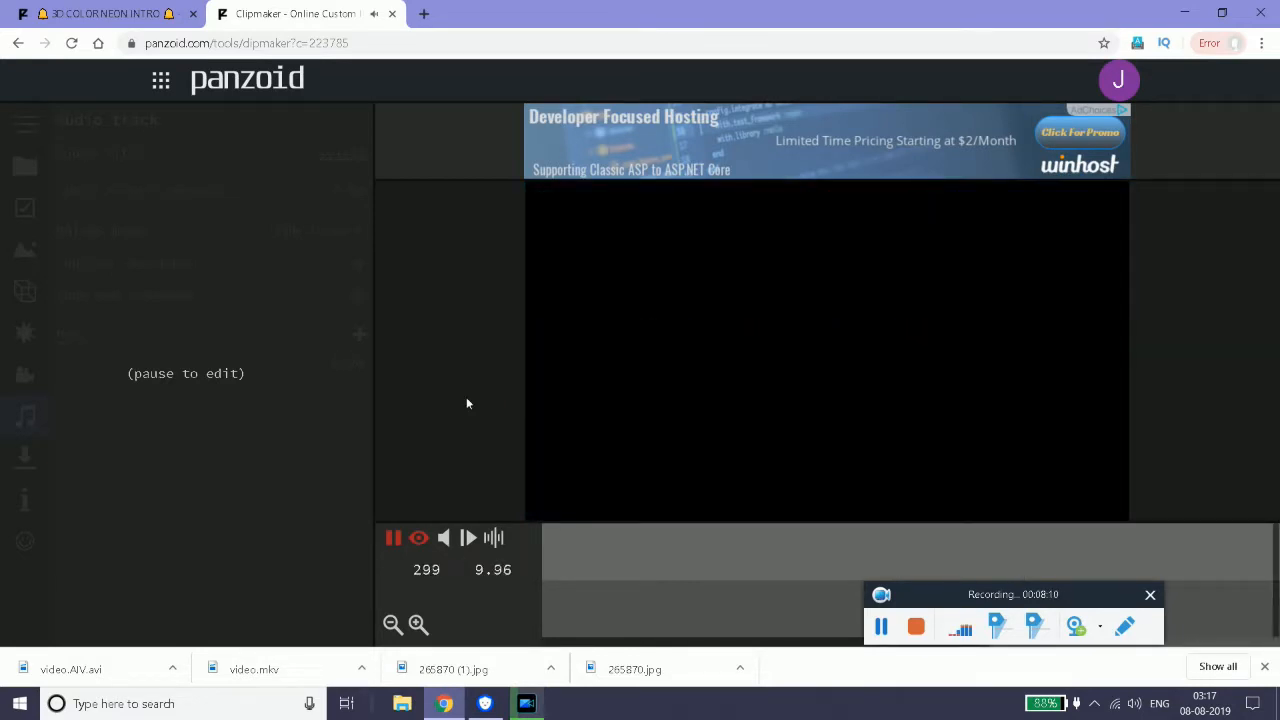
{"action": "left_click", "coordinate": [393, 538]}
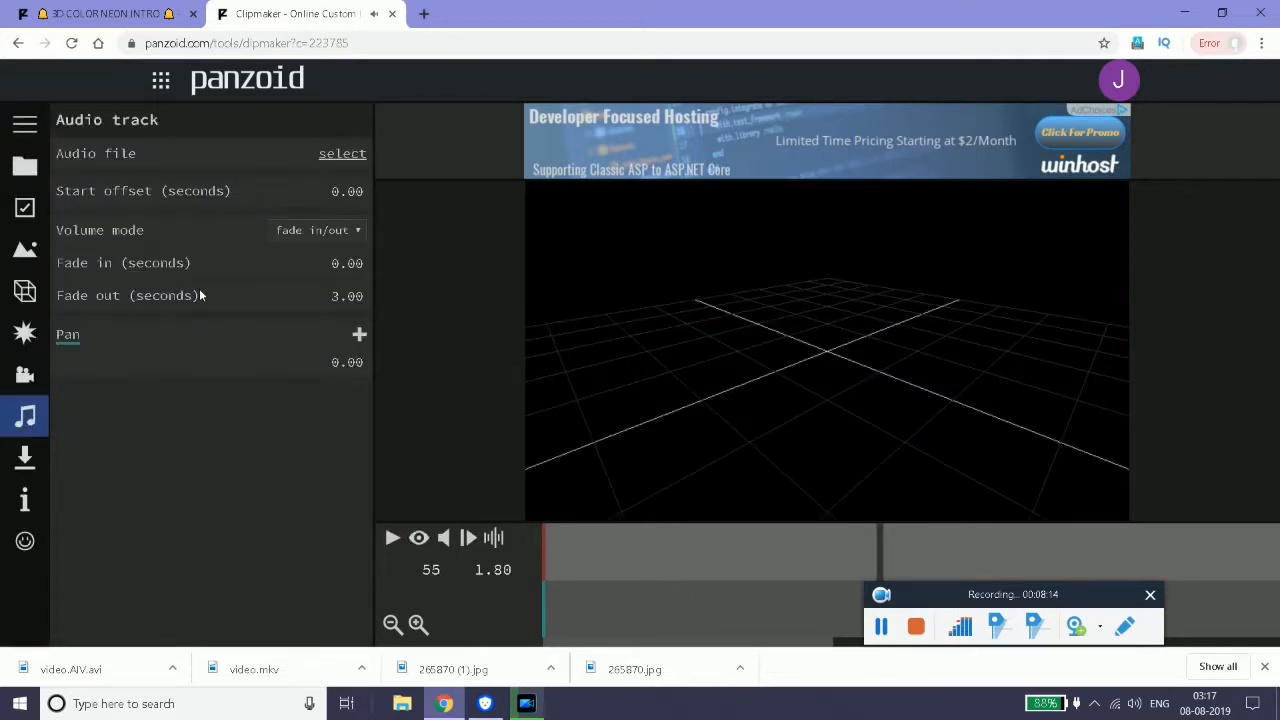
Open the video download settings and set the render mode to extreme quality (slow).
{"action": "left_click", "coordinate": [26, 466]}
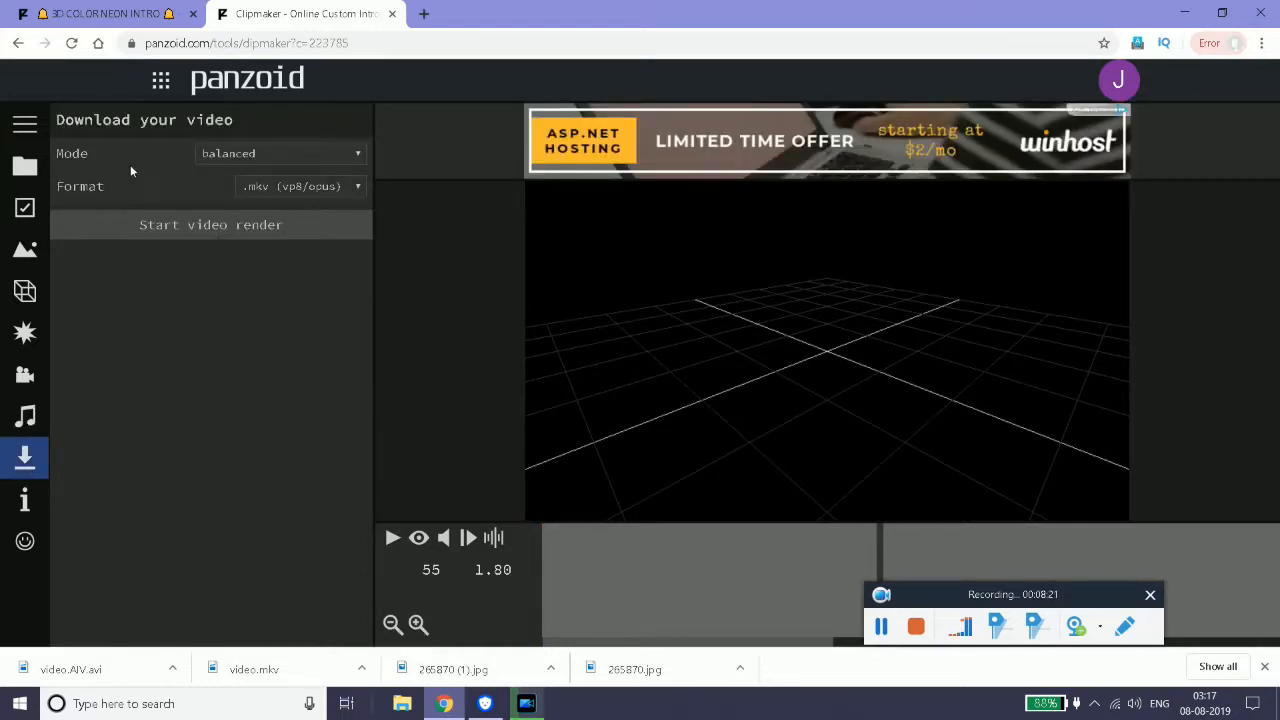
{"action": "left_click", "coordinate": [276, 151]}
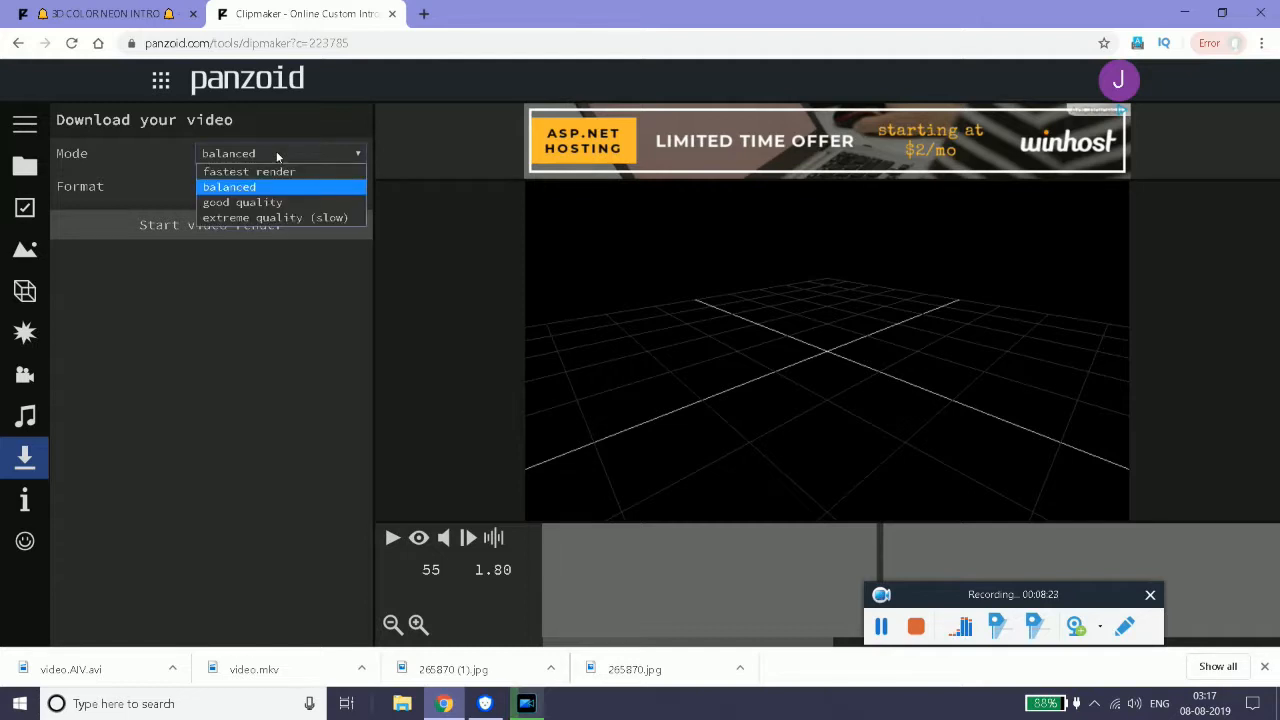
{"action": "left_click", "coordinate": [241, 214]}
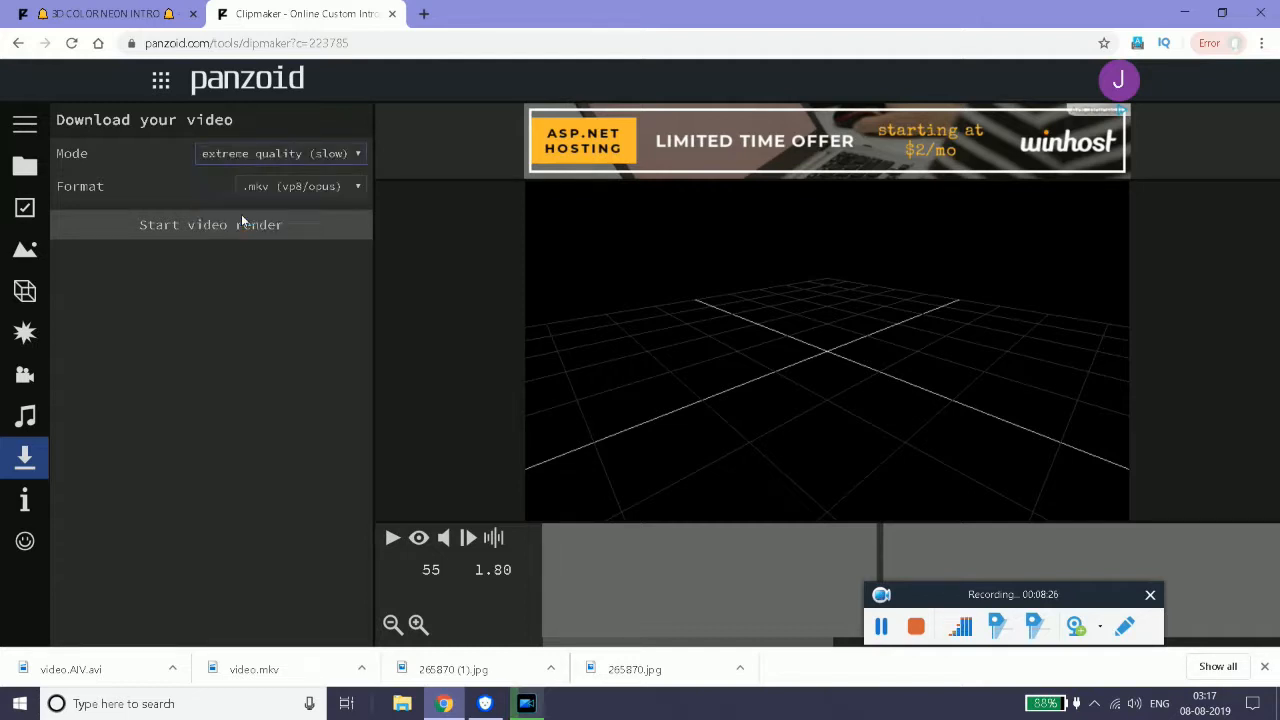
{"action": "left_click", "coordinate": [285, 153]}
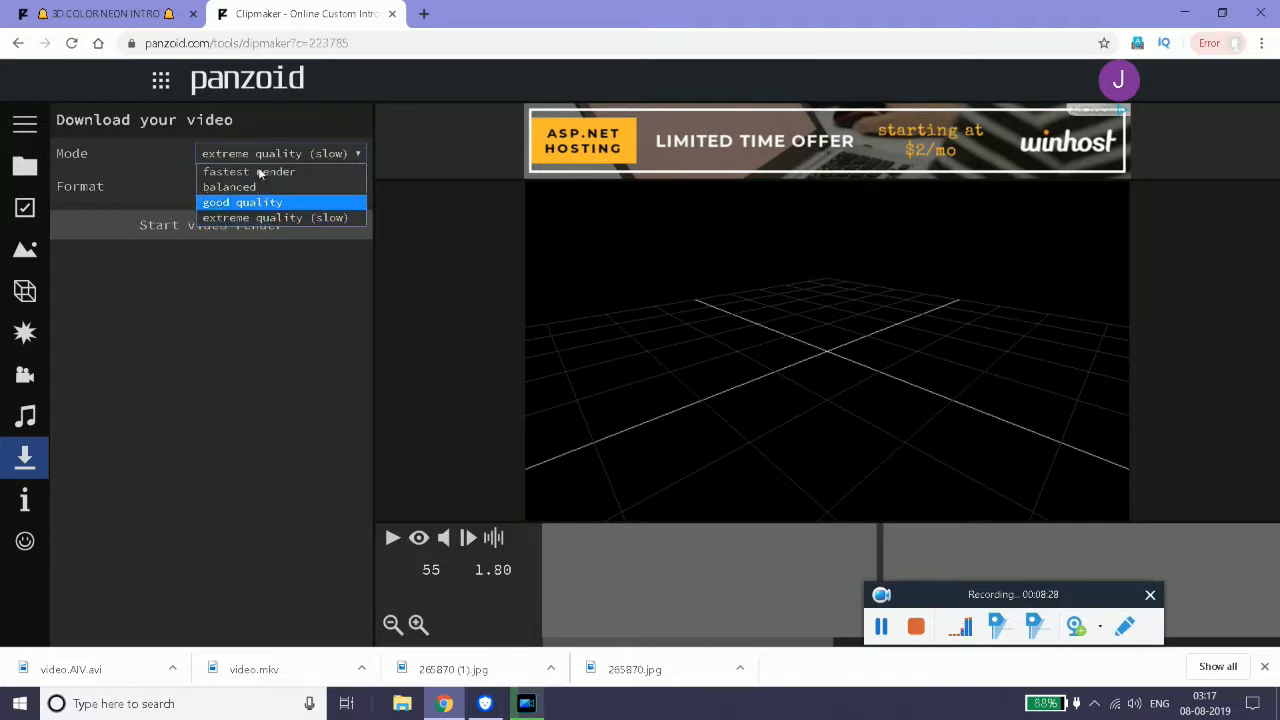
{"action": "left_click", "coordinate": [283, 218]}
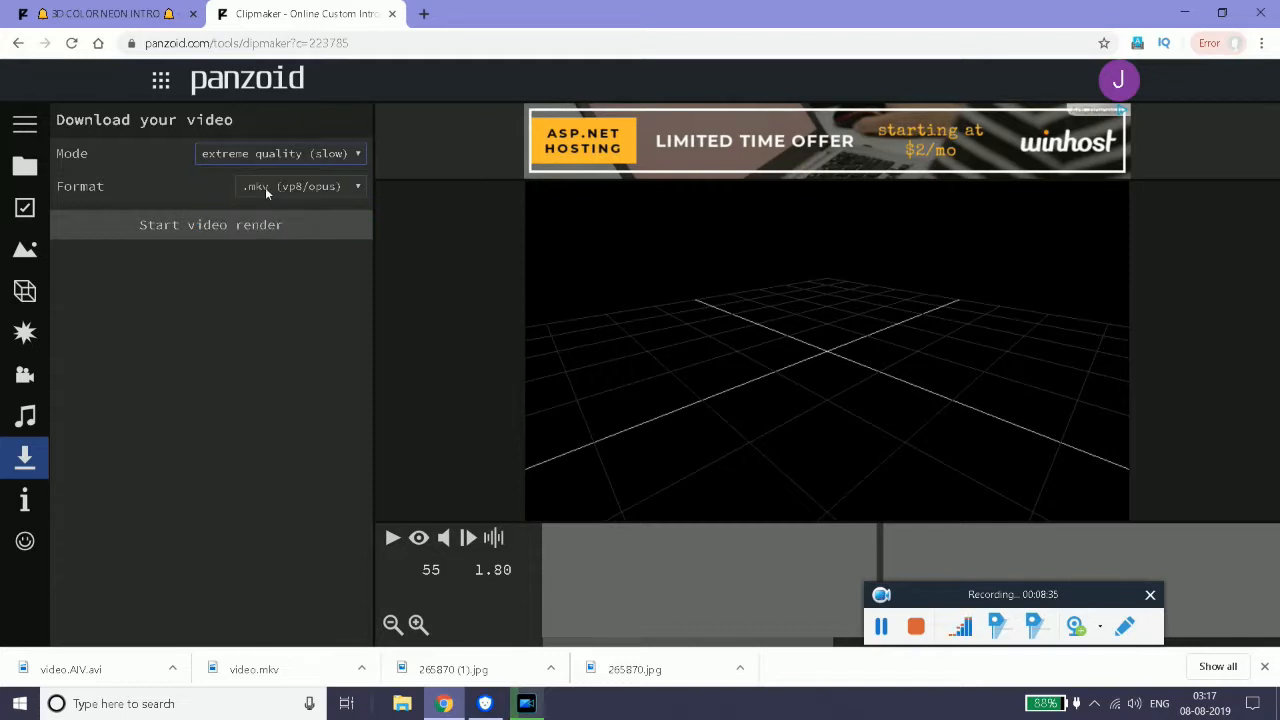
Set the output format to .webm (vp8/opus) and start rendering the video.
{"action": "left_click", "coordinate": [320, 188]}
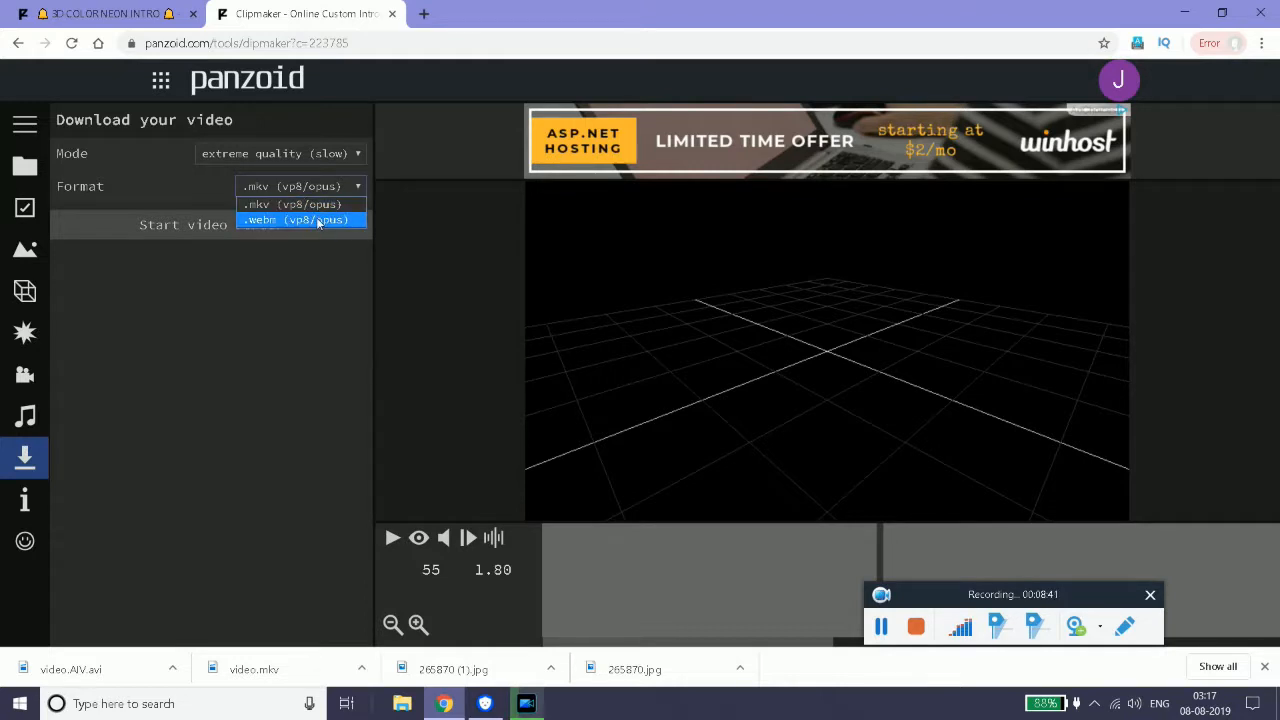
{"action": "left_click", "coordinate": [318, 221]}
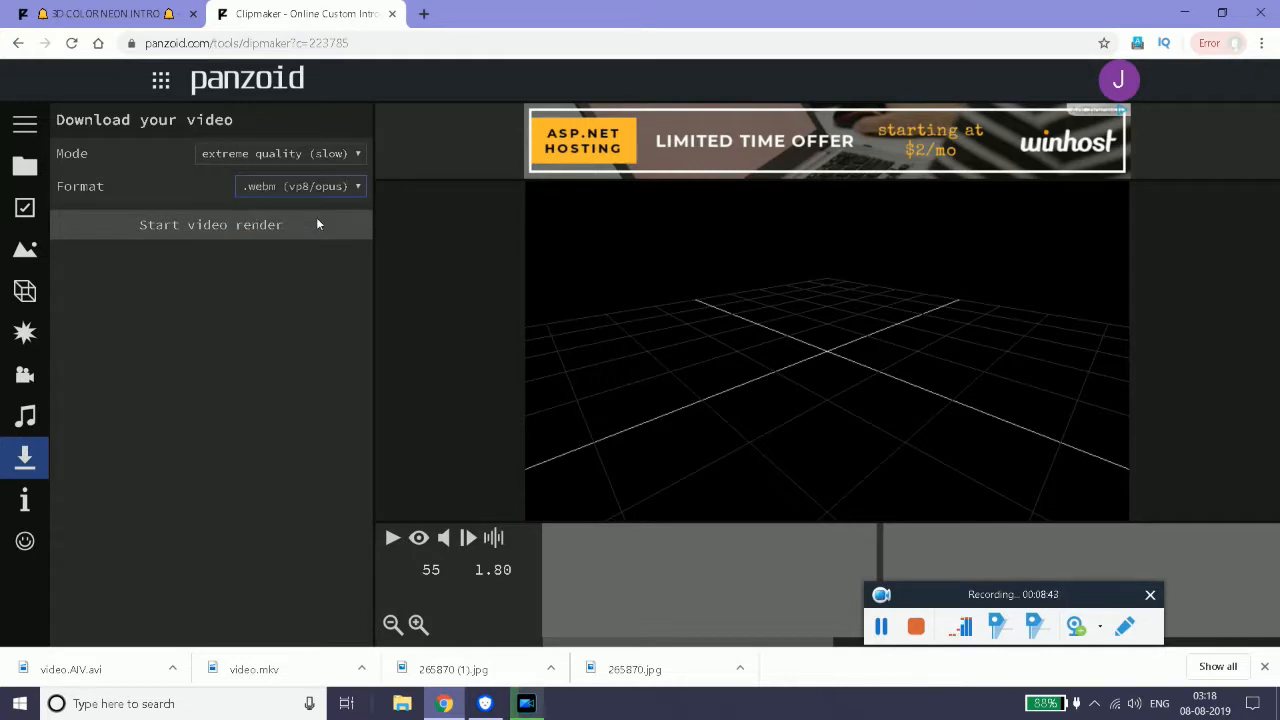
{"action": "left_click", "coordinate": [174, 228]}
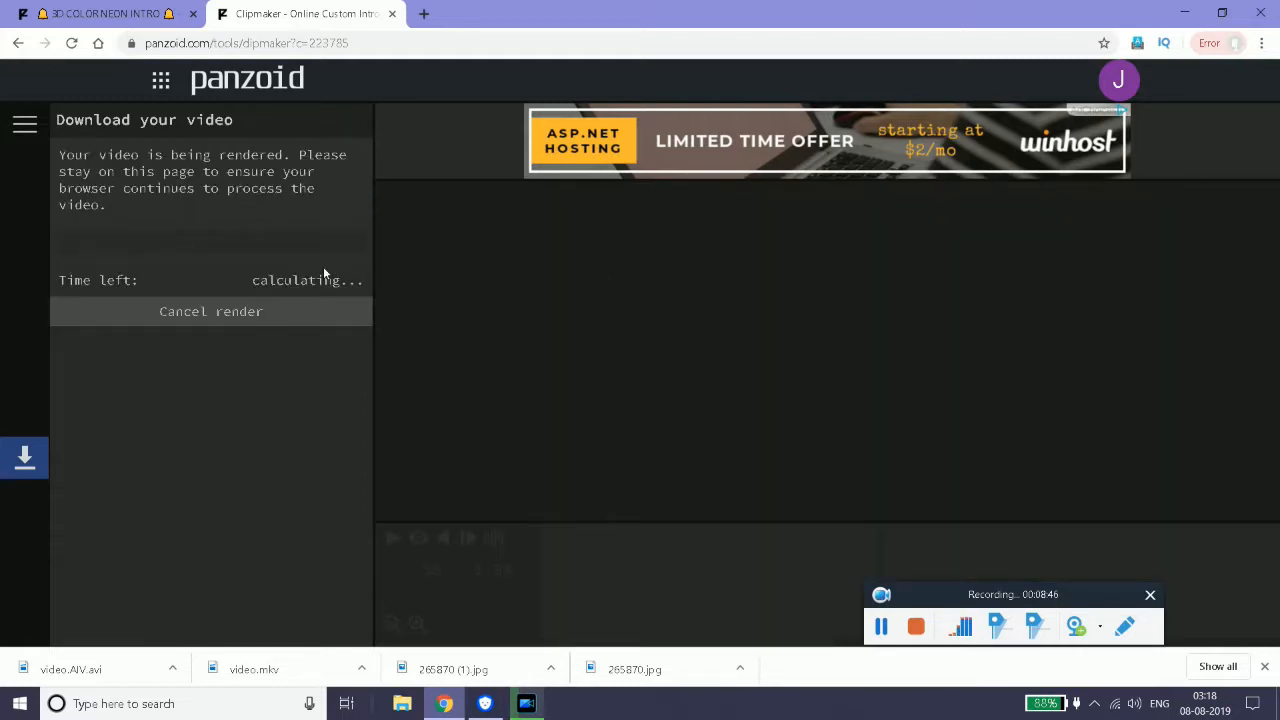